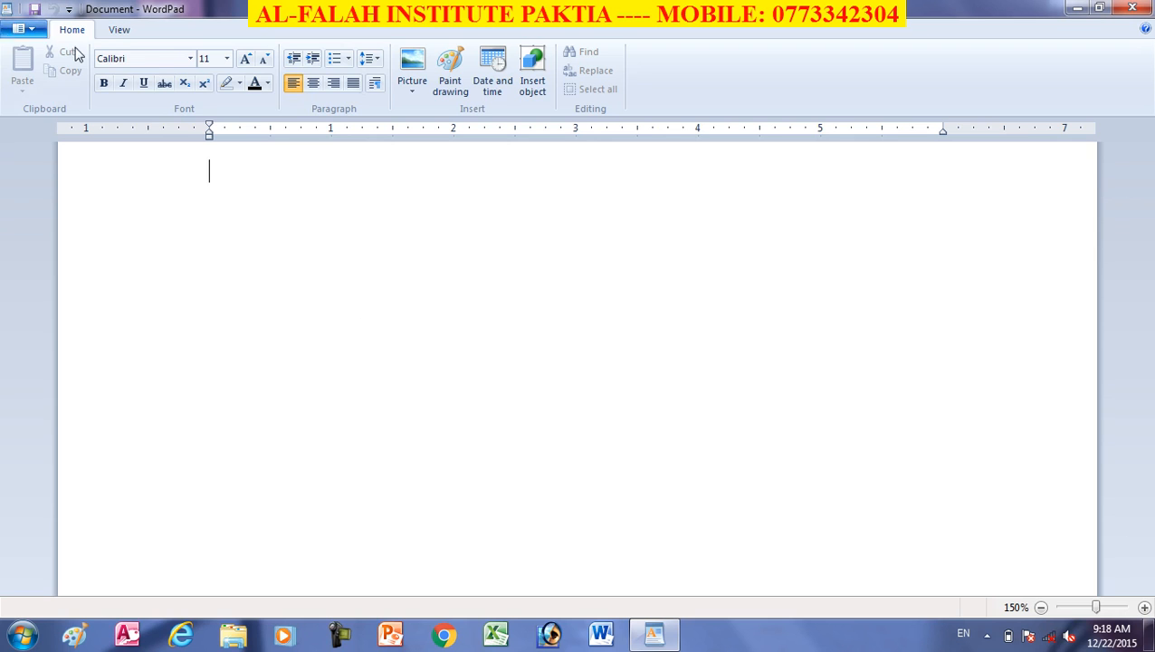
{"action": "left_click", "coordinate": [27, 30]}
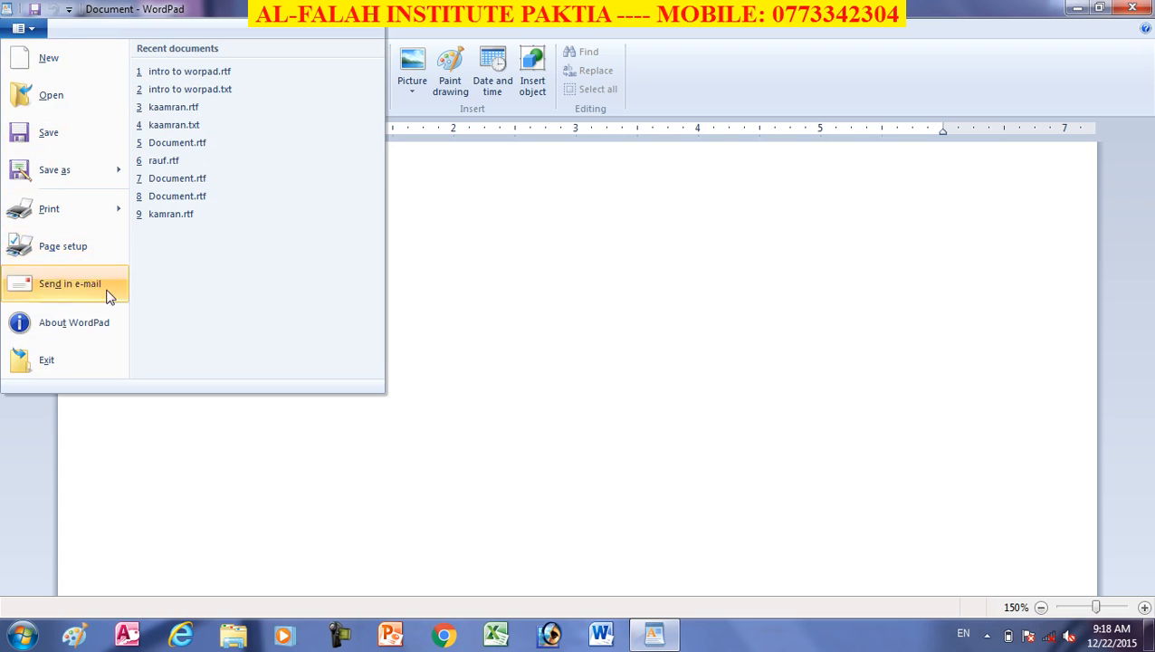
{"action": "left_click", "coordinate": [536, 338]}
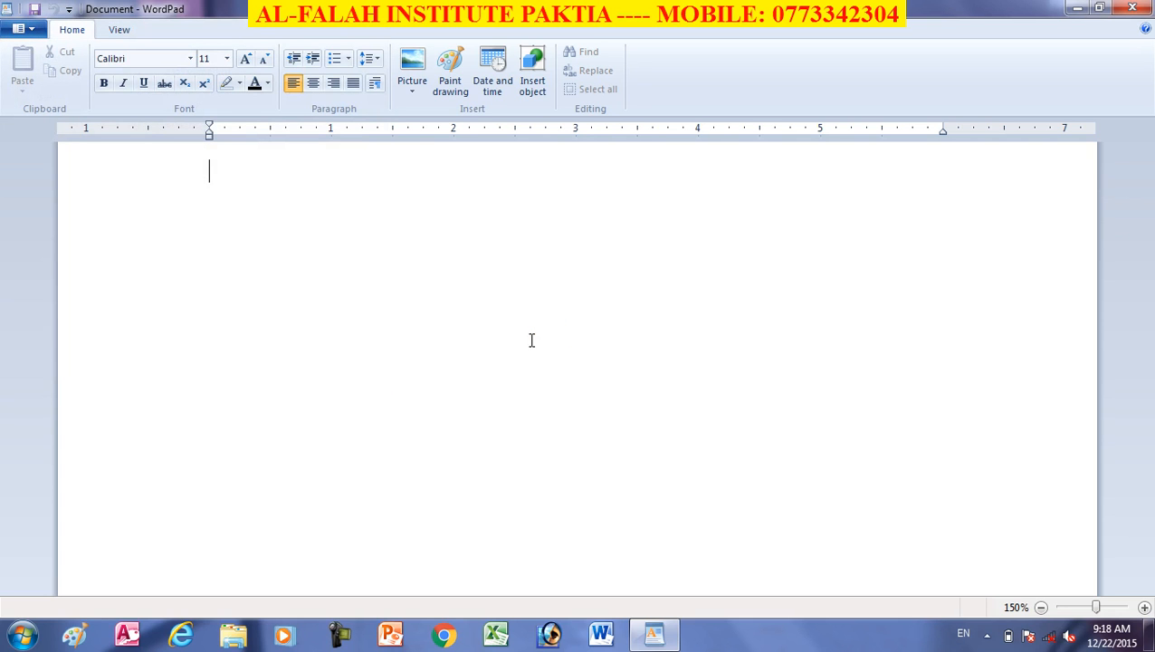
- Switch to Microsoft Word, generate sample paragraphs with =rand(), and copy all of the text
{"action": "left_click", "coordinate": [606, 636]}
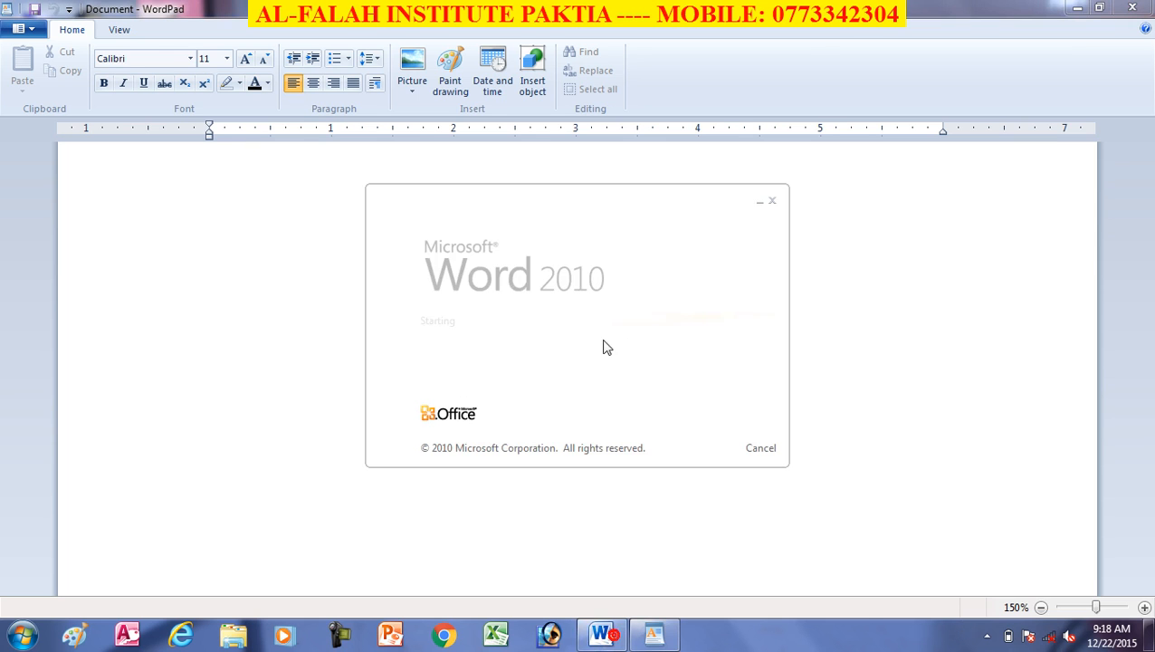
{"action": "type", "text": "=rand()"}
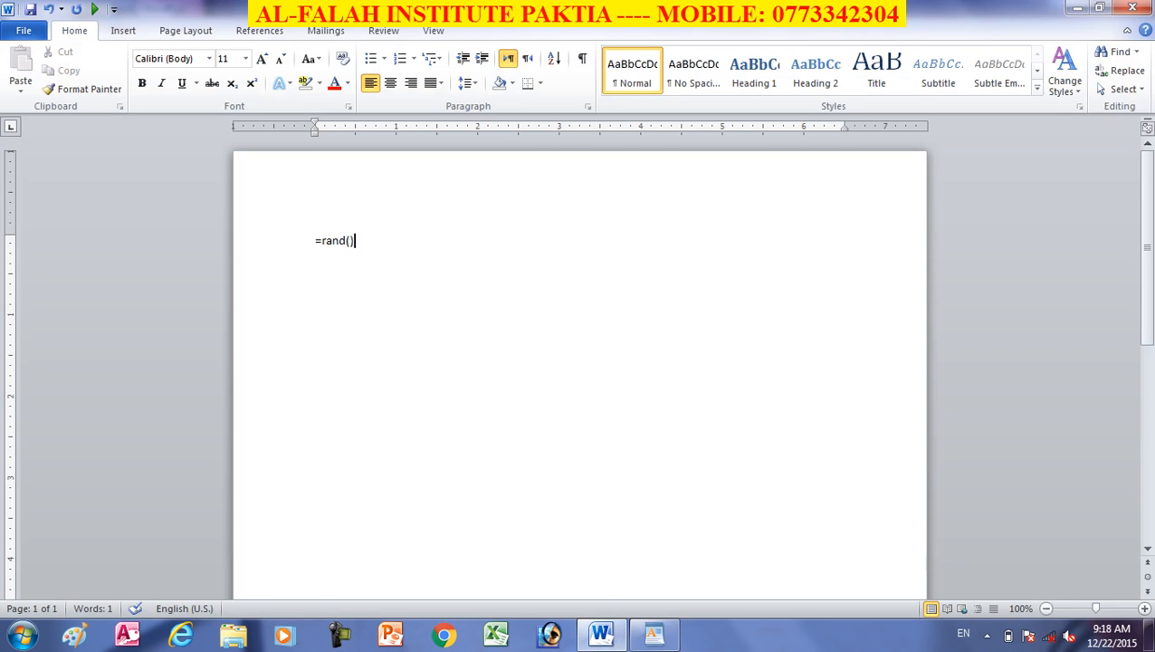
{"action": "key", "text": "Return"}
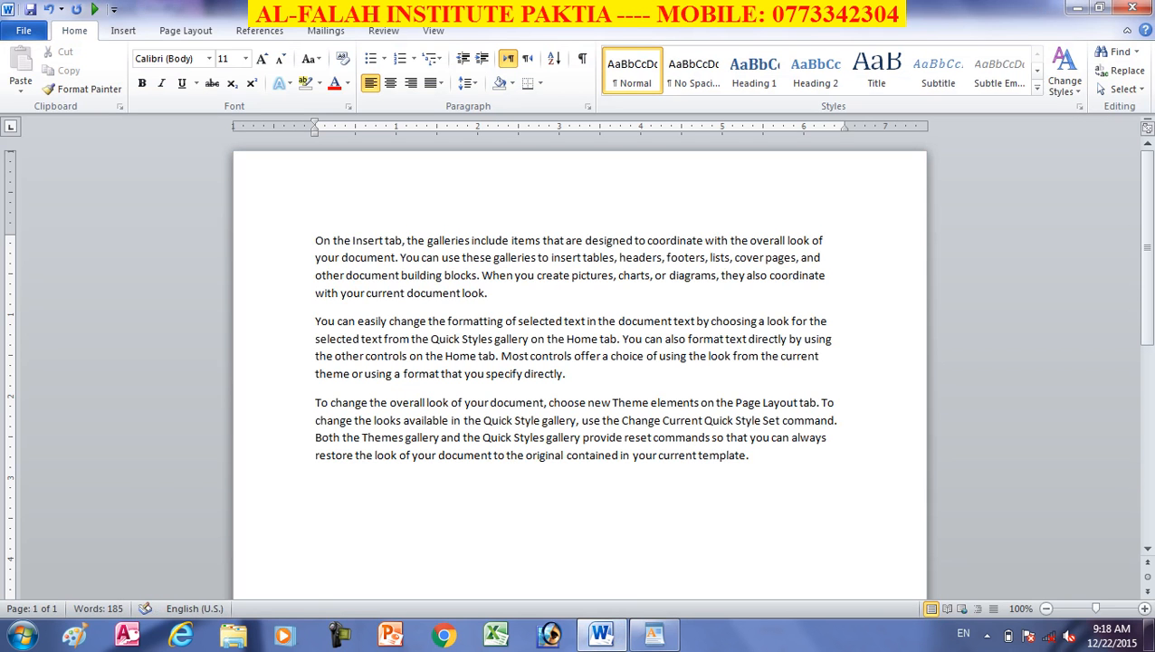
{"action": "key", "text": "ctrl+a"}
{"action": "key", "text": "ctrl+c"}
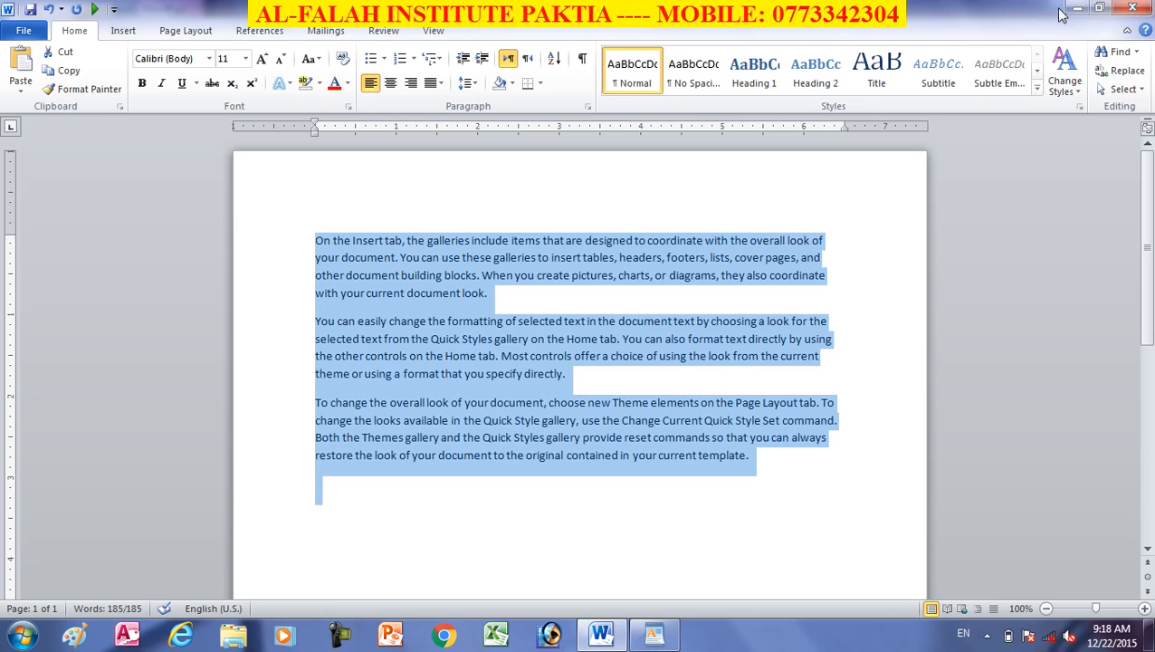
- Return to WordPad and paste the copied sample paragraphs repeatedly to fill the blank document
{"action": "left_click", "coordinate": [1080, 9]}
{"action": "left_click", "coordinate": [263, 243]}
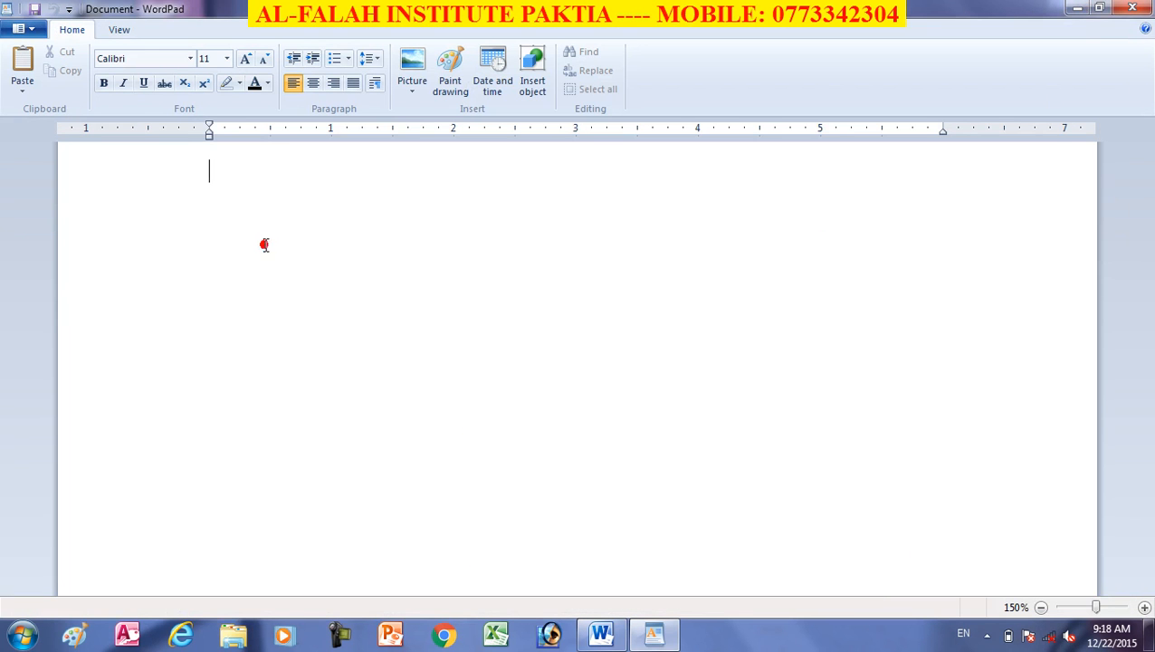
{"action": "key", "text": "ctrl+v"}
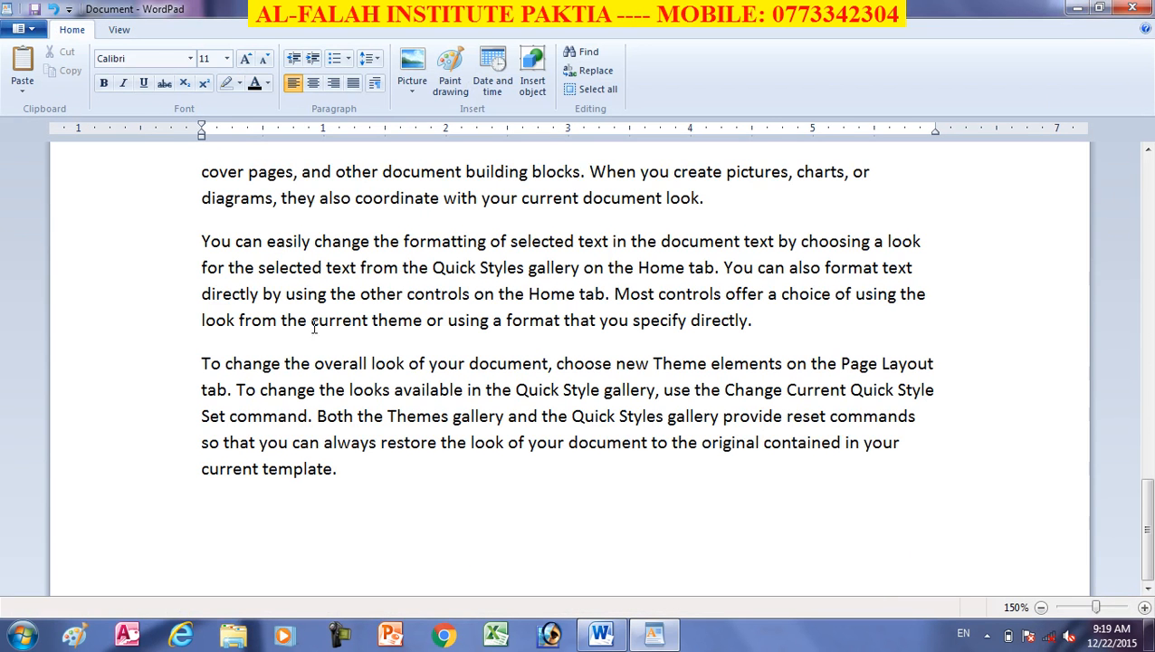
{"action": "left_click", "coordinate": [296, 335]}
{"action": "key", "text": "ctrl+v"}
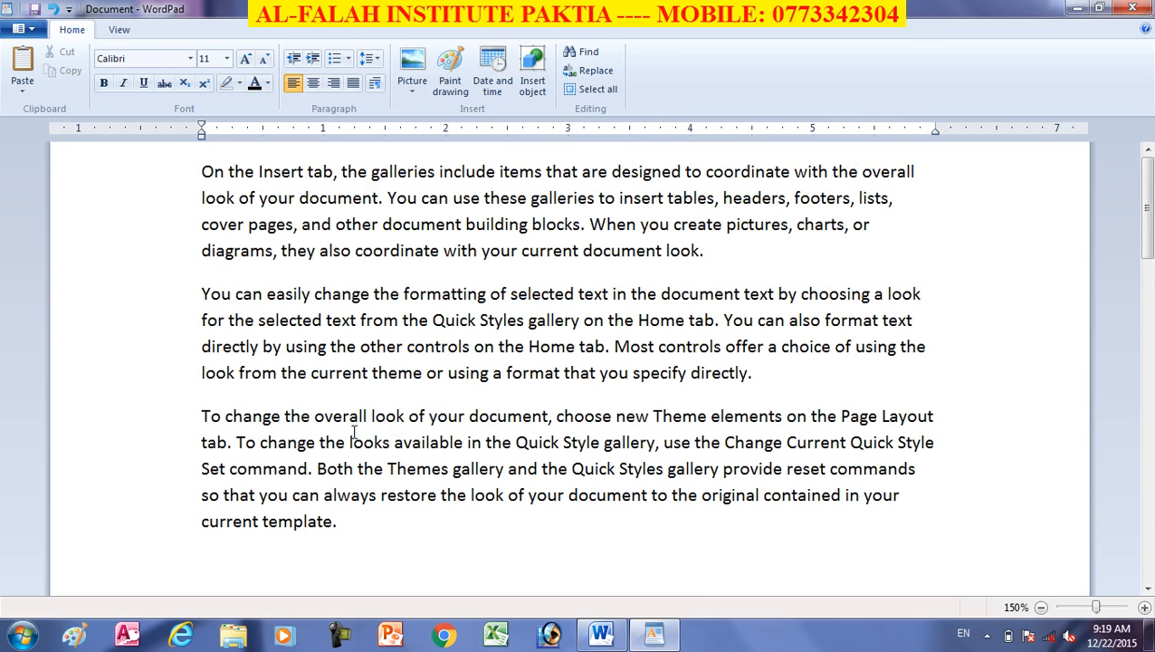
{"action": "scroll", "coordinate": [490, 387], "scroll_direction": "down", "scroll_amount": 3}
{"action": "scroll", "coordinate": [490, 388], "scroll_direction": "down", "scroll_amount": 2}
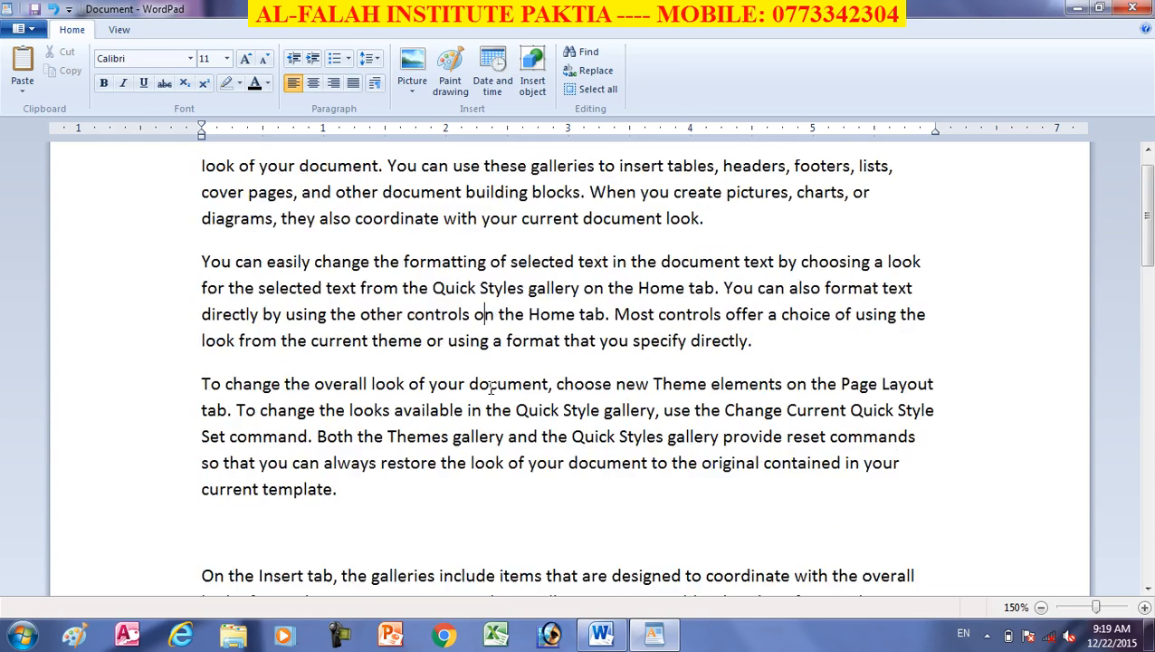
- Configure the page setup with A4 paper, portrait orientation and printed page numbers
{"action": "left_click", "coordinate": [32, 29]}
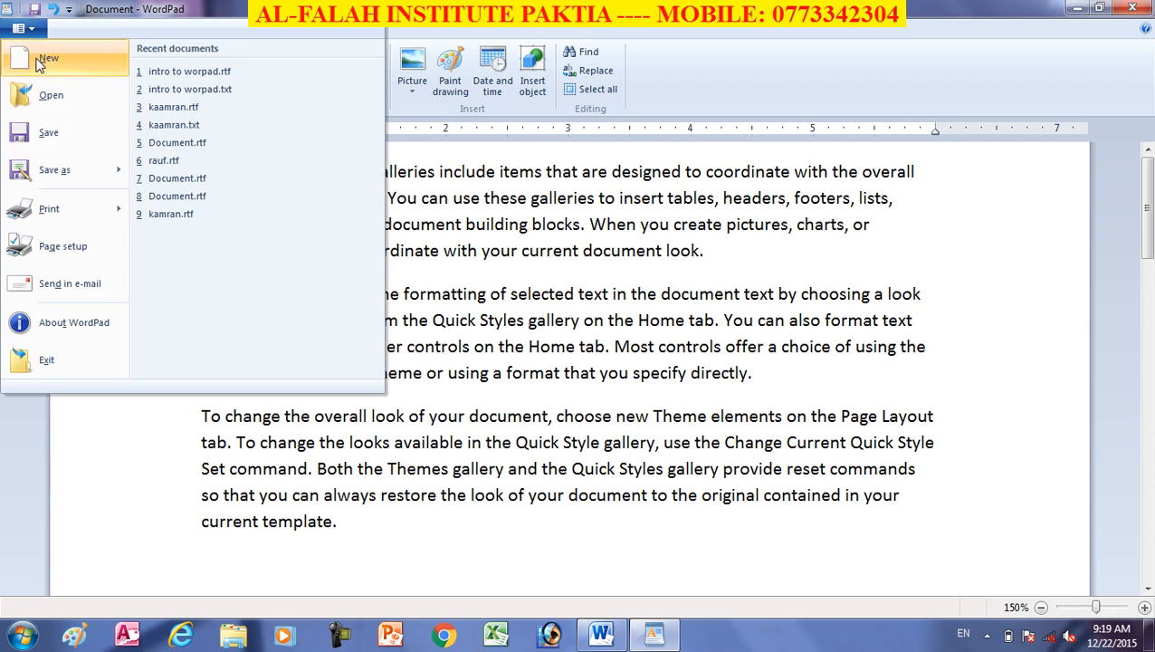
{"action": "left_click", "coordinate": [81, 250]}
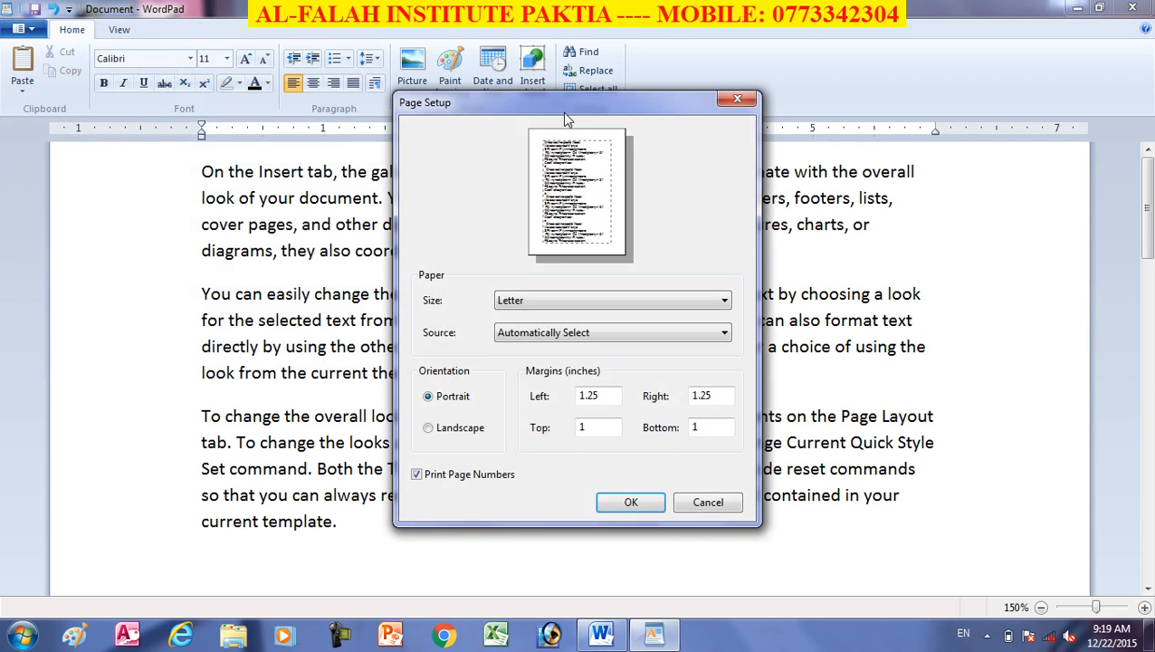
{"action": "left_click_drag", "start_coordinate": [566, 113], "coordinate": [584, 73]}
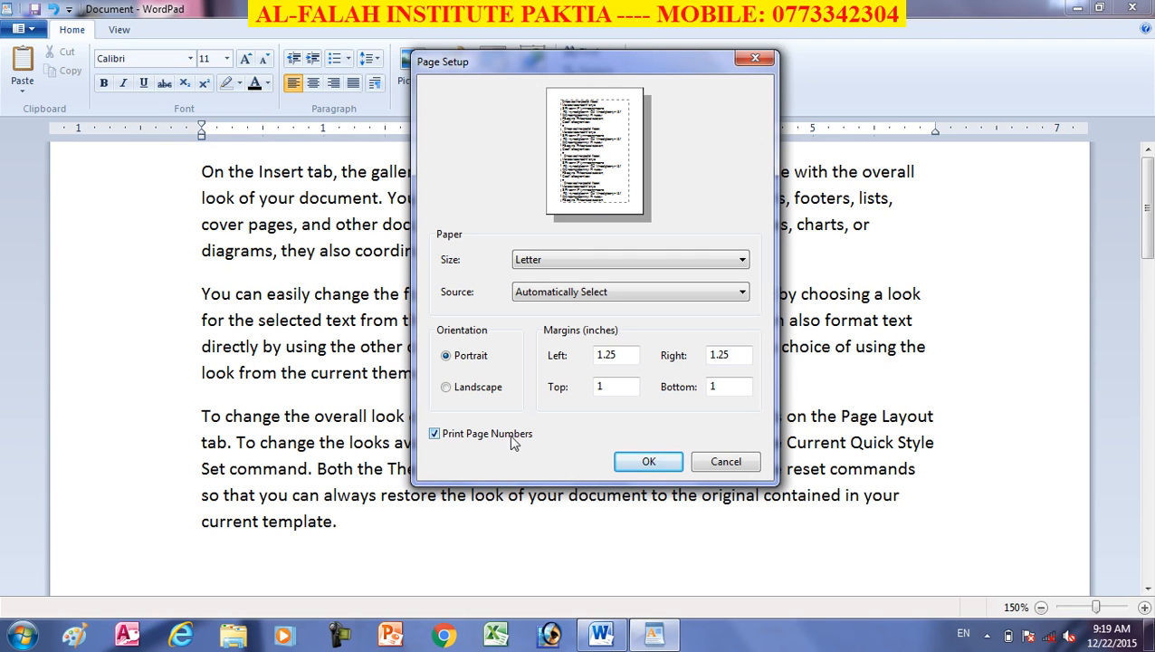
{"action": "left_click", "coordinate": [478, 437]}
{"action": "left_click", "coordinate": [480, 438]}
{"action": "left_click", "coordinate": [576, 260]}
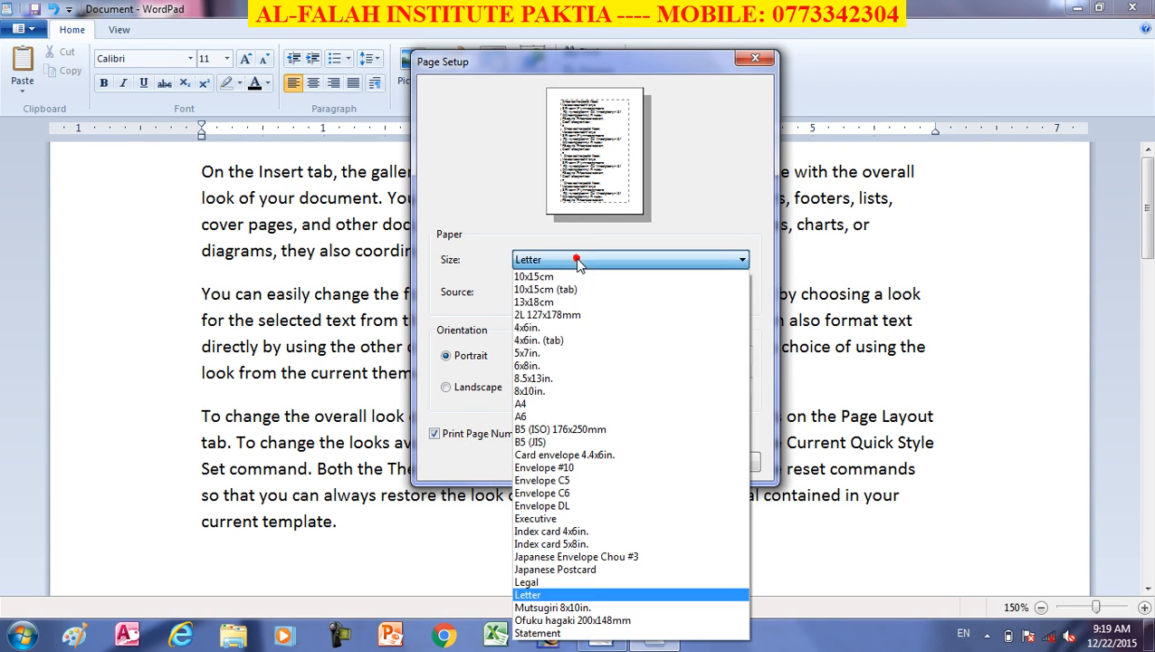
{"action": "left_click", "coordinate": [555, 405]}
{"action": "left_click", "coordinate": [449, 356]}
{"action": "left_click", "coordinate": [467, 389]}
{"action": "left_click", "coordinate": [460, 356]}
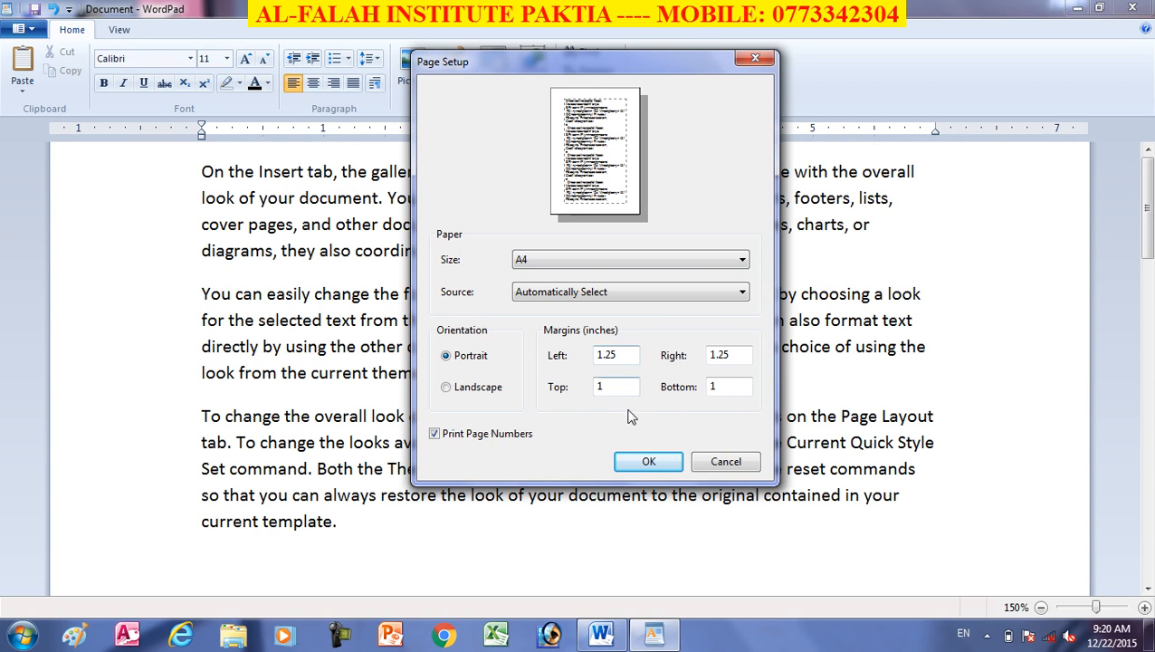
{"action": "left_click", "coordinate": [650, 461]}
- Open the print options, choose the first HP LaserJet Professional printer, and try the All, Selection and Current Page ranges
{"action": "left_click", "coordinate": [27, 28]}
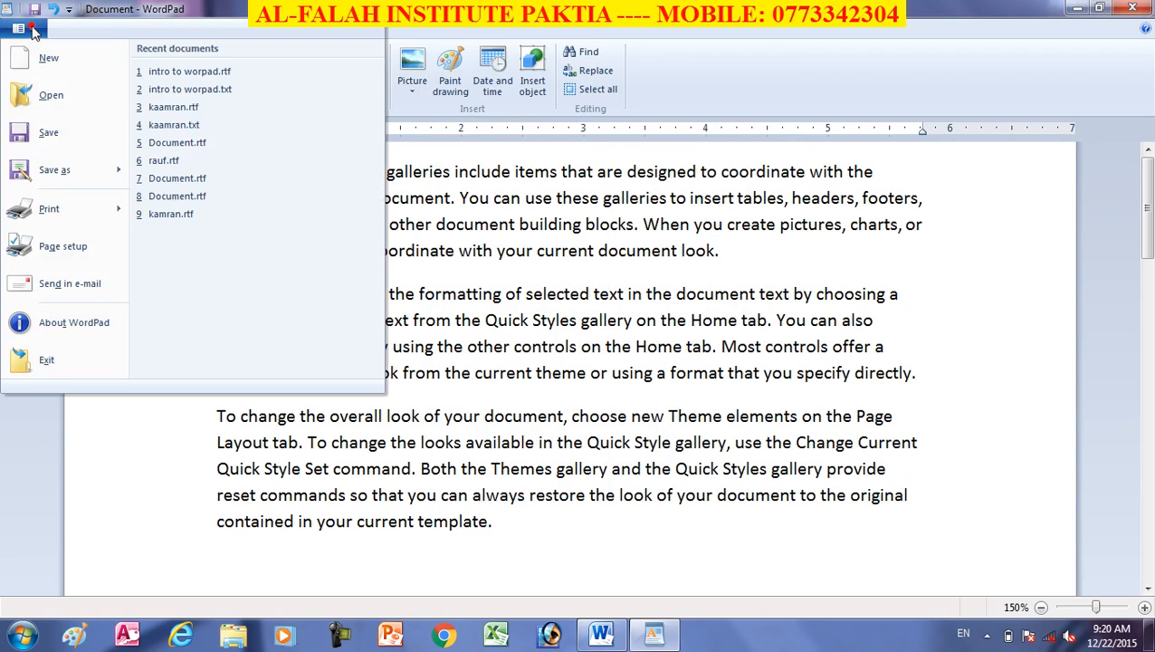
{"action": "mouse_move", "coordinate": [67, 212]}
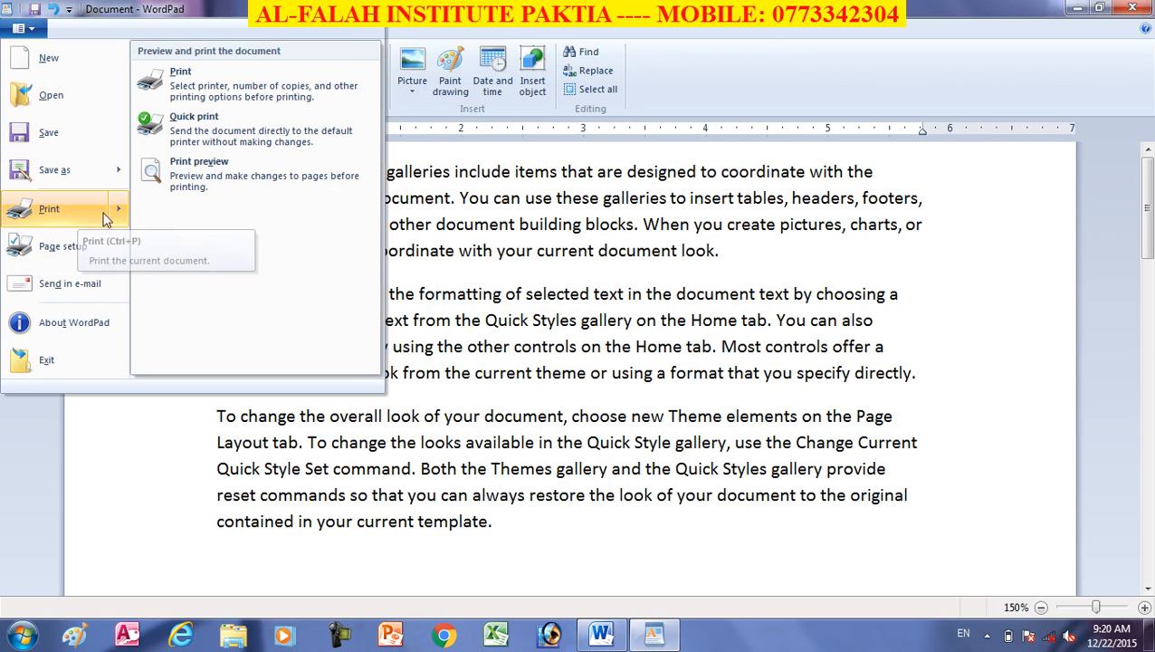
{"action": "left_click", "coordinate": [222, 78]}
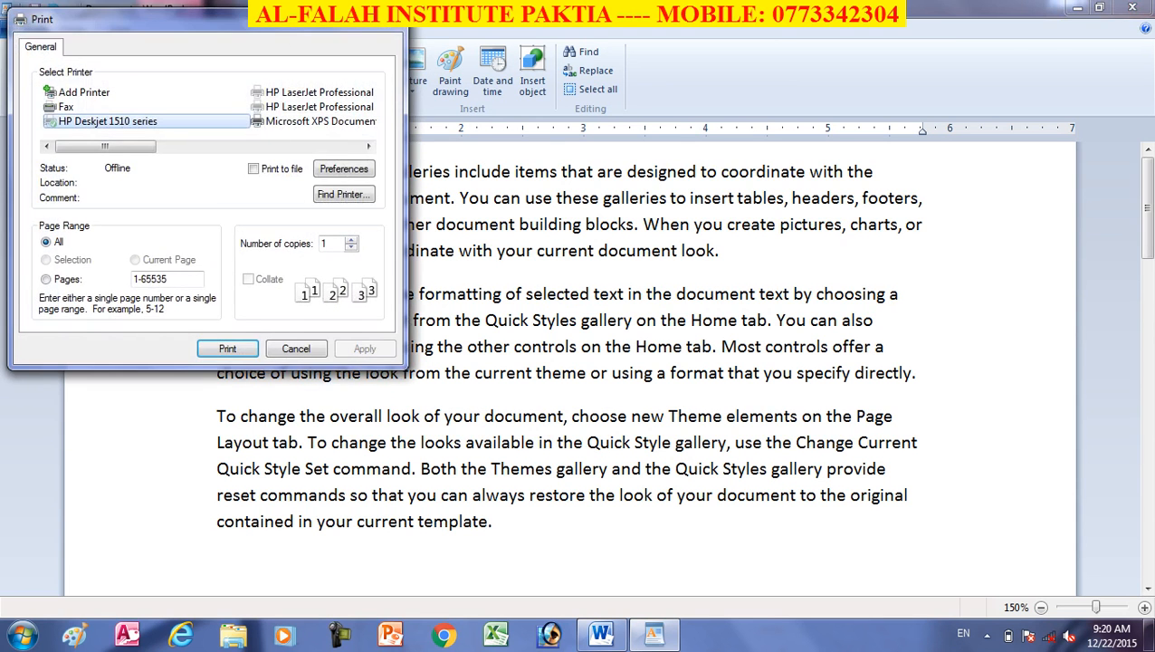
{"action": "left_click_drag", "start_coordinate": [261, 28], "coordinate": [725, 142]}
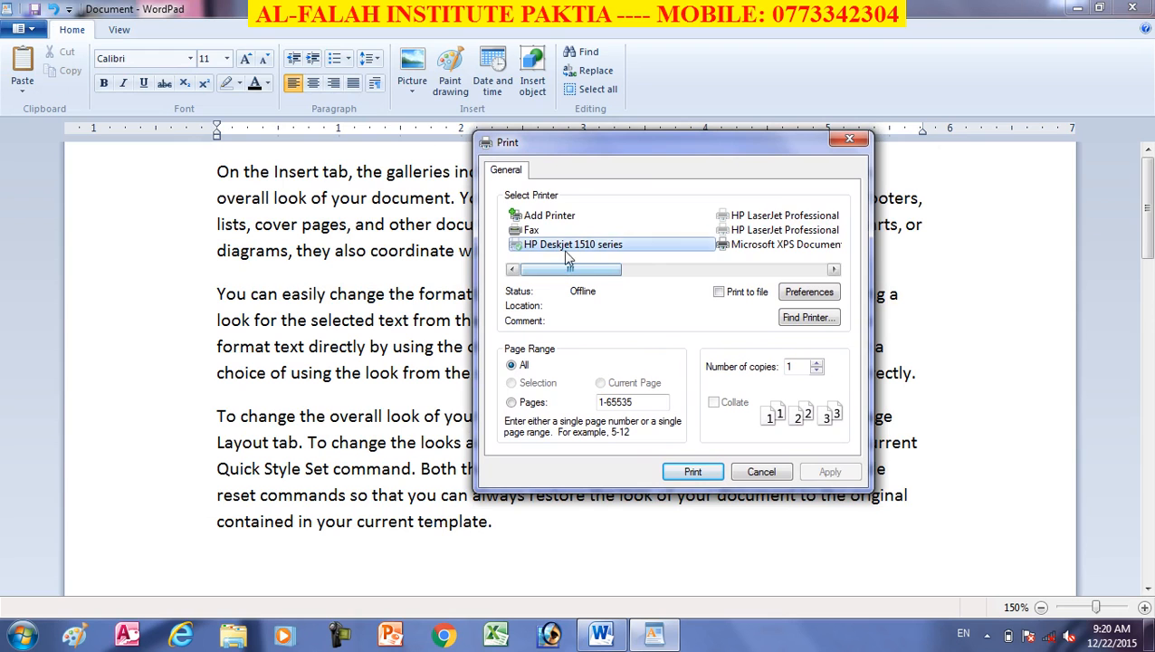
{"action": "left_click", "coordinate": [772, 218]}
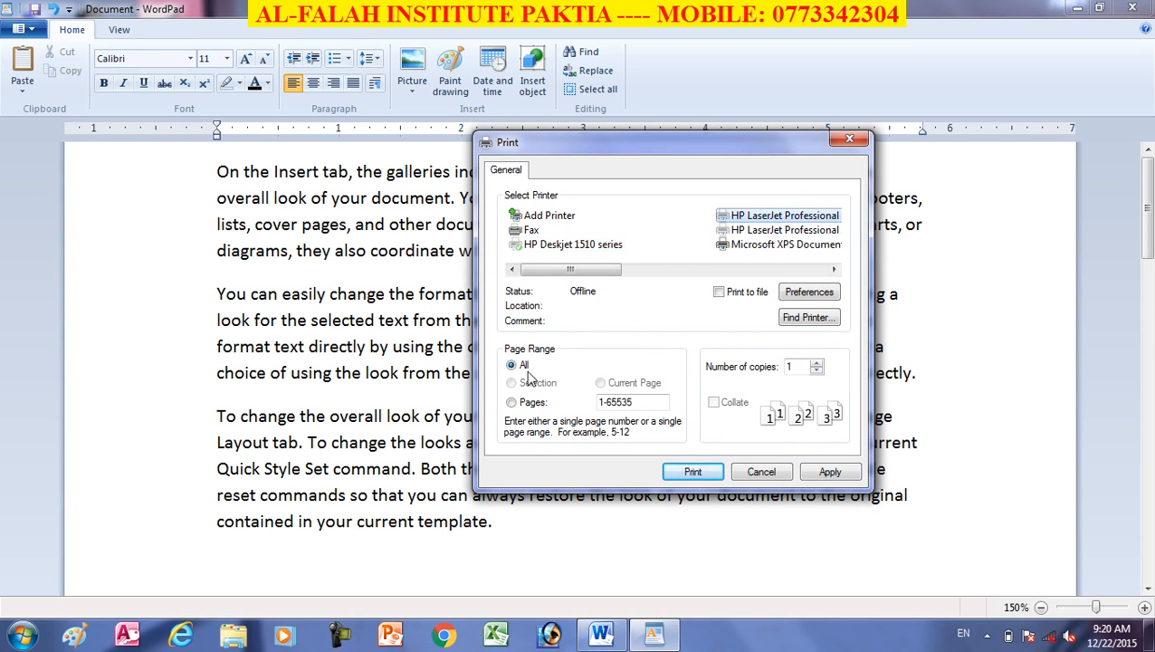
{"action": "left_click", "coordinate": [517, 367]}
{"action": "left_click", "coordinate": [530, 388]}
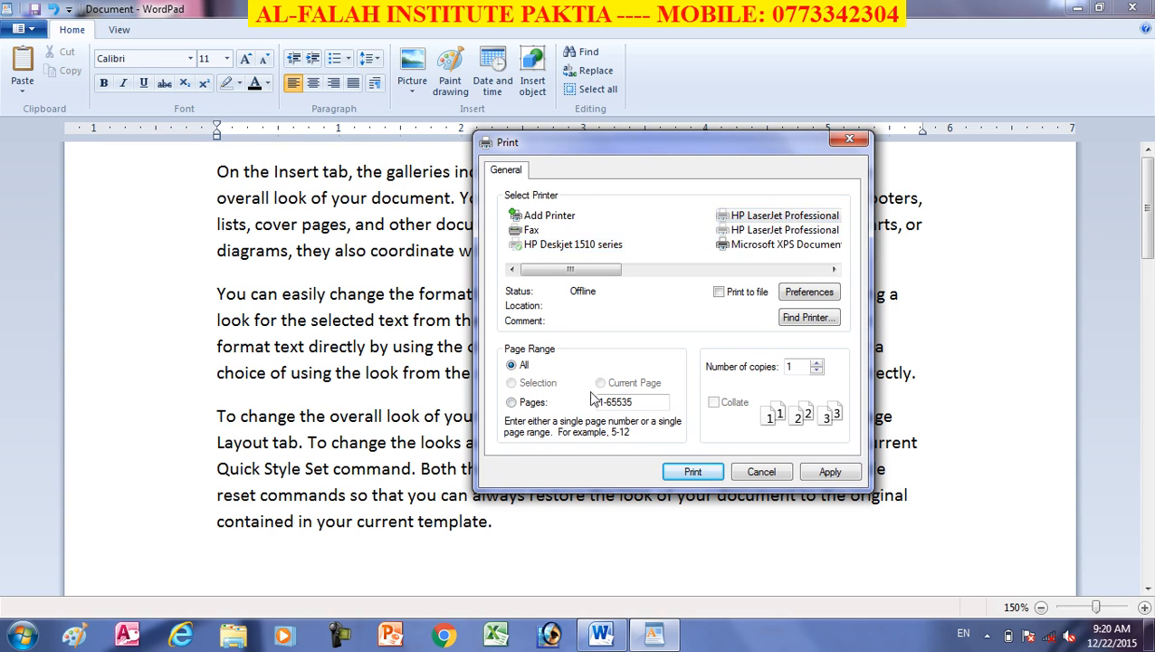
{"action": "left_click", "coordinate": [621, 385]}
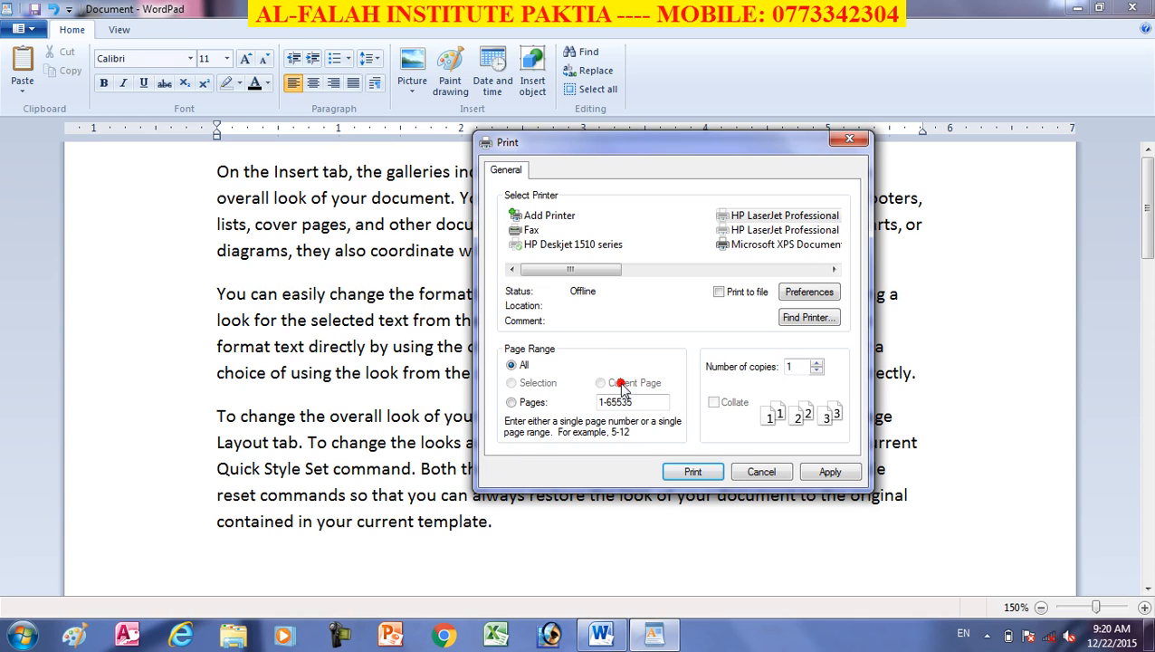
- Set the print page range to pages 5,10,19,20-35,55,60-70
{"action": "left_click", "coordinate": [512, 404]}
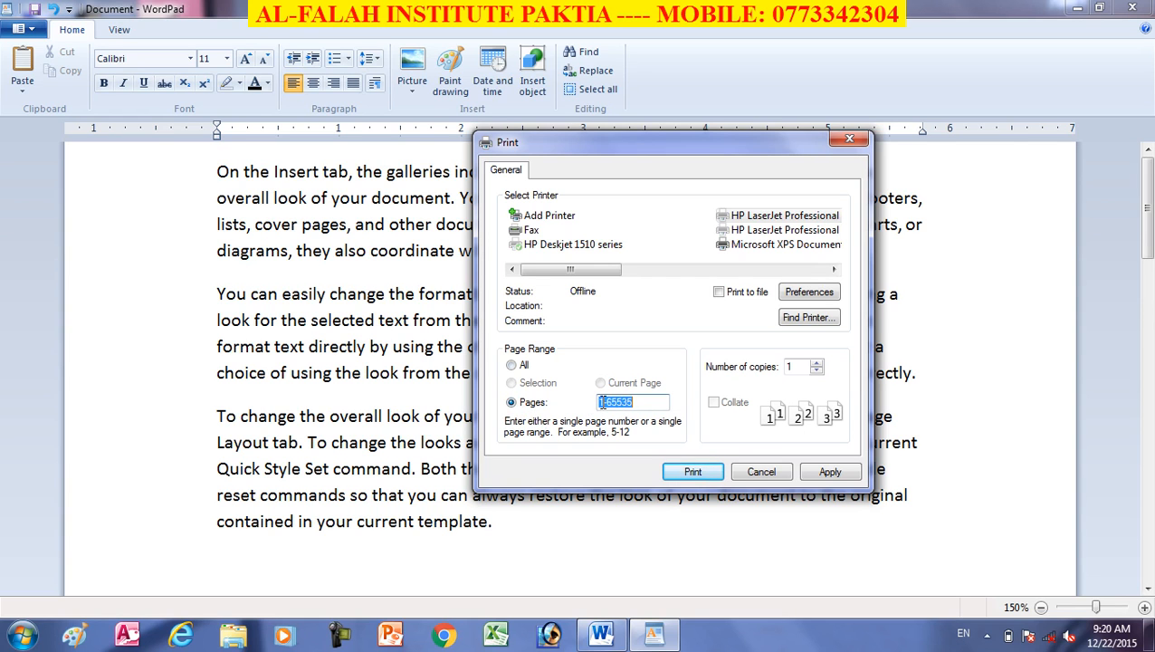
{"action": "type", "text": "5,10,19,20-35,55,60-"}
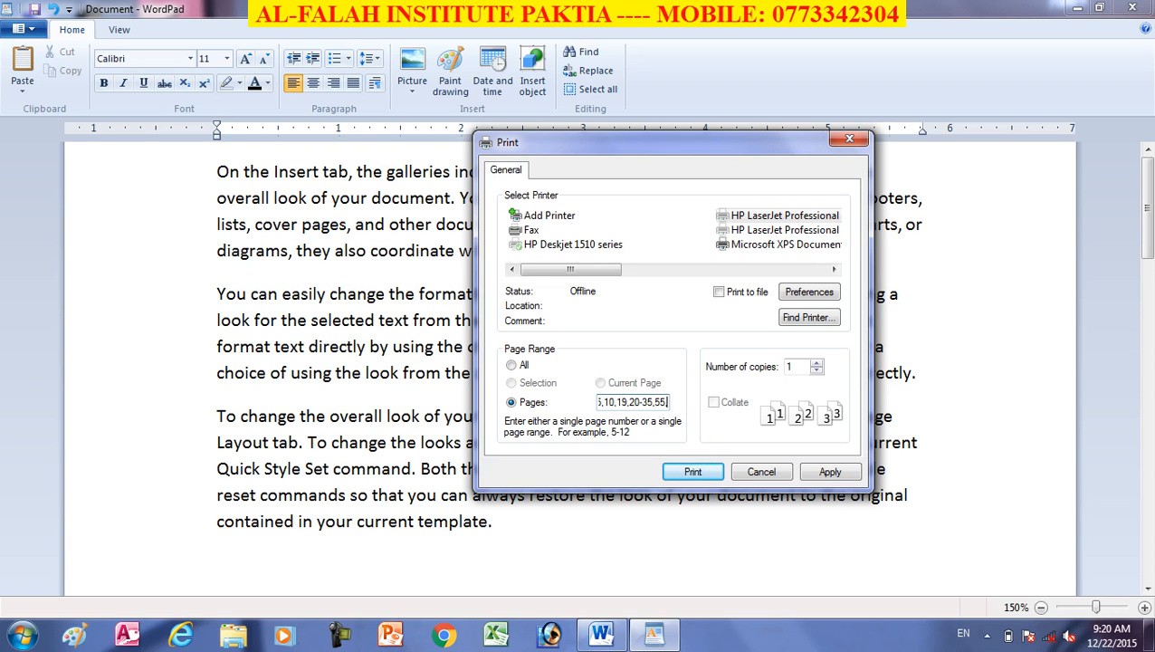
{"action": "type", "text": "70"}
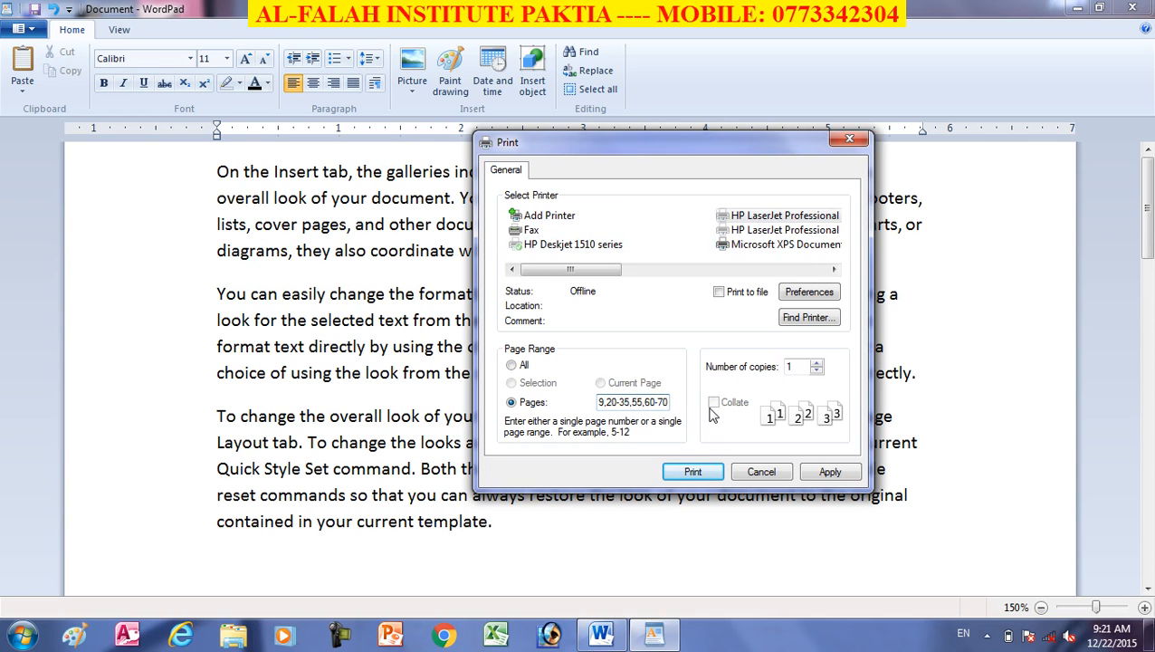
- Clear the whole entry from the custom print page range
{"action": "key", "text": "BackSpace"}
{"action": "key", "text": "BackSpace"}
{"action": "key", "text": "BackSpace"}
{"action": "key", "text": "BackSpace"}
{"action": "key", "text": "BackSpace"}
{"action": "key", "text": "BackSpace"}
{"action": "key", "text": "BackSpace"}
{"action": "key", "text": "BackSpace"}
{"action": "key", "text": "BackSpace"}
{"action": "key", "text": "BackSpace"}
{"action": "key", "text": "BackSpace"}
{"action": "key", "text": "BackSpace"}
{"action": "key", "text": "BackSpace"}
{"action": "key", "text": "BackSpace"}
{"action": "key", "text": "BackSpace"}
{"action": "key", "text": "BackSpace"}
{"action": "key", "text": "BackSpace"}
{"action": "key", "text": "BackSpace"}
{"action": "key", "text": "BackSpace"}
{"action": "key", "text": "BackSpace"}
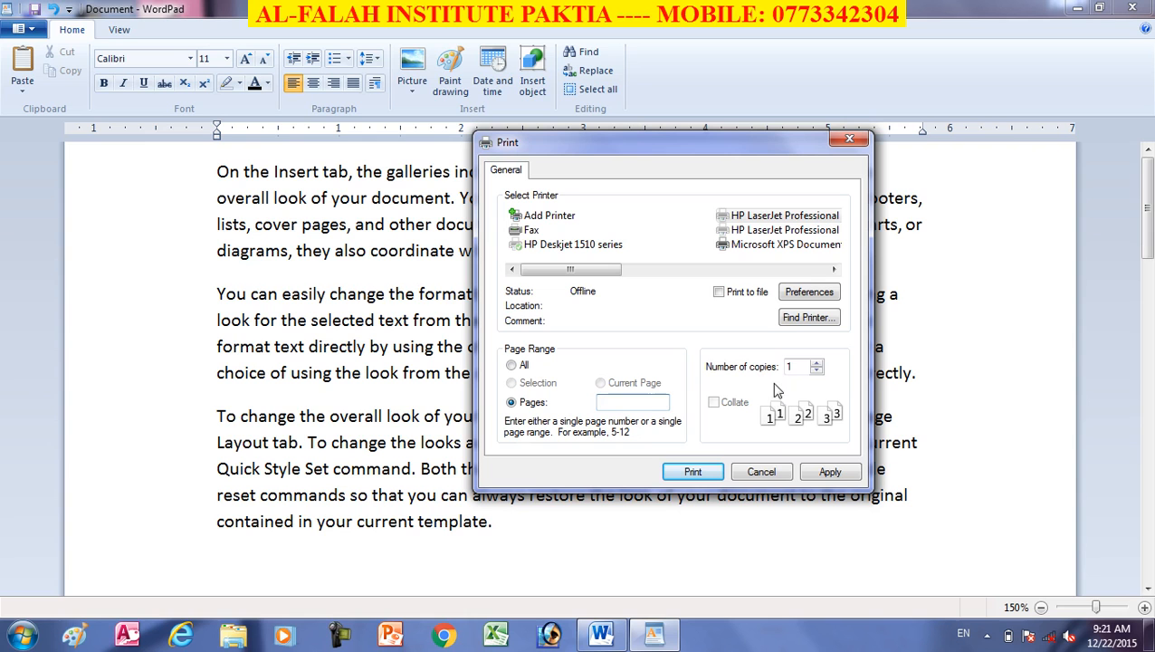
- Set the number of copies to 10, try collation on and off, and cancel the print job
{"action": "left_click", "coordinate": [816, 363]}
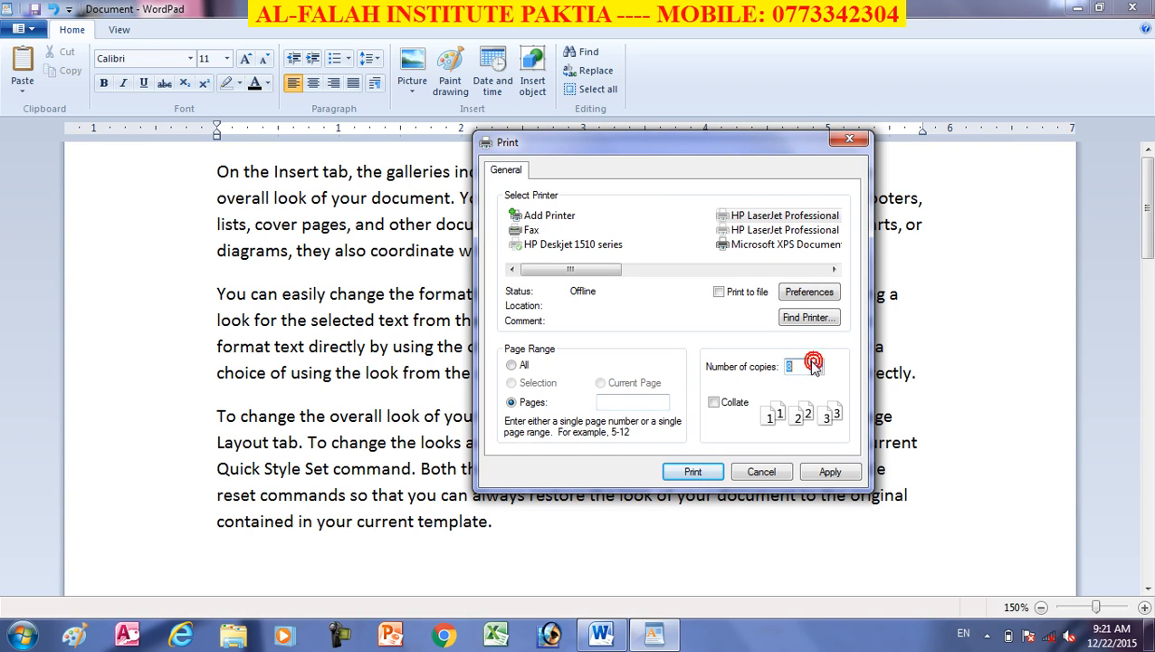
{"action": "left_click", "coordinate": [814, 362]}
{"action": "left_click", "coordinate": [714, 402]}
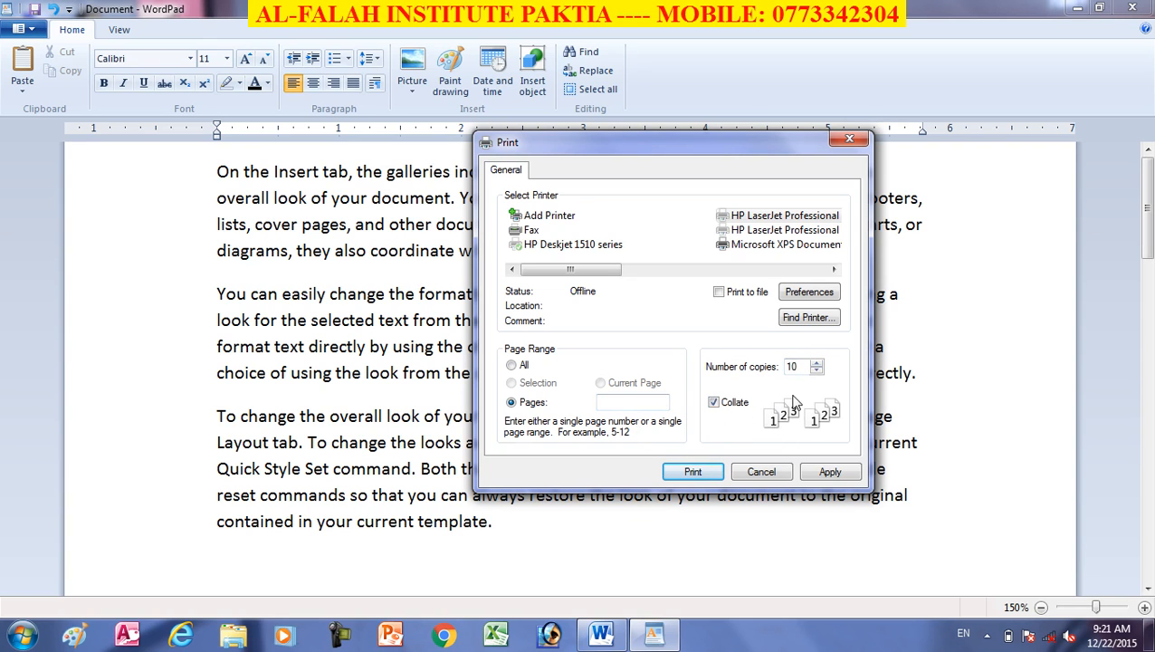
{"action": "left_click", "coordinate": [715, 404]}
{"action": "left_click", "coordinate": [713, 402]}
{"action": "left_click", "coordinate": [715, 402]}
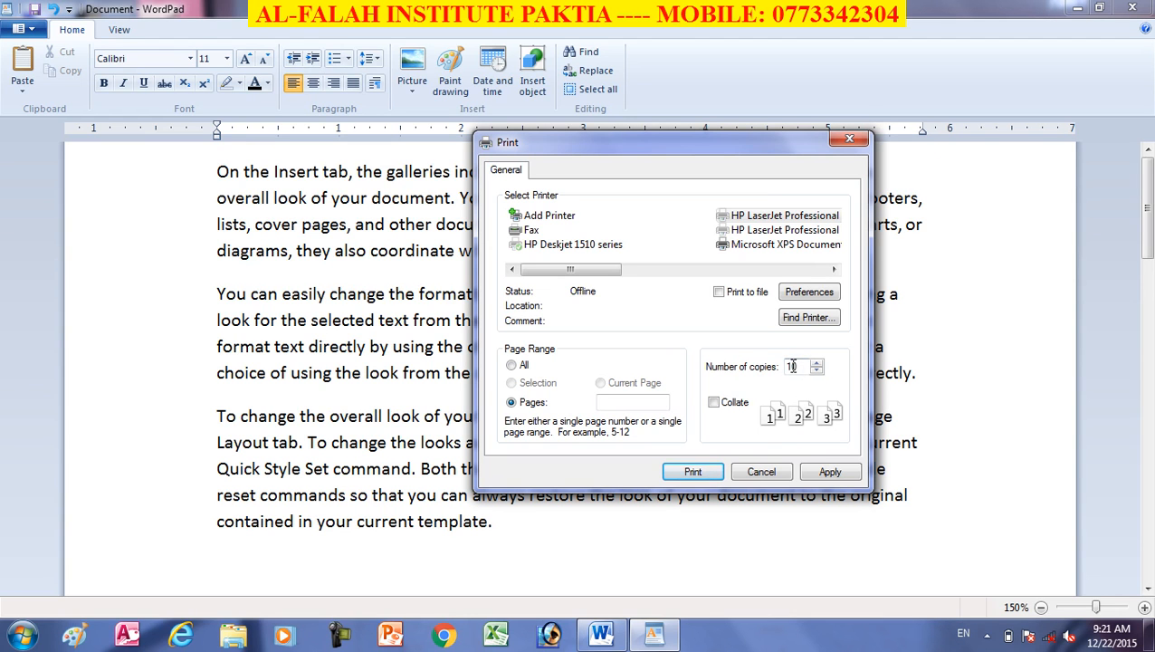
{"action": "left_click", "coordinate": [770, 476]}
{"action": "left_click", "coordinate": [25, 29]}
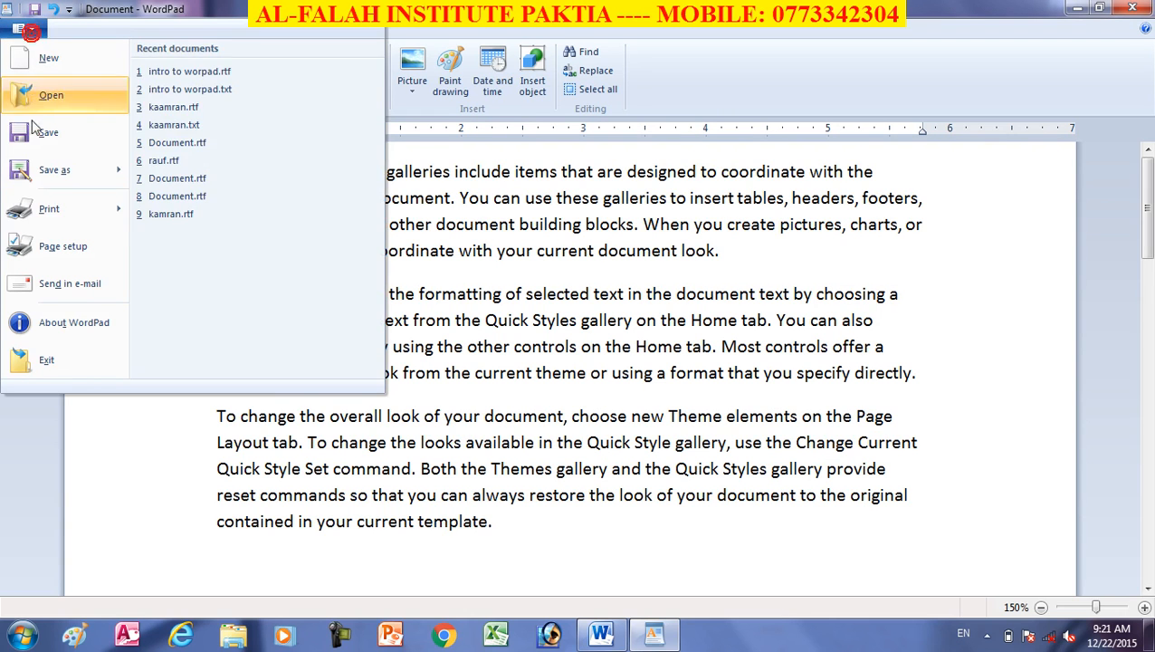
{"action": "mouse_move", "coordinate": [54, 215]}
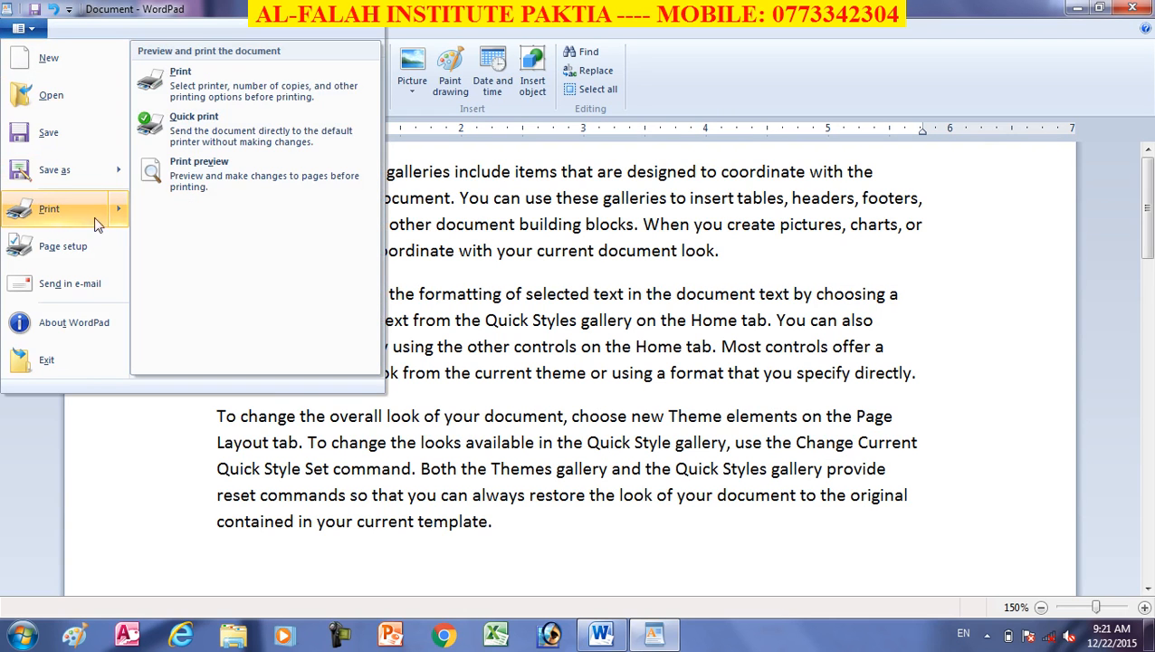
{"action": "left_click", "coordinate": [203, 101]}
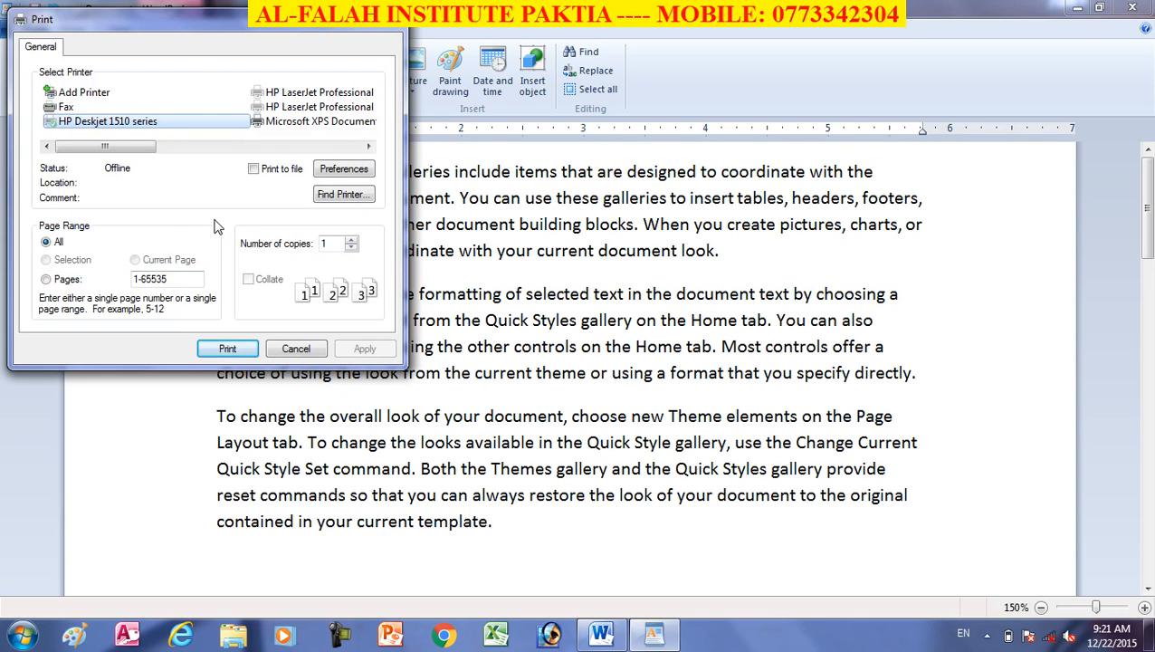
{"action": "left_click", "coordinate": [291, 352]}
- Send the document directly to the default printer with Quick print
{"action": "left_click", "coordinate": [28, 33]}
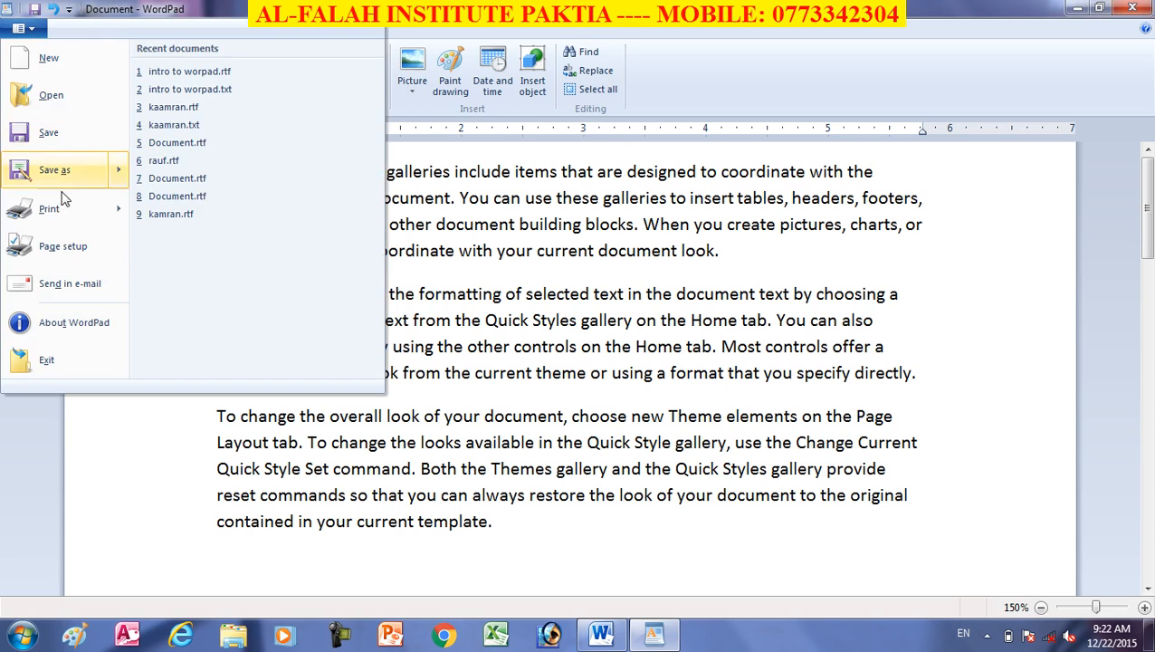
{"action": "mouse_move", "coordinate": [73, 210]}
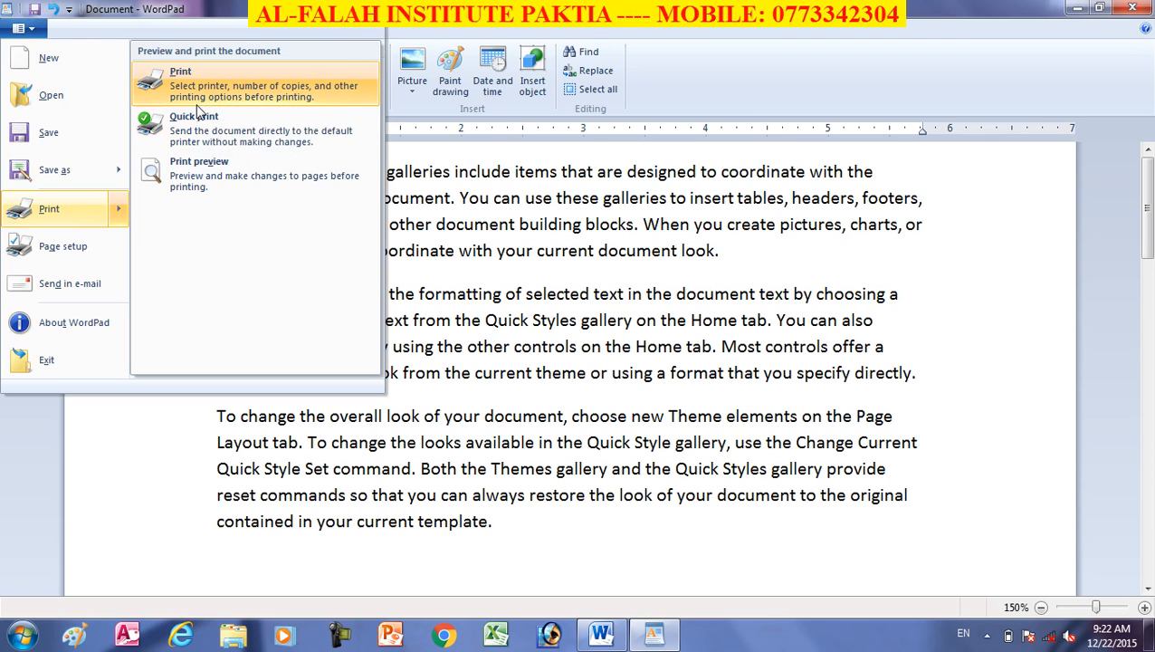
{"action": "left_click", "coordinate": [199, 136]}
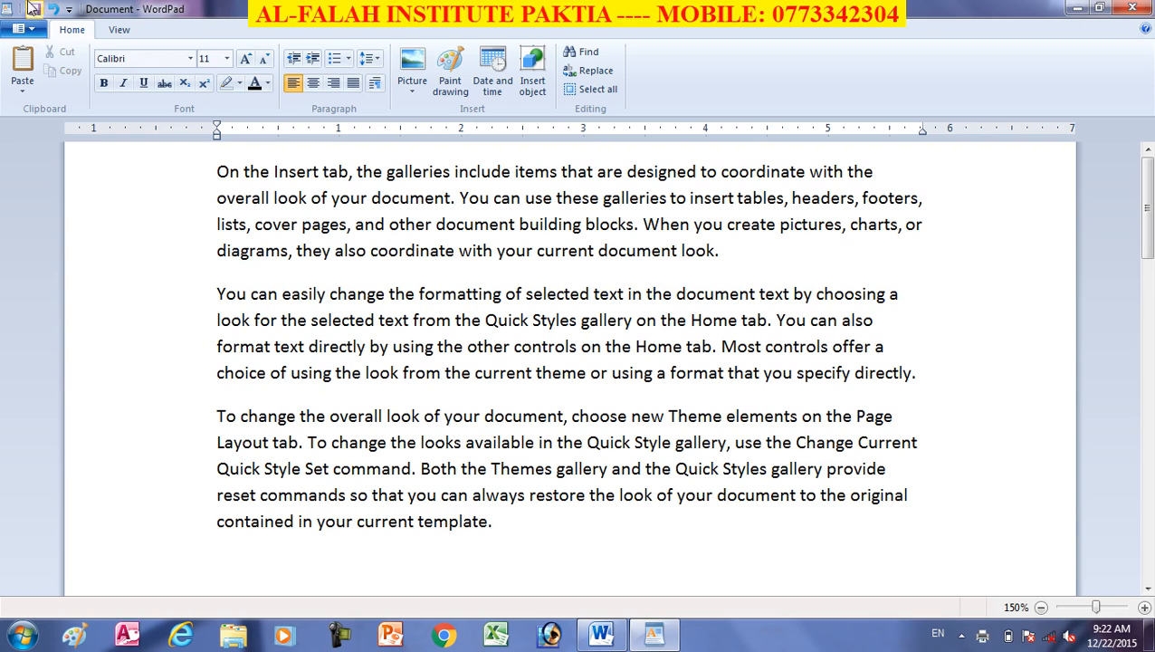
- Open the document's print preview in one-page view and zoom in and out around the page number at the foot of page 1
{"action": "left_click", "coordinate": [34, 29]}
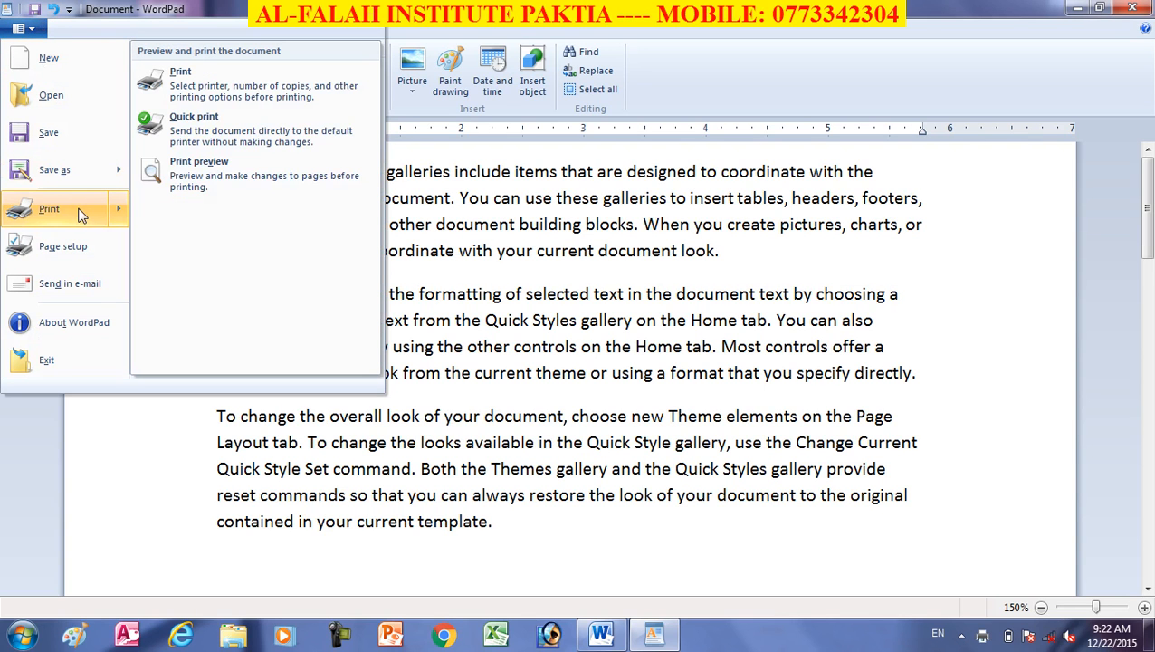
{"action": "left_click", "coordinate": [235, 181]}
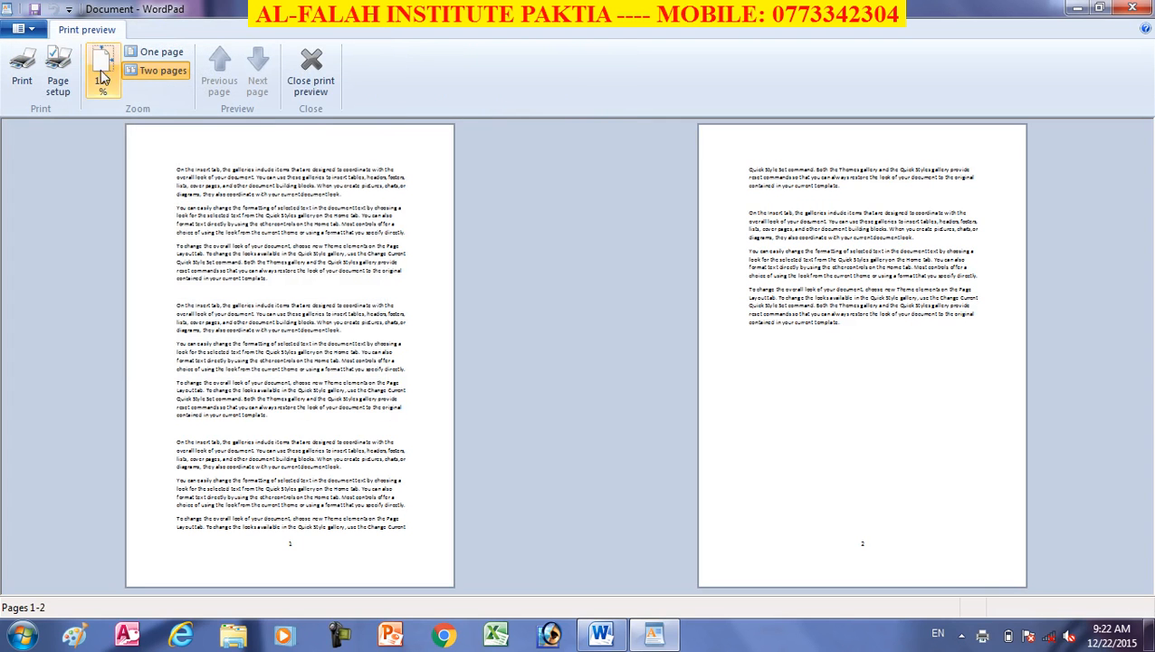
{"action": "left_click", "coordinate": [156, 51]}
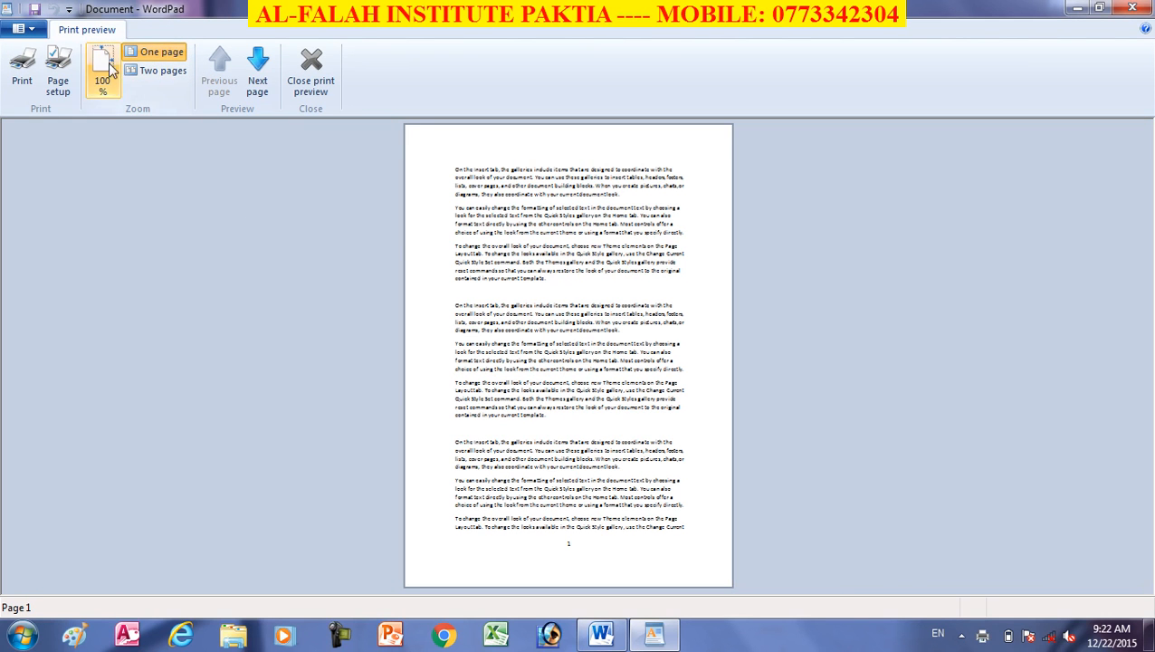
{"action": "left_click", "coordinate": [552, 554]}
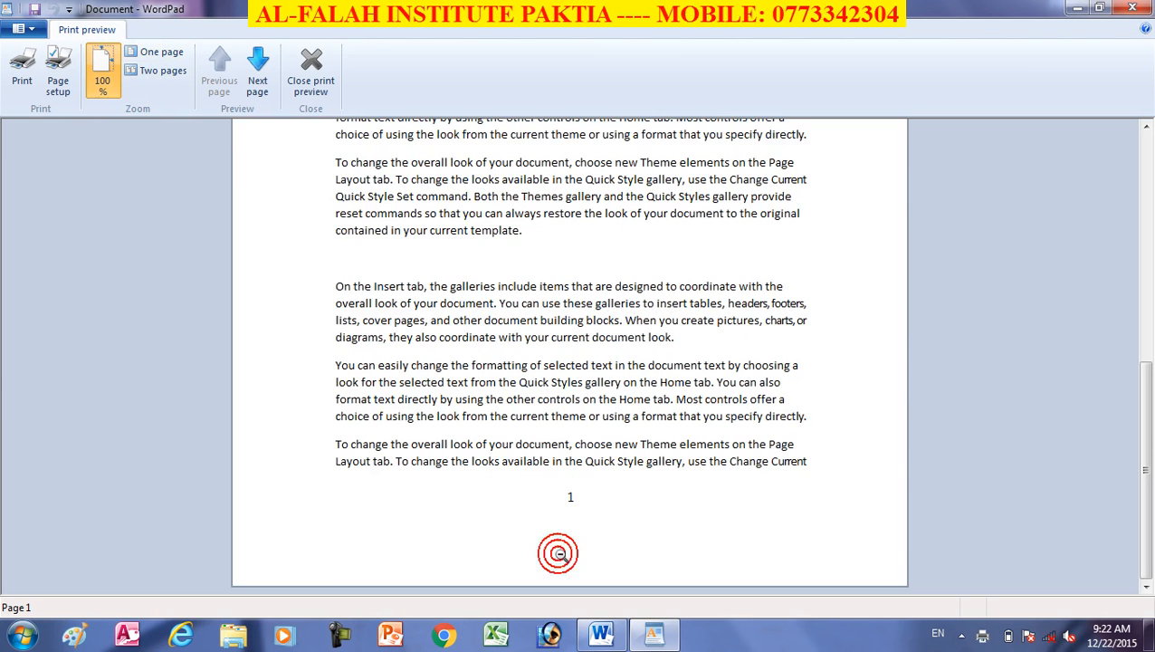
{"action": "left_click", "coordinate": [571, 506]}
{"action": "left_click", "coordinate": [570, 554]}
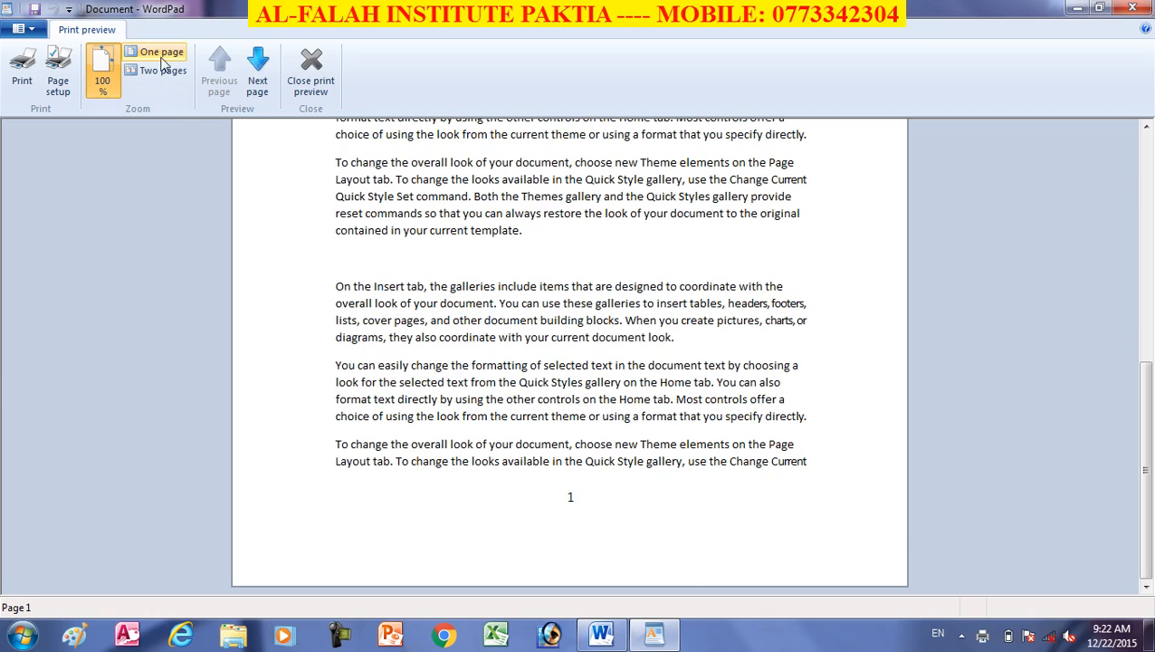
- Page forward to page 2 and back, and try the preview in one-page, 100% and two-page views
{"action": "left_click", "coordinate": [258, 79]}
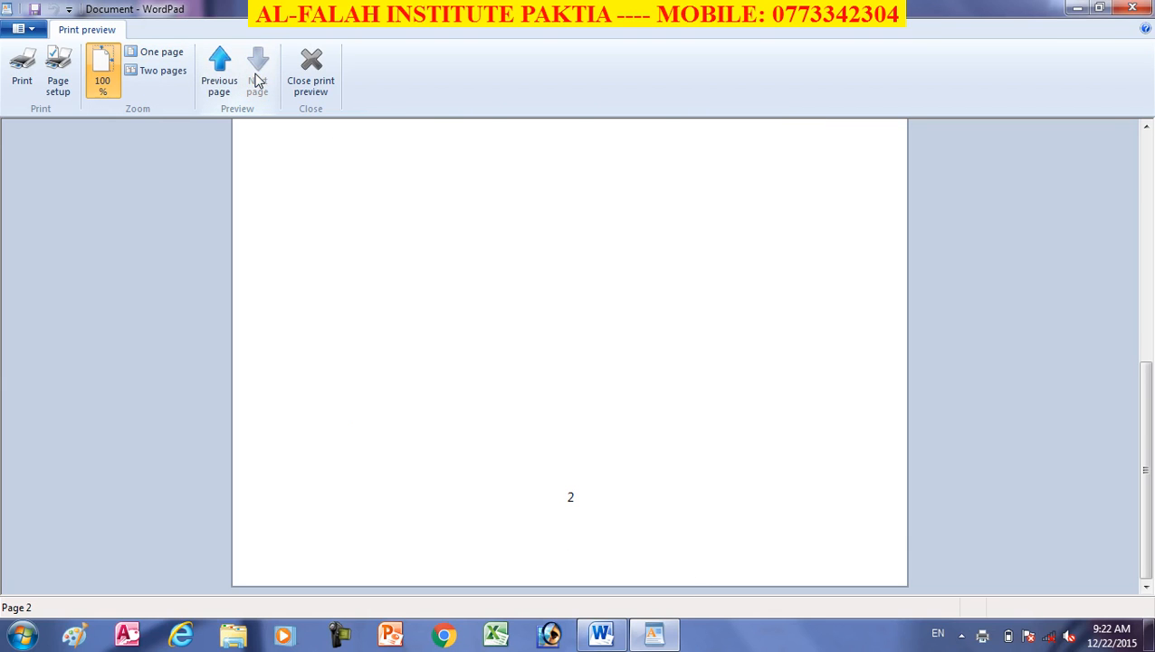
{"action": "left_click", "coordinate": [225, 78]}
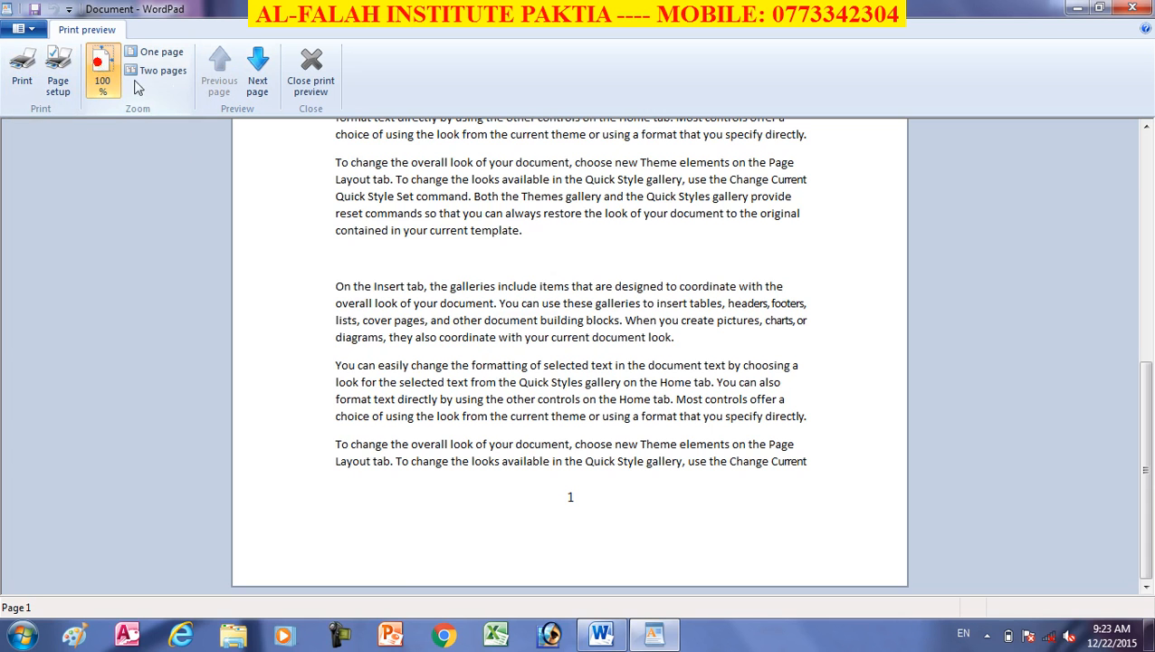
{"action": "left_click", "coordinate": [154, 51]}
{"action": "left_click", "coordinate": [102, 71]}
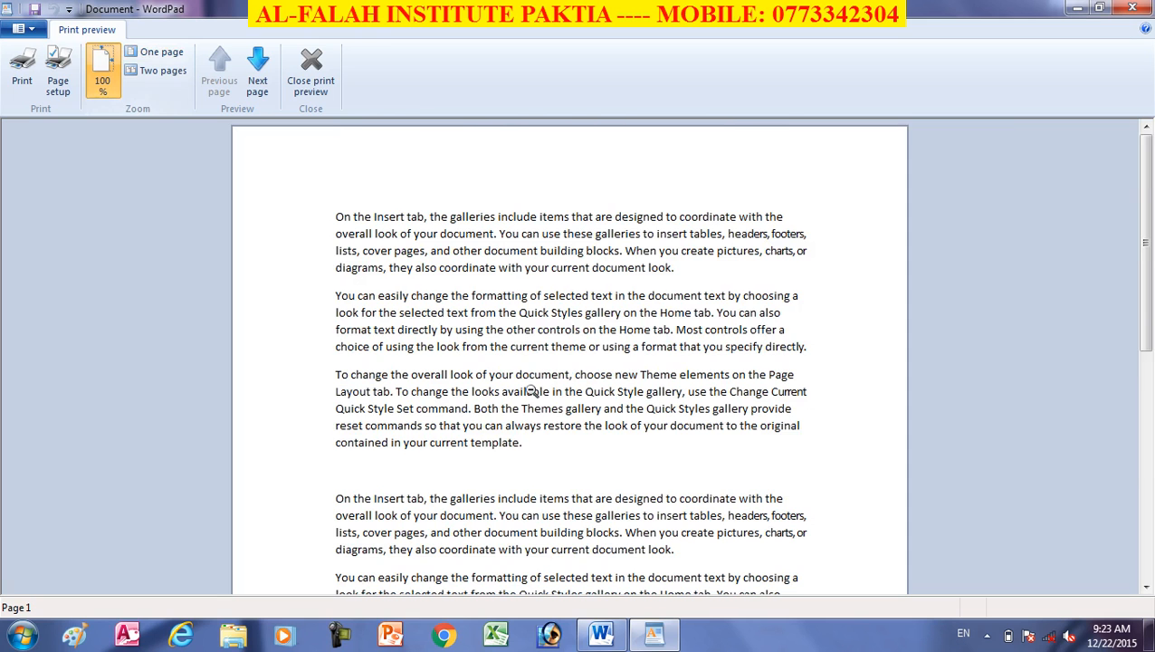
{"action": "scroll", "coordinate": [531, 391], "scroll_direction": "down", "scroll_amount": 5}
{"action": "left_click", "coordinate": [161, 72]}
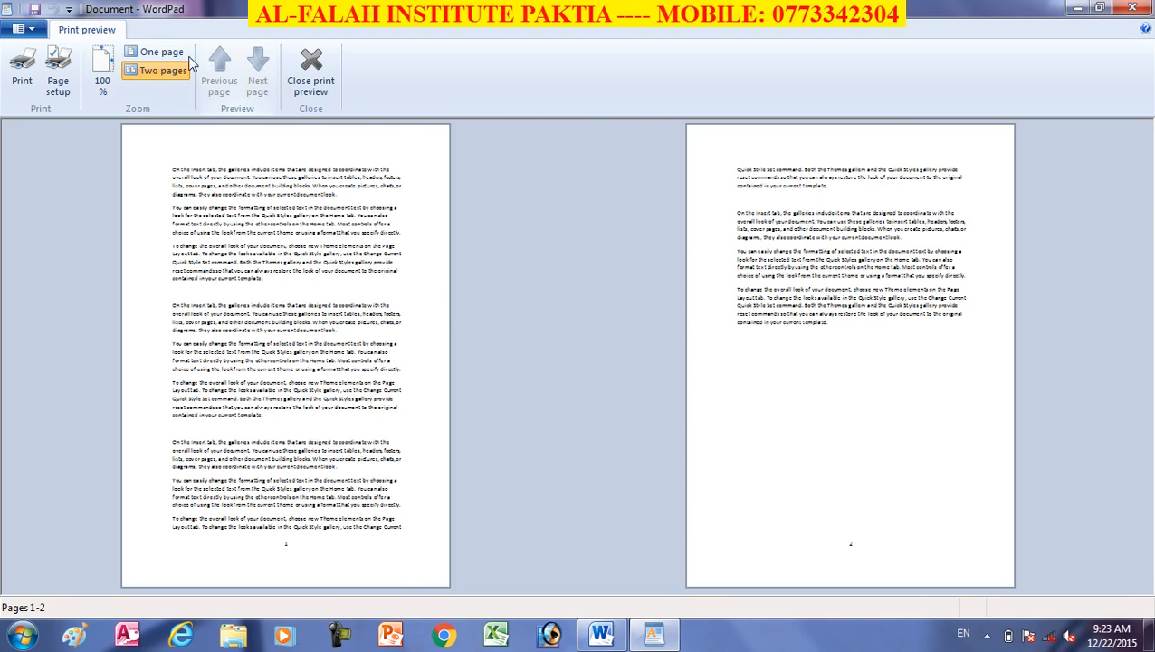
- Preview one page at a time, going to page 2 and back to page 1, and close the print preview
{"action": "left_click", "coordinate": [155, 52]}
{"action": "left_click", "coordinate": [257, 70]}
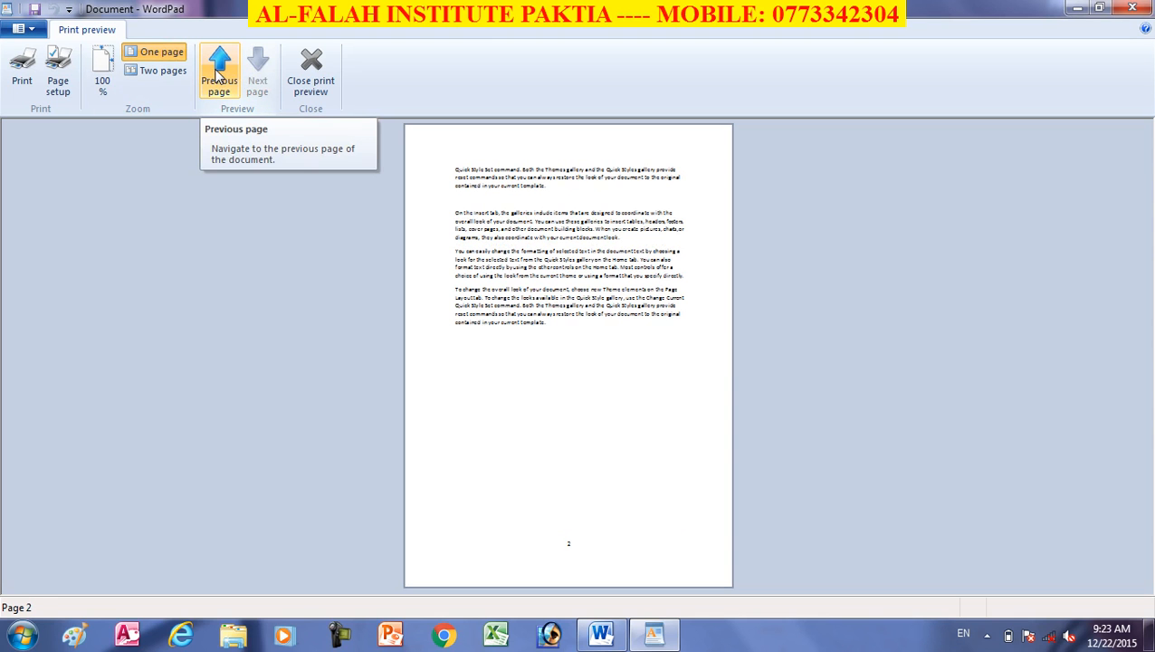
{"action": "left_click", "coordinate": [217, 74]}
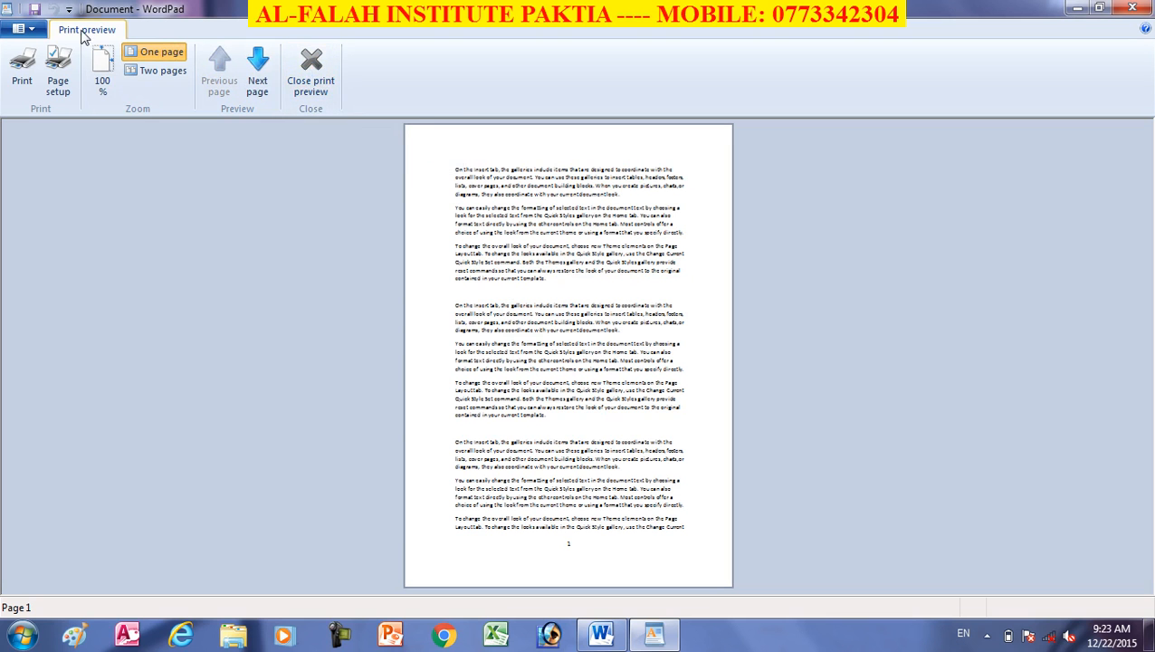
{"action": "left_click", "coordinate": [319, 78]}
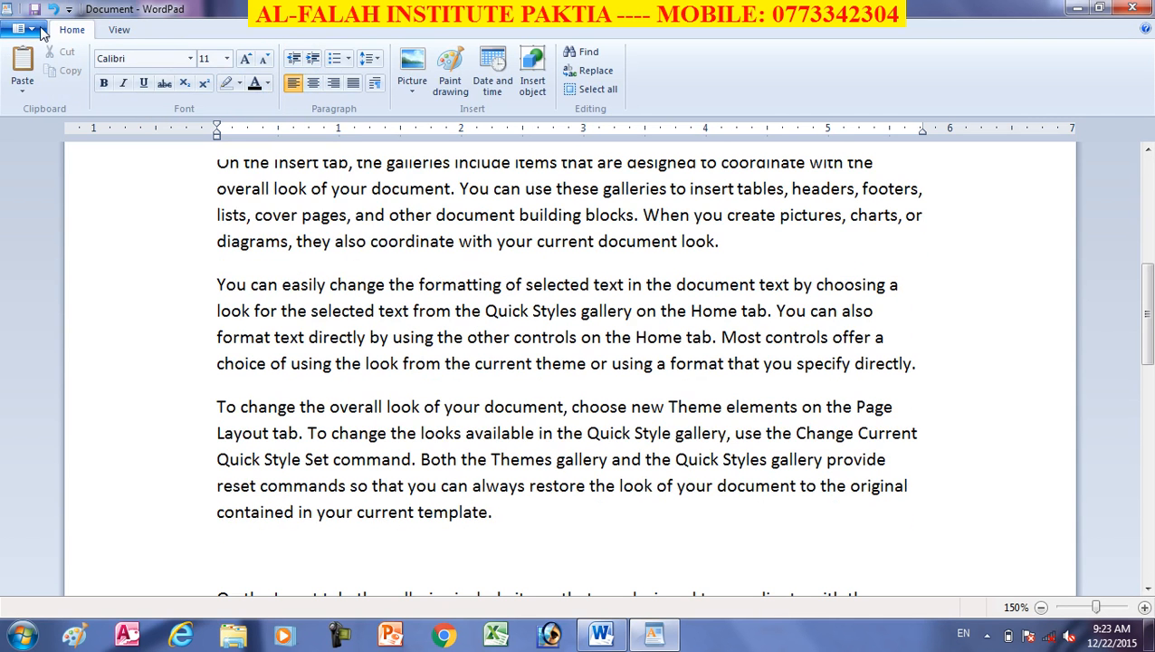
- Look over the recent documents list and save the document to the Desktop as Document.rtf
{"action": "left_click", "coordinate": [18, 29]}
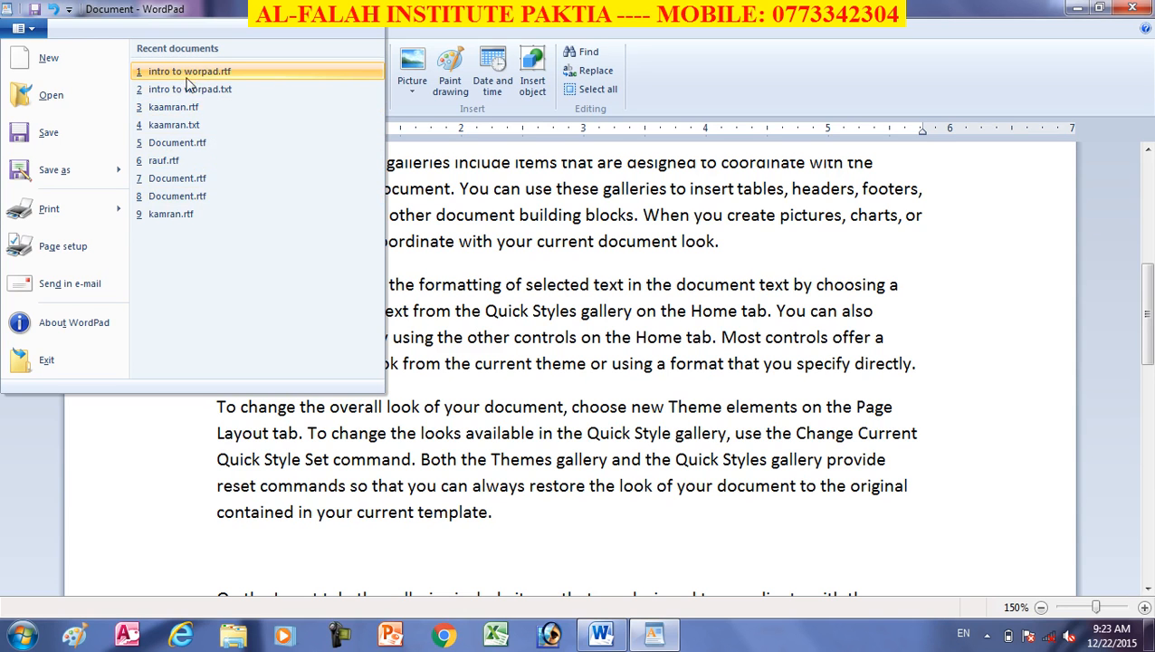
{"action": "left_click", "coordinate": [686, 302]}
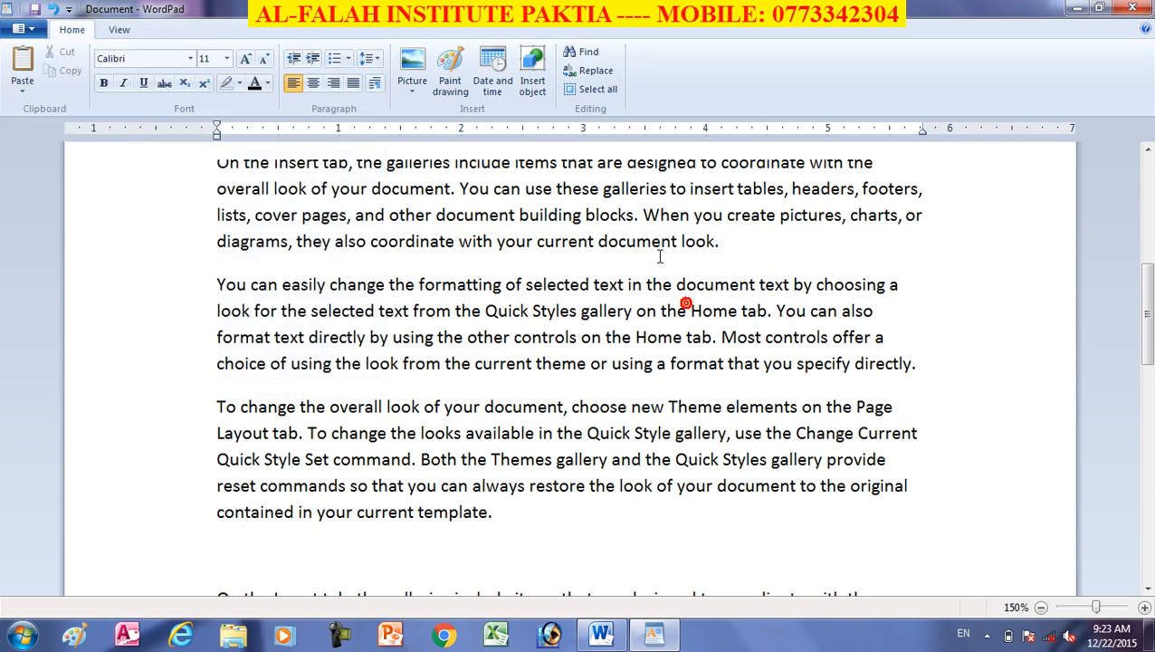
{"action": "left_click", "coordinate": [20, 28]}
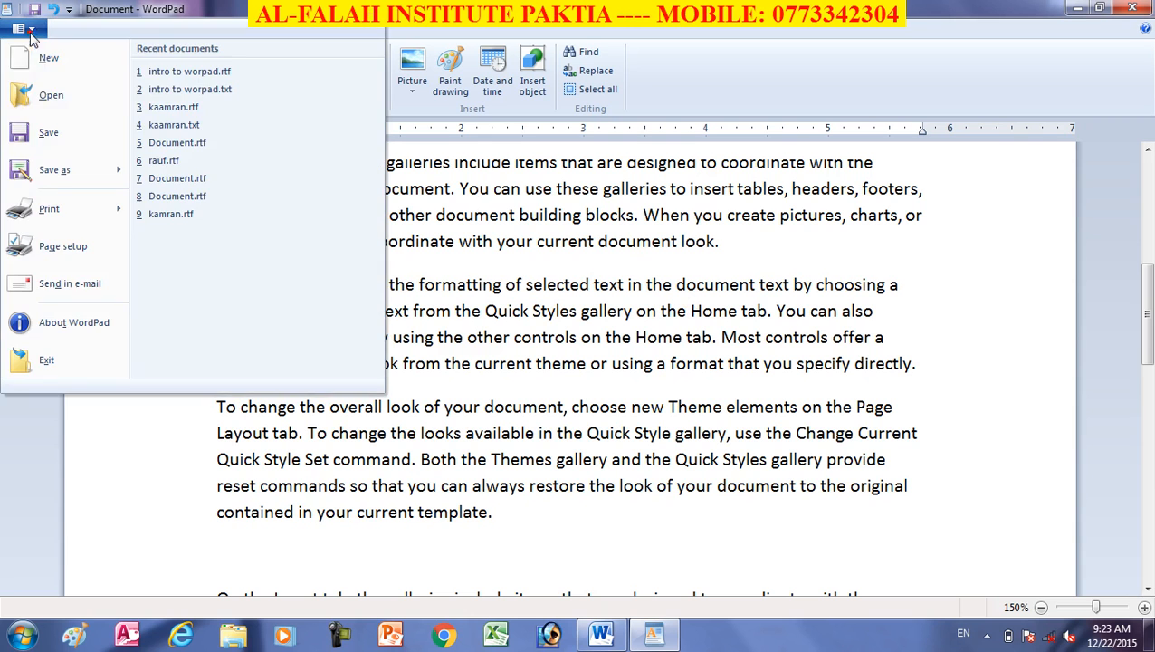
{"action": "left_click", "coordinate": [44, 134]}
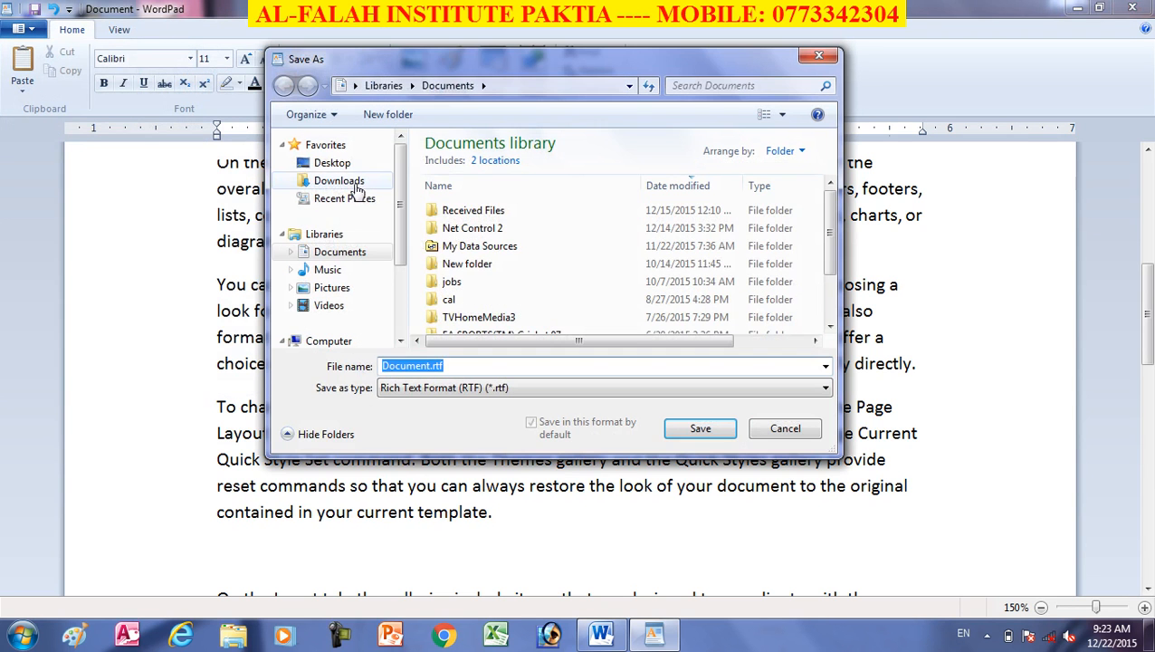
{"action": "left_click", "coordinate": [328, 162]}
{"action": "left_click", "coordinate": [457, 367]}
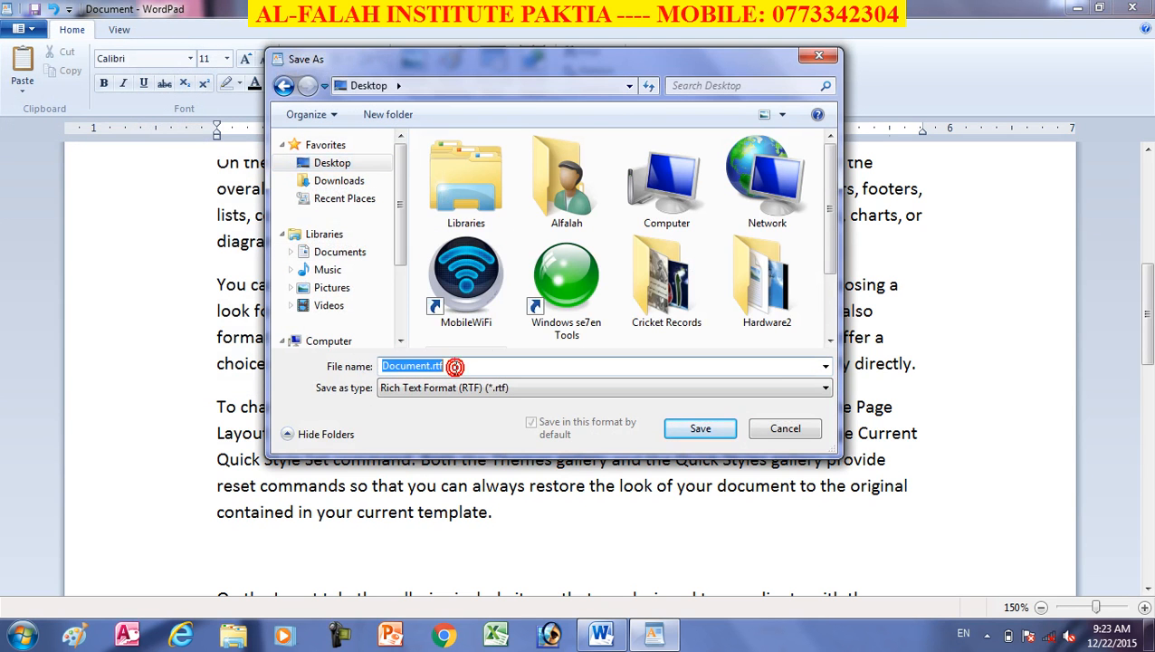
{"action": "left_click", "coordinate": [701, 428]}
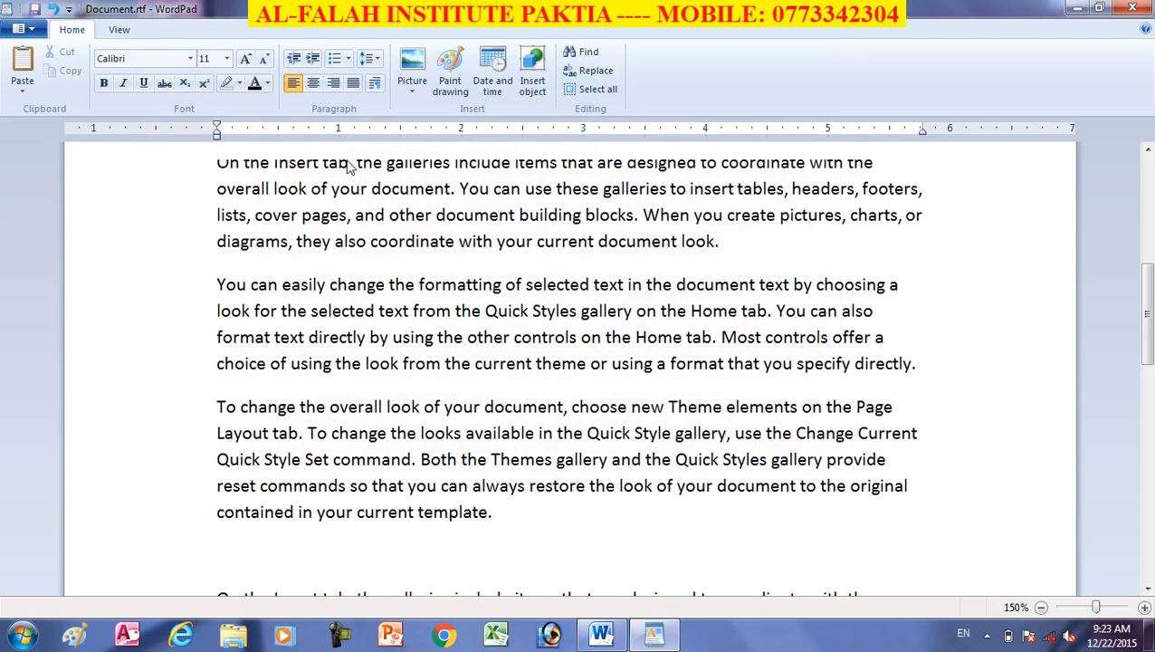
- Check the desktop for the saved Document.rtf file and return to the WordPad document
{"action": "left_click", "coordinate": [1077, 9]}
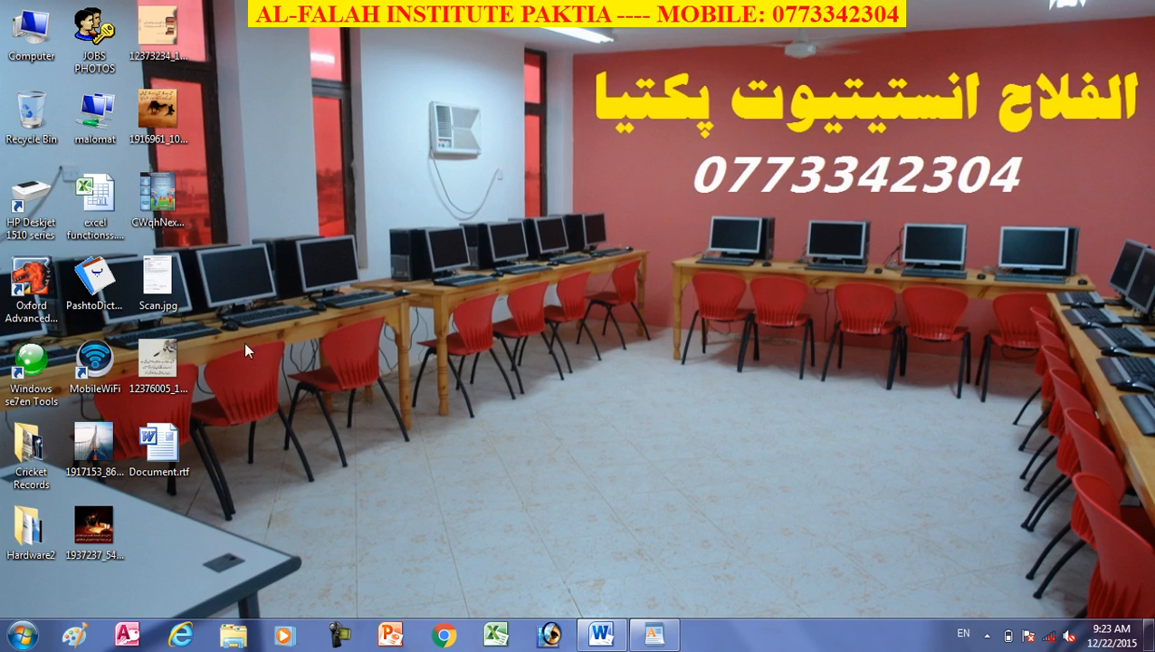
{"action": "left_click", "coordinate": [161, 449]}
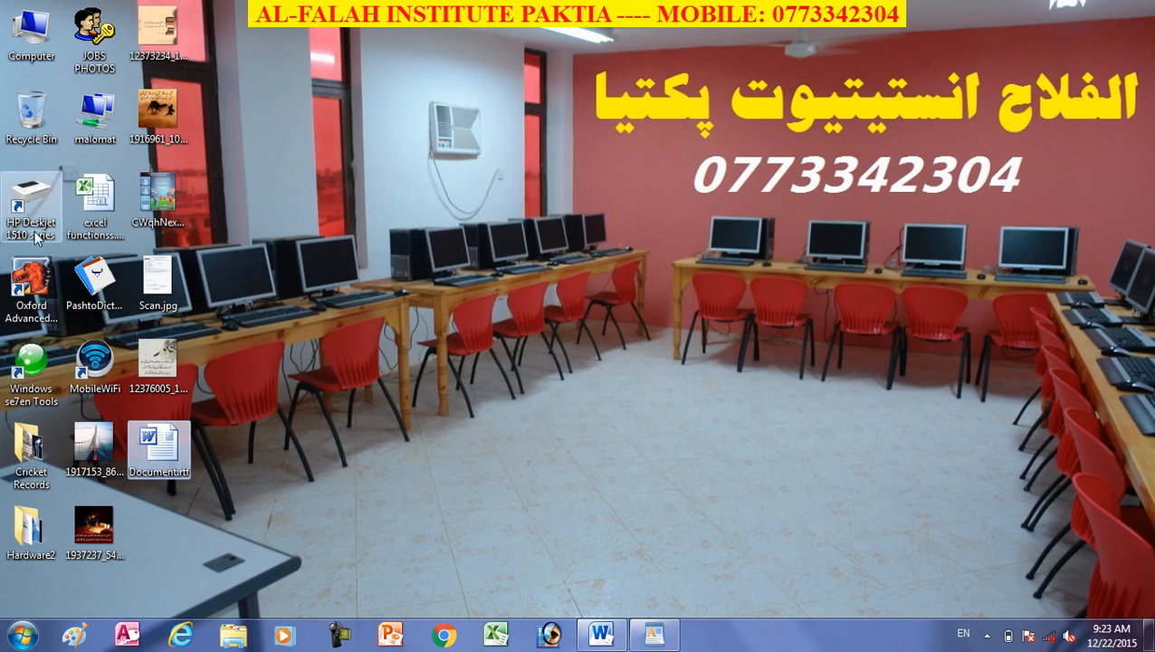
{"action": "left_click", "coordinate": [605, 641]}
{"action": "left_click", "coordinate": [613, 639]}
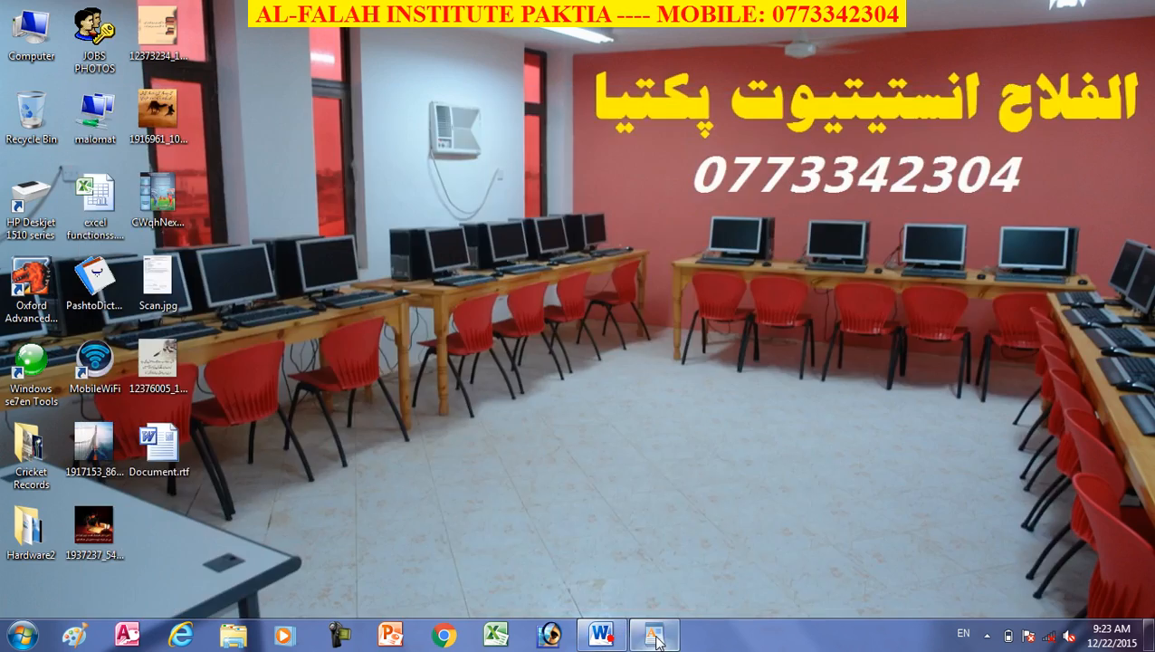
{"action": "left_click", "coordinate": [653, 636]}
{"action": "scroll", "coordinate": [479, 324], "scroll_direction": "down", "scroll_amount": 5}
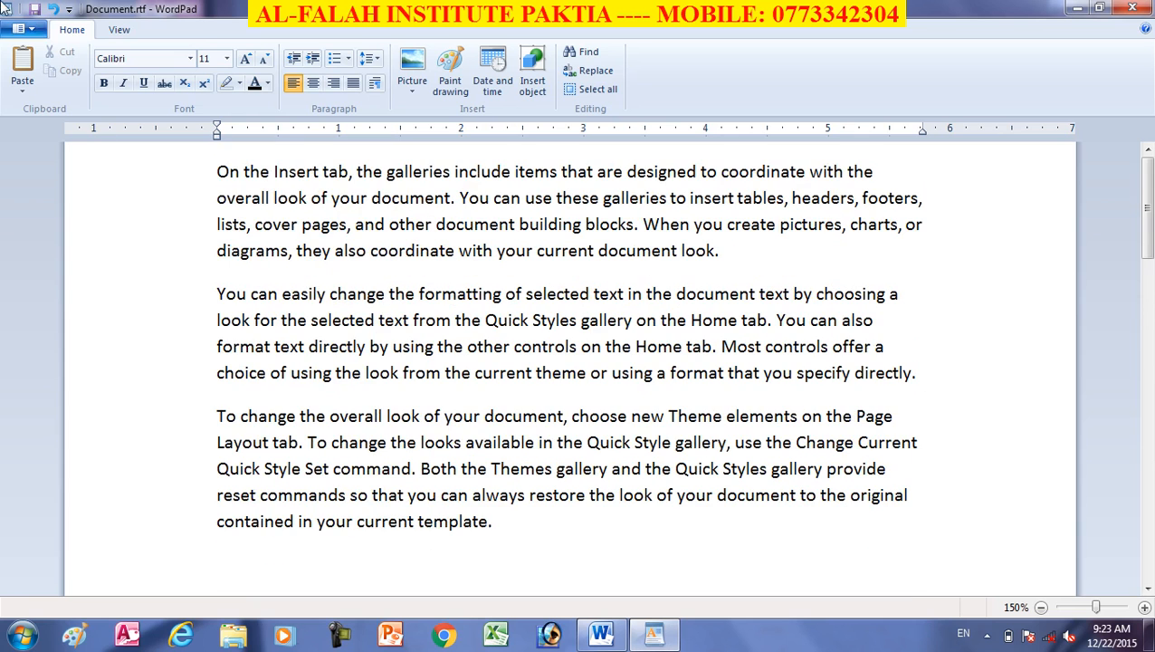
- Create a new blank document and paste the copied sample text into it
{"action": "left_click", "coordinate": [18, 29]}
{"action": "left_click", "coordinate": [45, 63]}
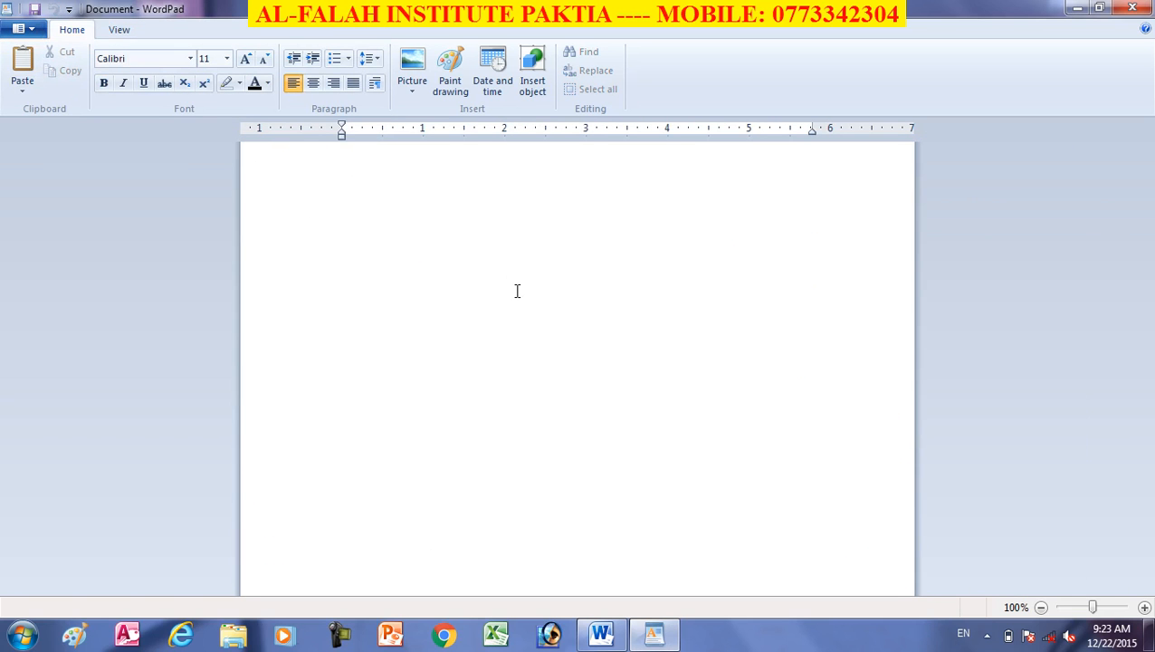
{"action": "key", "text": "ctrl+v"}
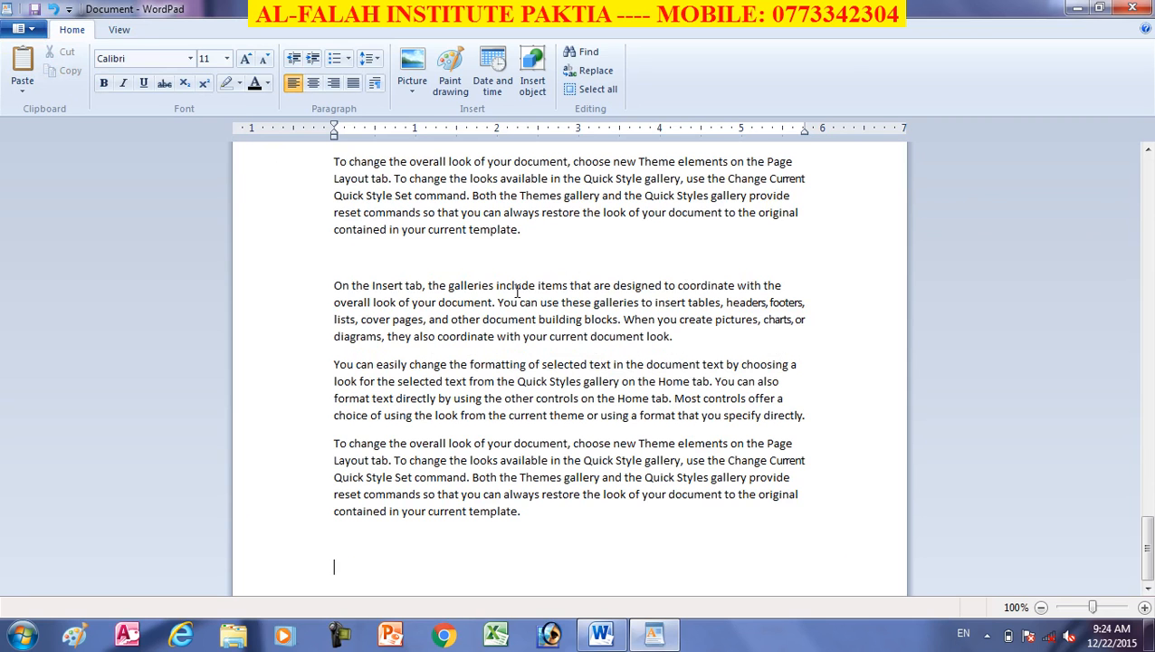
- Save the new document to the Desktop in Rich Text Format under the file name Gardez
{"action": "key", "text": "ctrl+s"}
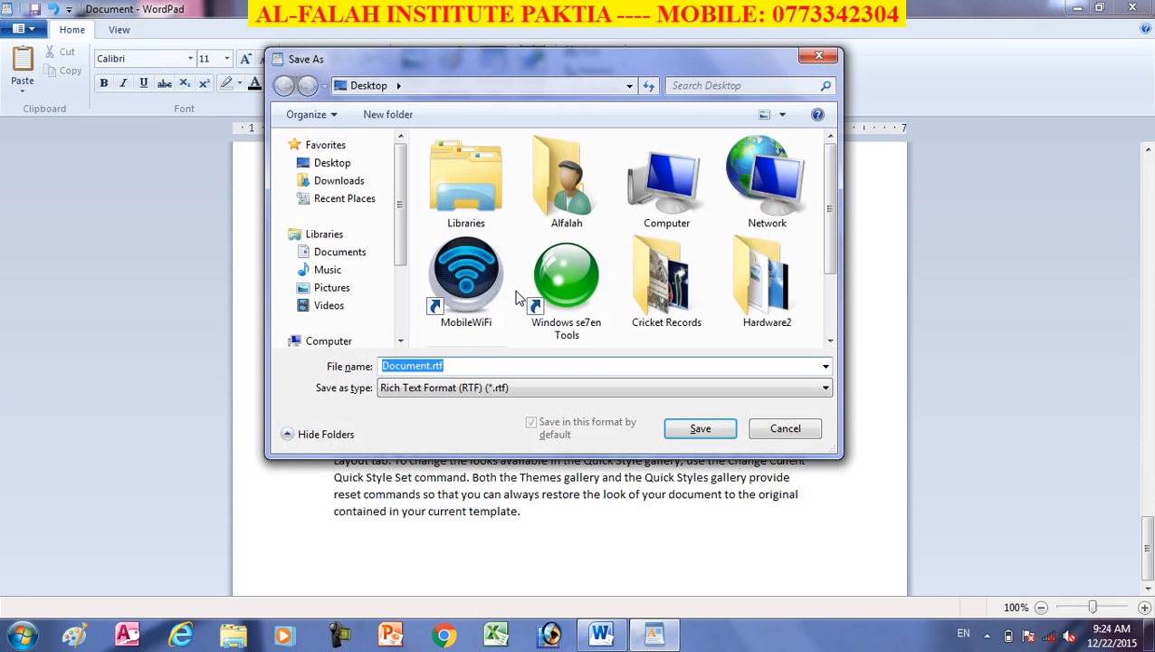
{"action": "left_click", "coordinate": [317, 167]}
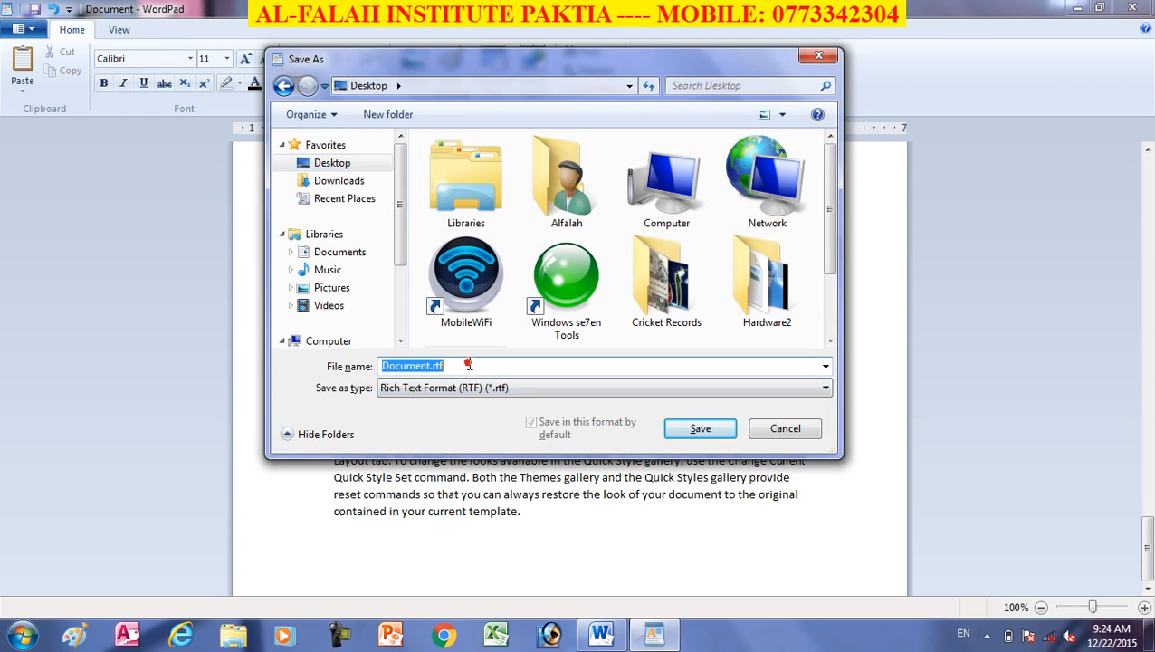
{"action": "type", "text": "Gardez"}
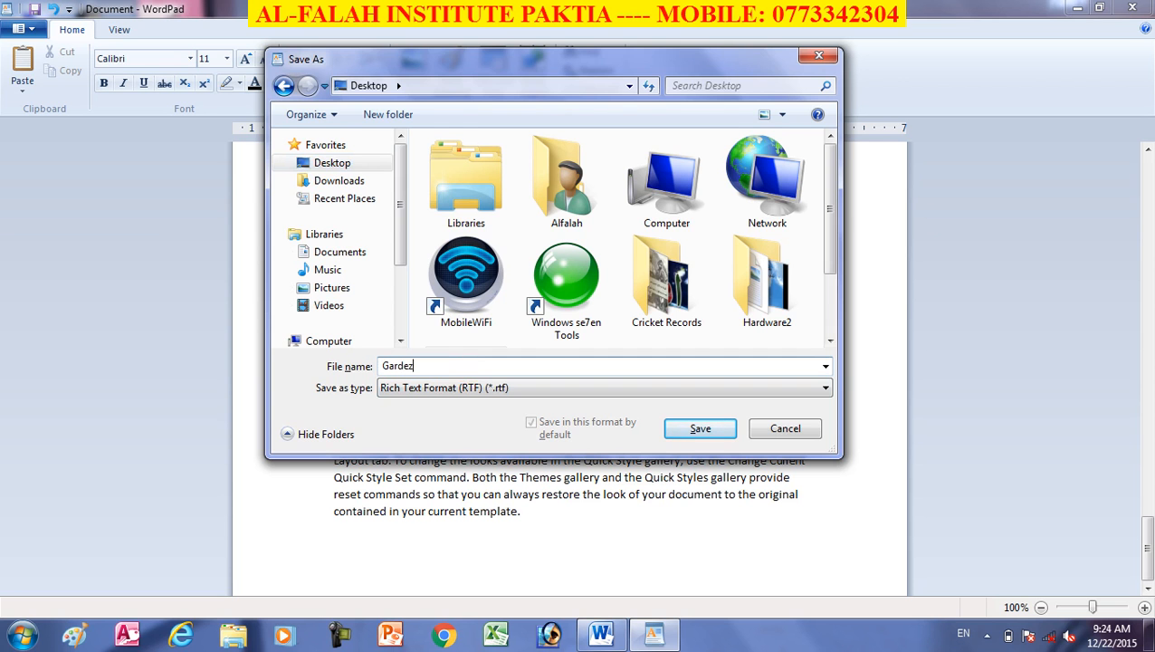
{"action": "key", "text": "Return"}
- Check the desktop for the saved Gardez.rtf file and return to the WordPad window
{"action": "left_click", "coordinate": [1078, 8]}
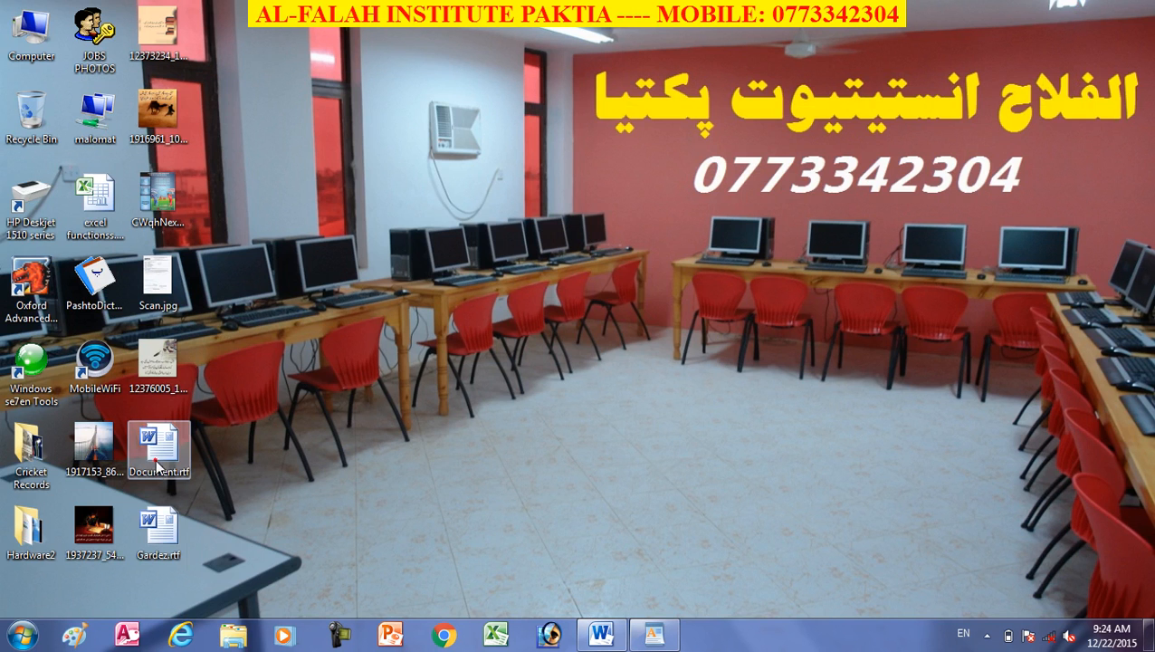
{"action": "left_click", "coordinate": [181, 556]}
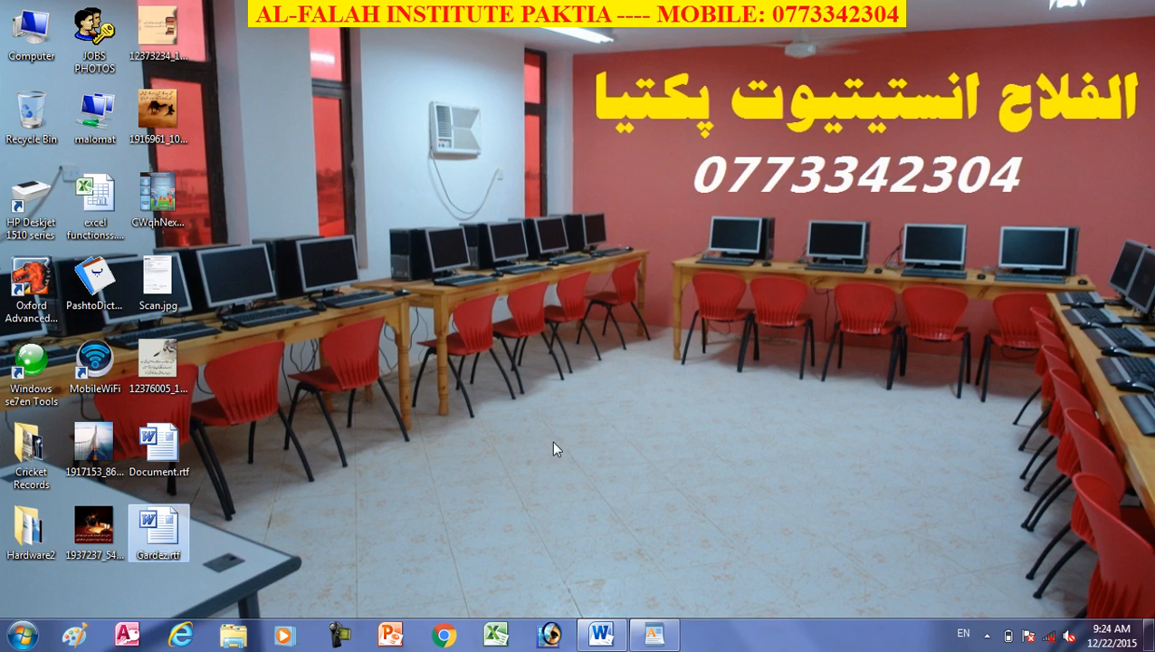
{"action": "left_click", "coordinate": [654, 634]}
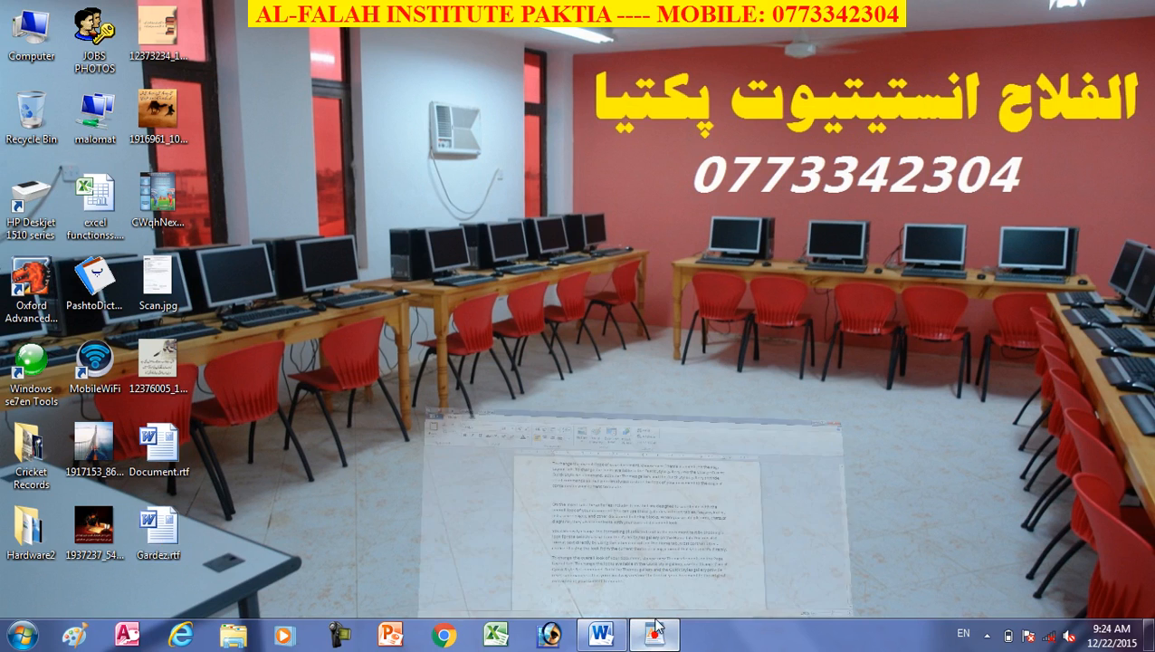
- Examine the list of recent documents and reopen Document.rtf from it
{"action": "left_click", "coordinate": [22, 29]}
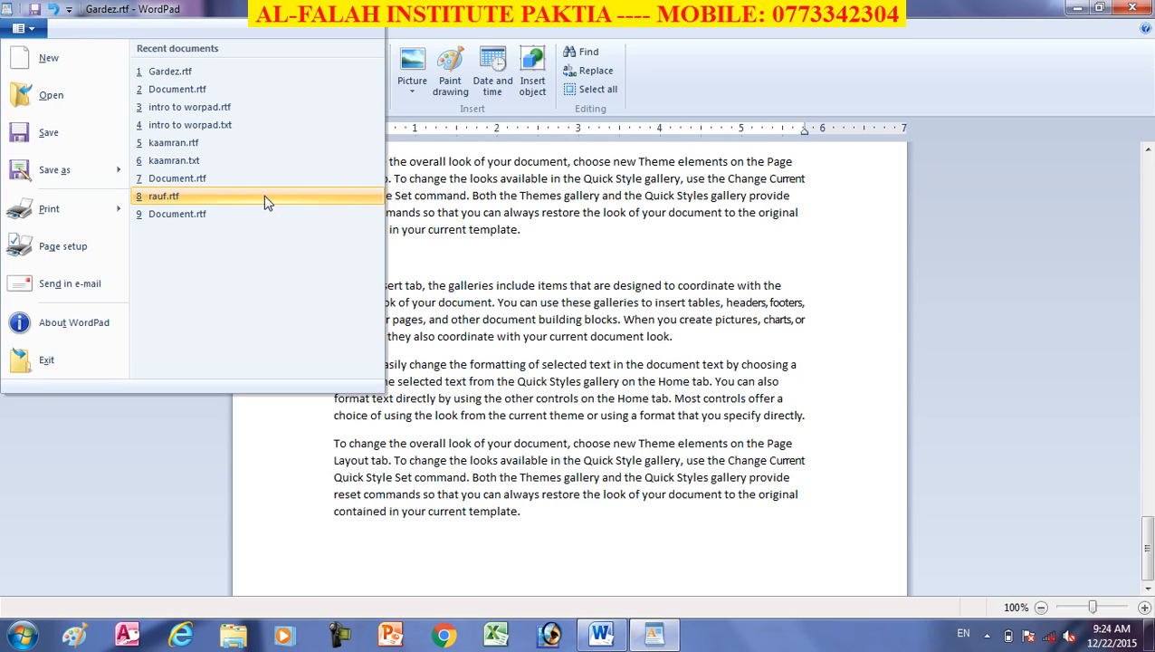
{"action": "left_click", "coordinate": [111, 15]}
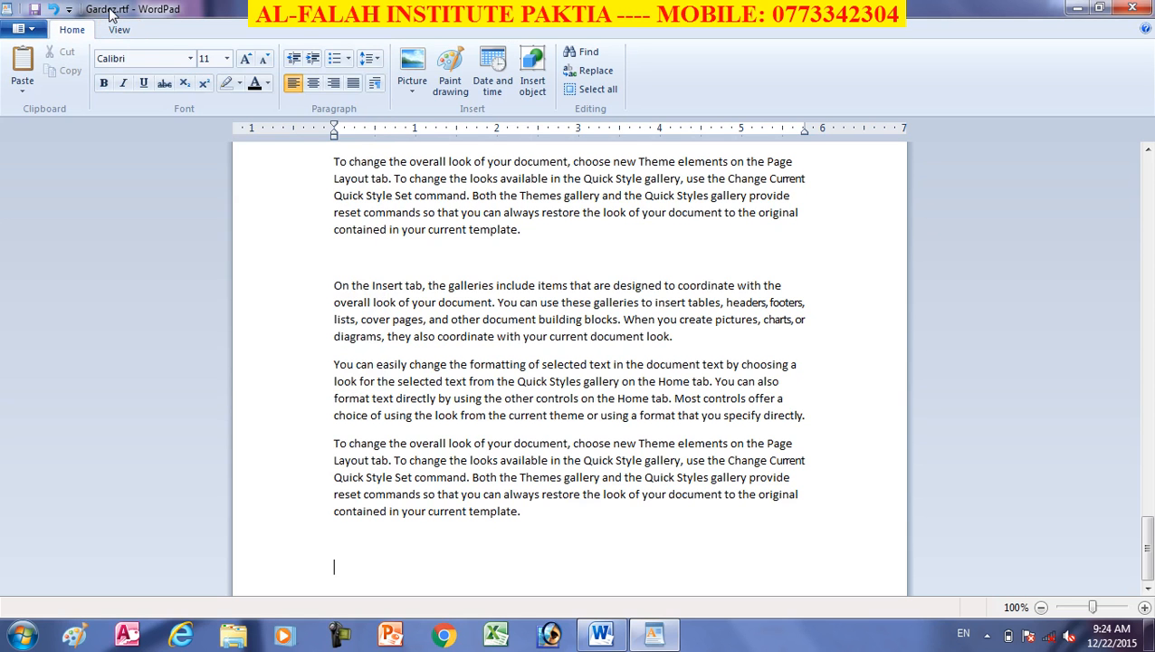
{"action": "left_click", "coordinate": [20, 28]}
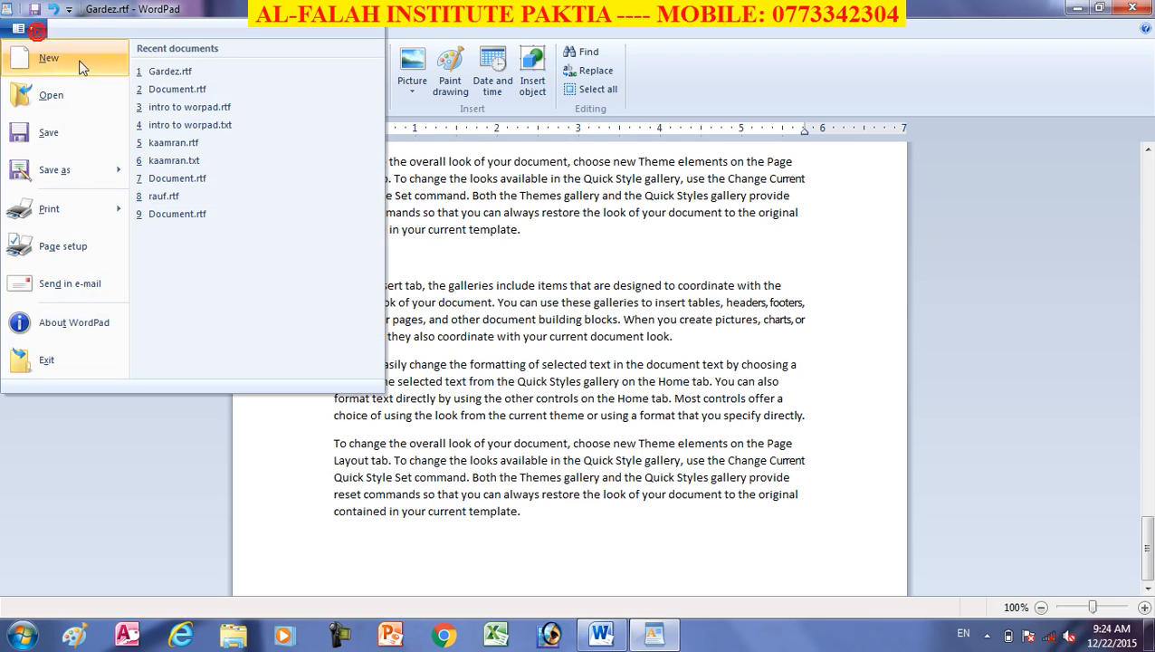
{"action": "left_click", "coordinate": [190, 91]}
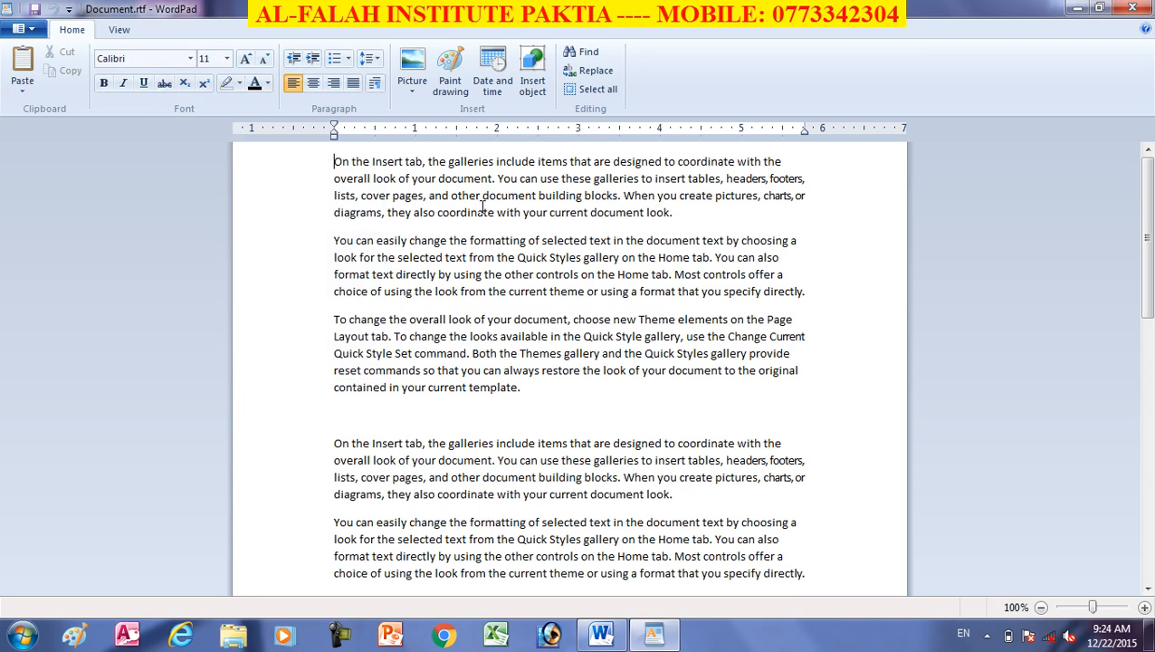
- Open Gardez.rtf from the list of recent documents
{"action": "left_click", "coordinate": [20, 28]}
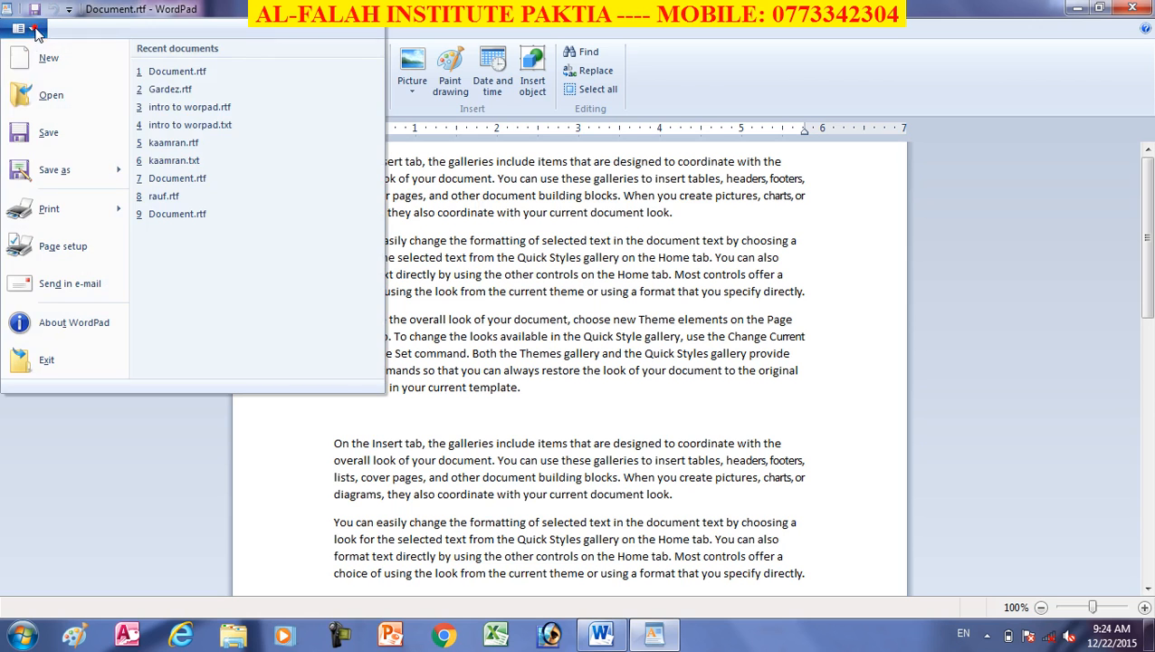
{"action": "left_click", "coordinate": [180, 94]}
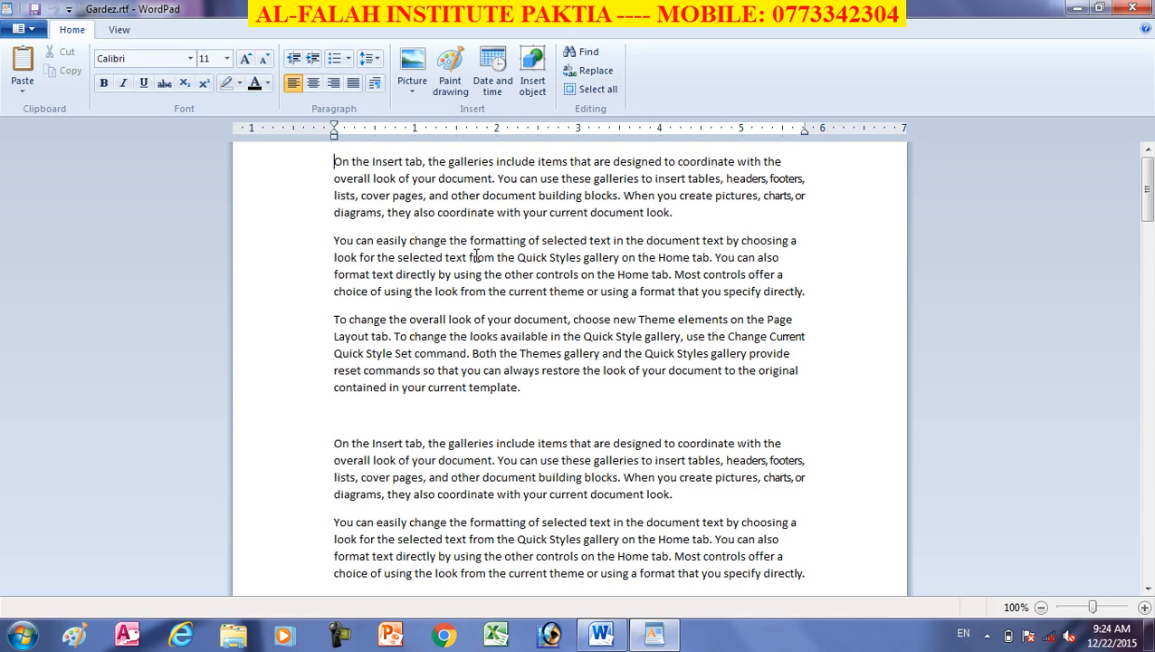
- Browse the Desktop, Documents, Music, Pictures and Videos locations for files to open, return to the Desktop and cancel without opening any
{"action": "left_click", "coordinate": [33, 29]}
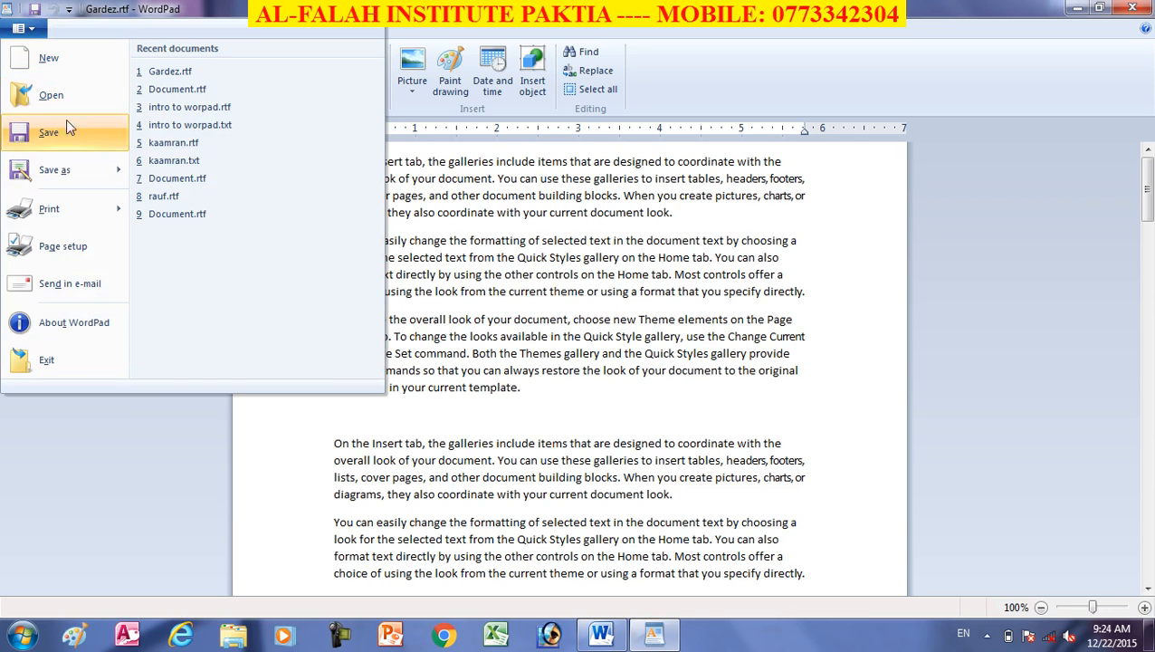
{"action": "left_click", "coordinate": [50, 97]}
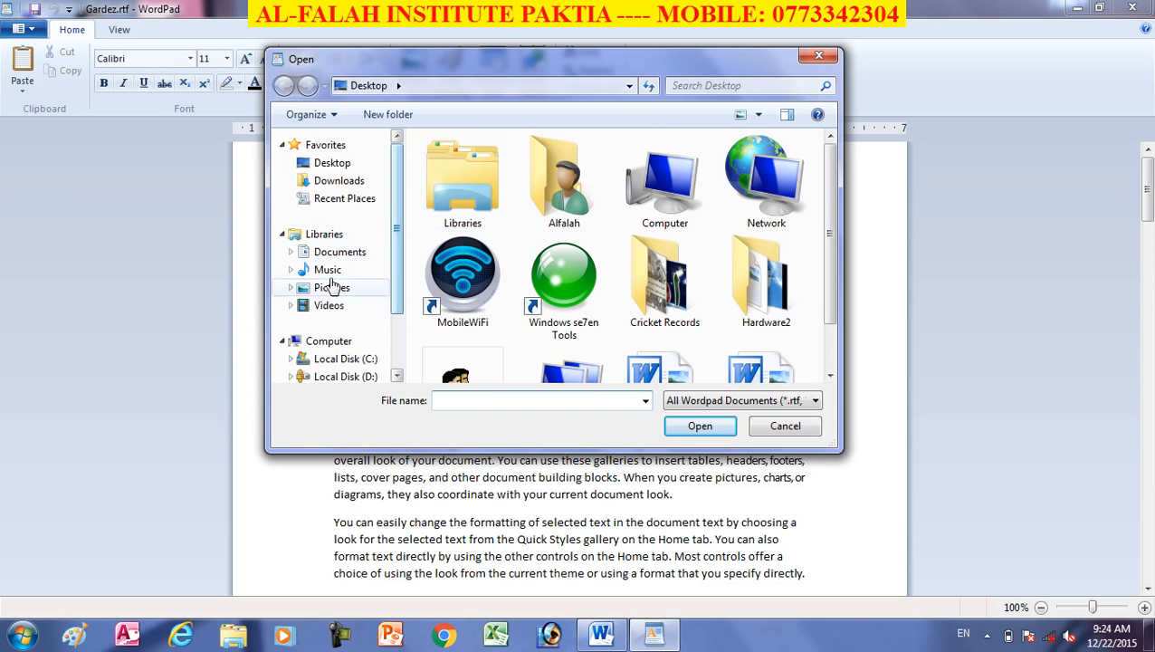
{"action": "left_click", "coordinate": [335, 163]}
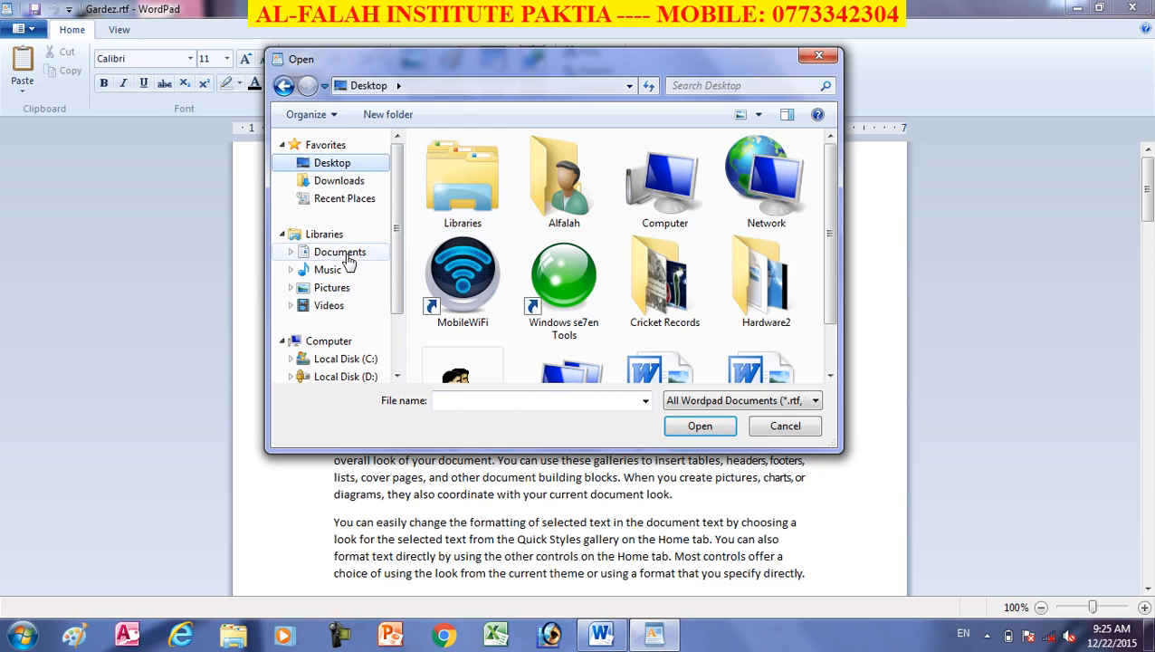
{"action": "left_click", "coordinate": [332, 252]}
{"action": "left_click", "coordinate": [329, 273]}
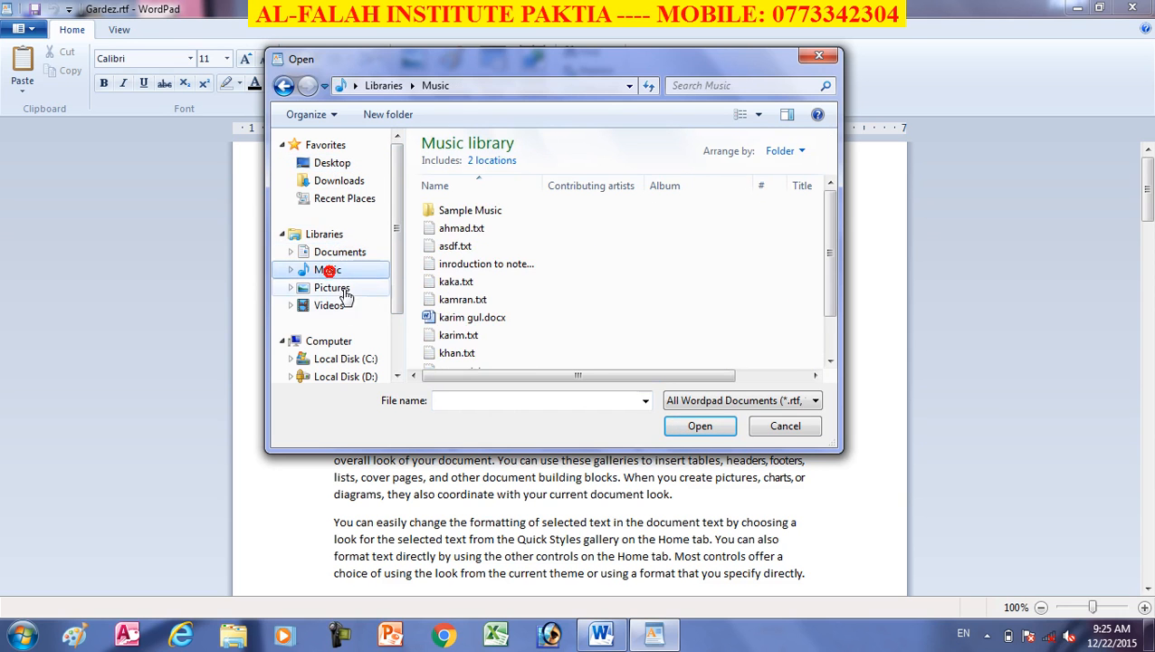
{"action": "left_click", "coordinate": [335, 287]}
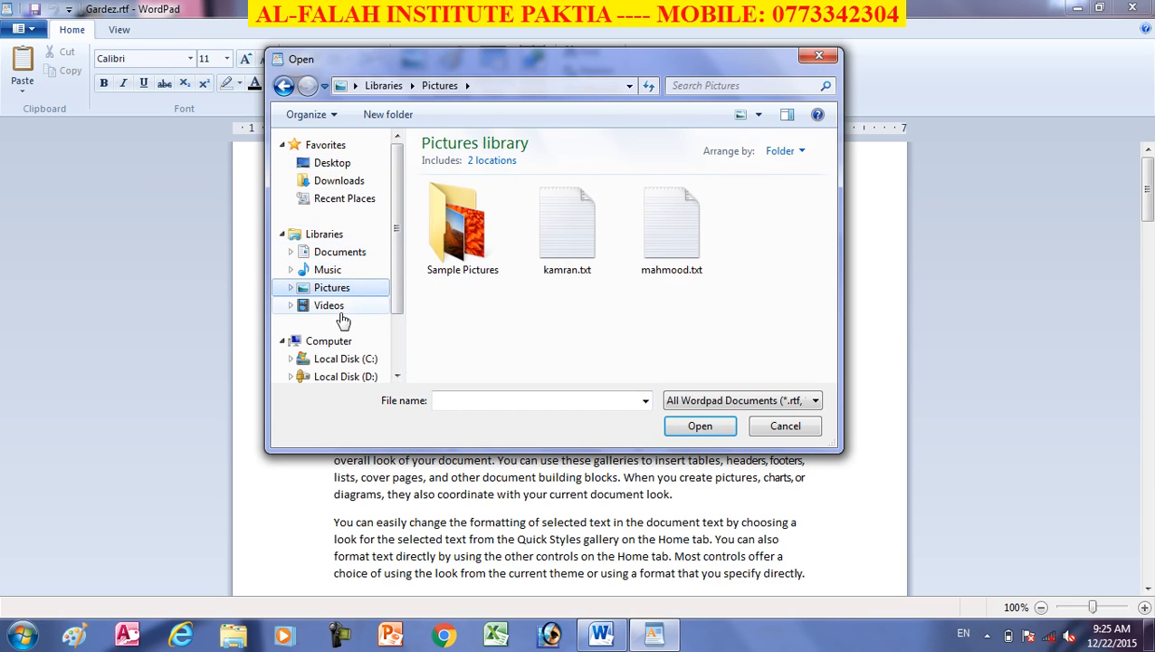
{"action": "left_click", "coordinate": [330, 306]}
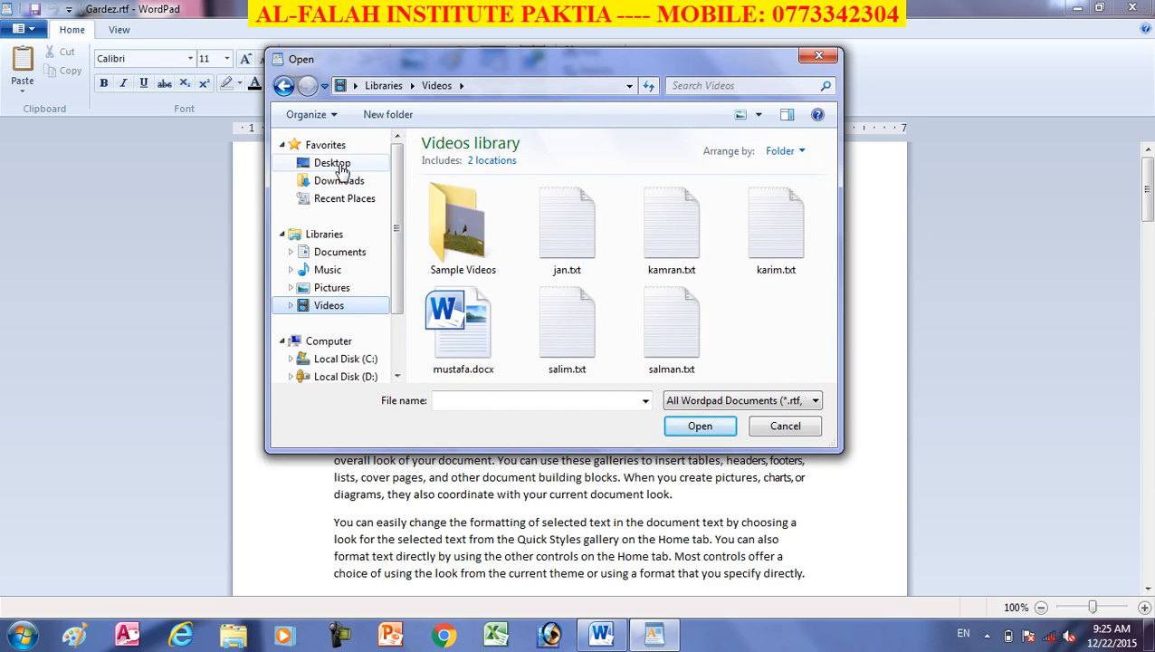
{"action": "left_click", "coordinate": [337, 165]}
{"action": "scroll", "coordinate": [621, 291], "scroll_direction": "down", "scroll_amount": 1}
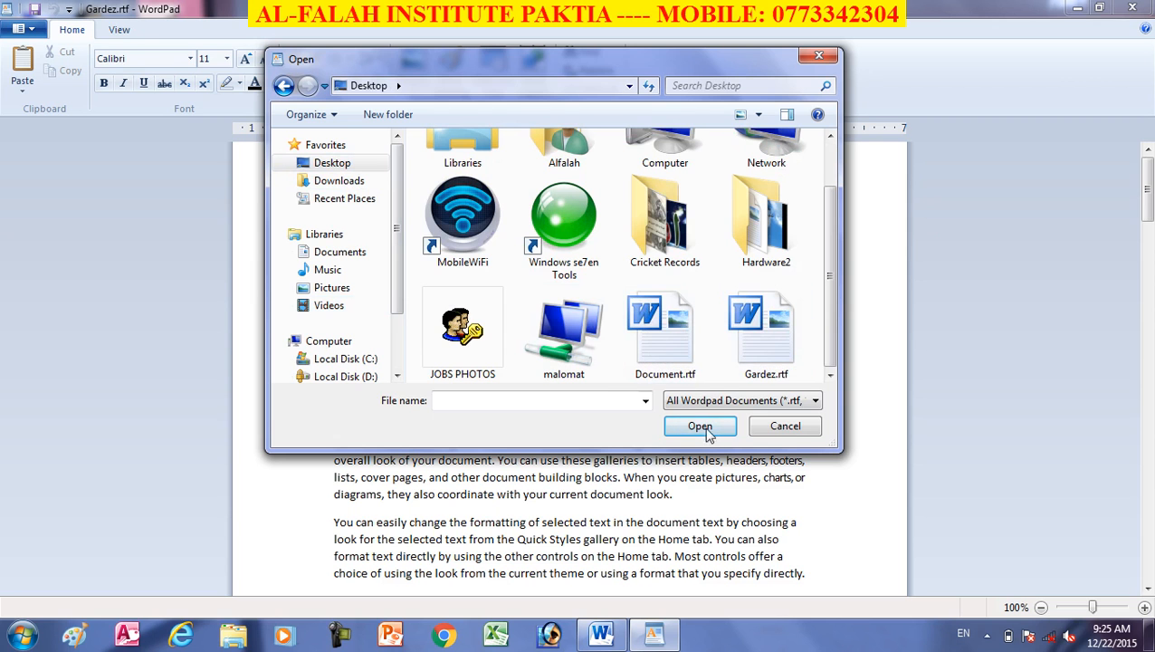
{"action": "left_click", "coordinate": [785, 425]}
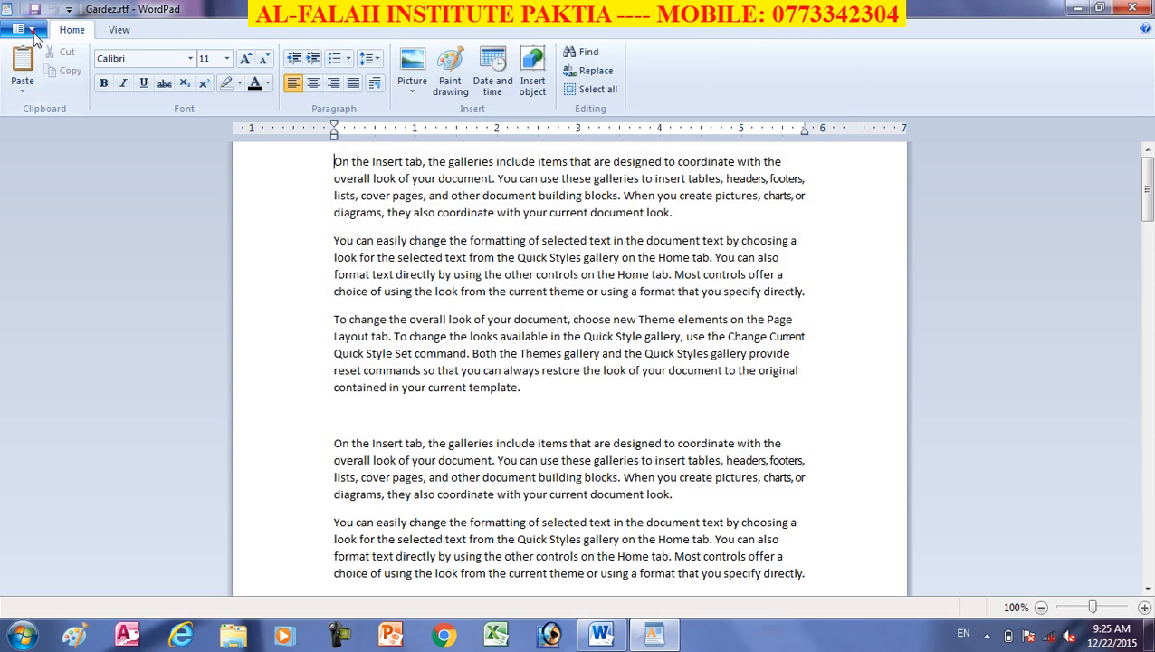
- Open Document.rtf, the second entry in the list of recent documents
{"action": "left_click", "coordinate": [22, 29]}
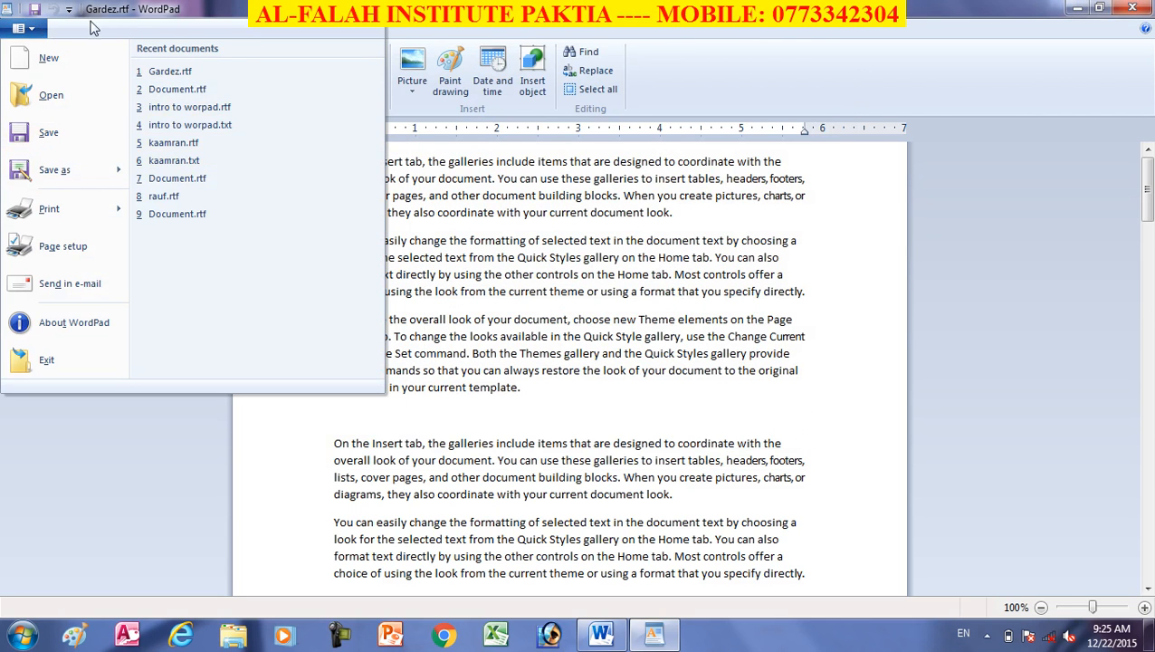
{"action": "left_click", "coordinate": [180, 90]}
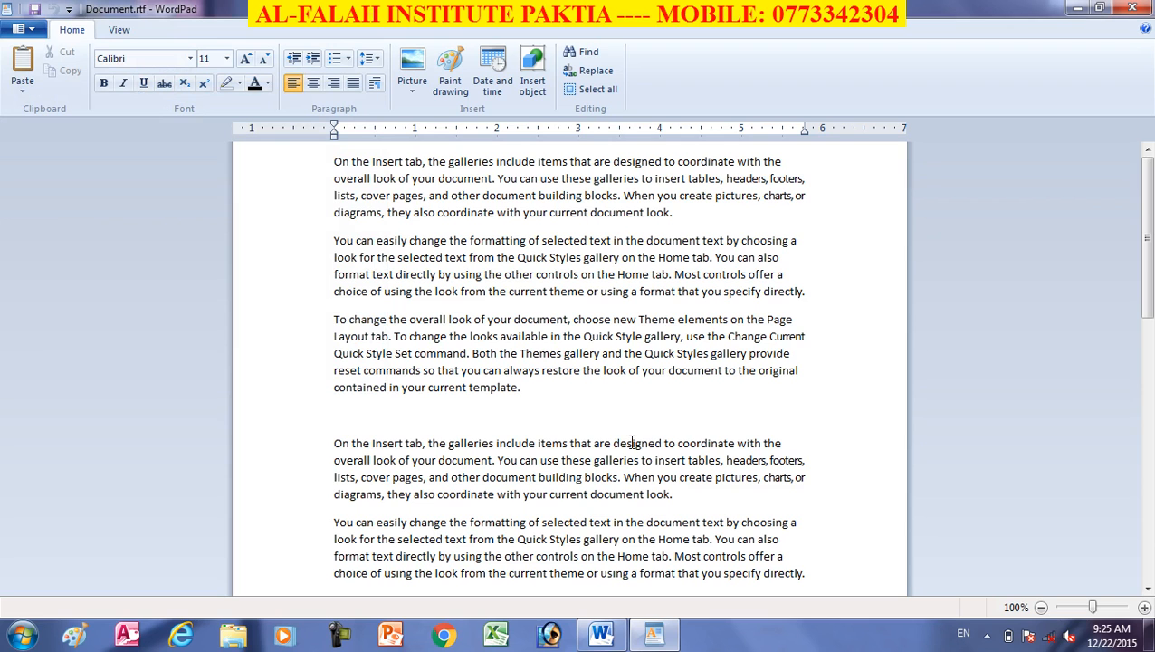
- Make the document's first paragraph bold, italic and underlined
{"action": "left_click", "coordinate": [704, 425]}
{"action": "left_click", "coordinate": [671, 213]}
{"action": "left_click_drag", "start_coordinate": [677, 214], "coordinate": [279, 163]}
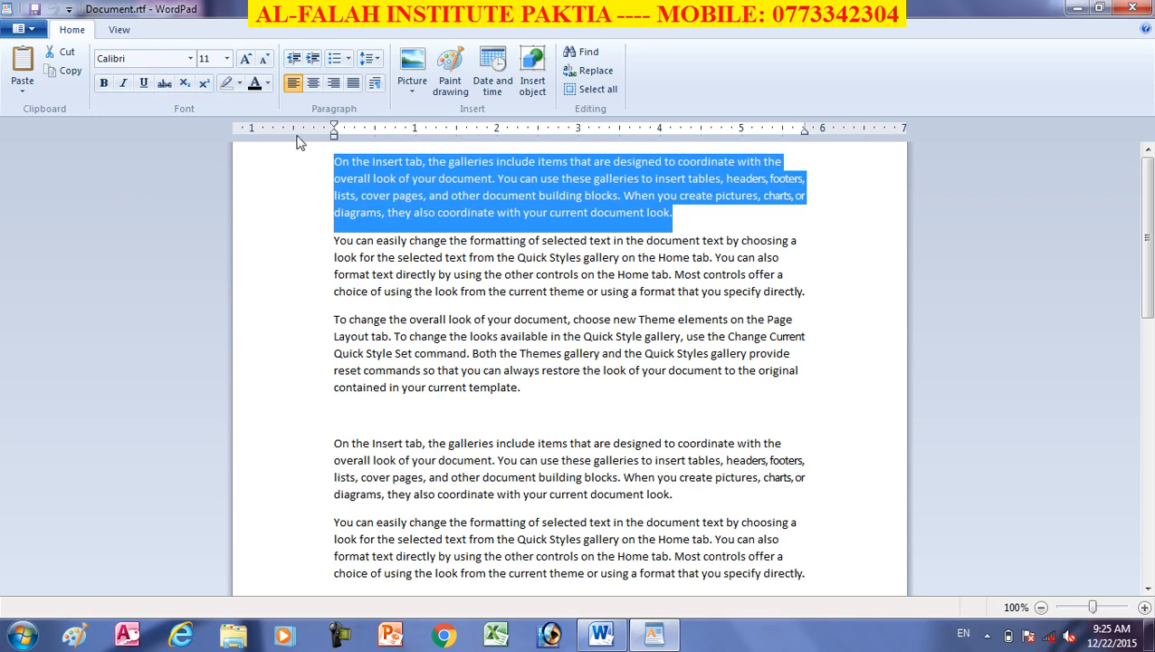
{"action": "left_click", "coordinate": [104, 84]}
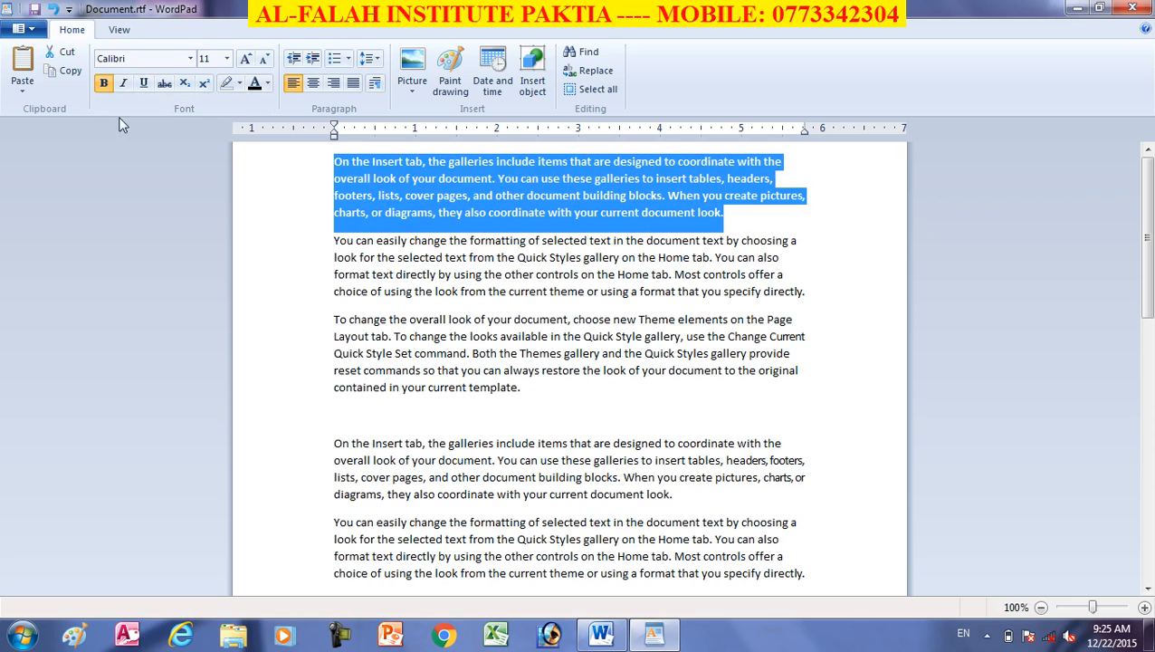
{"action": "left_click", "coordinate": [124, 84]}
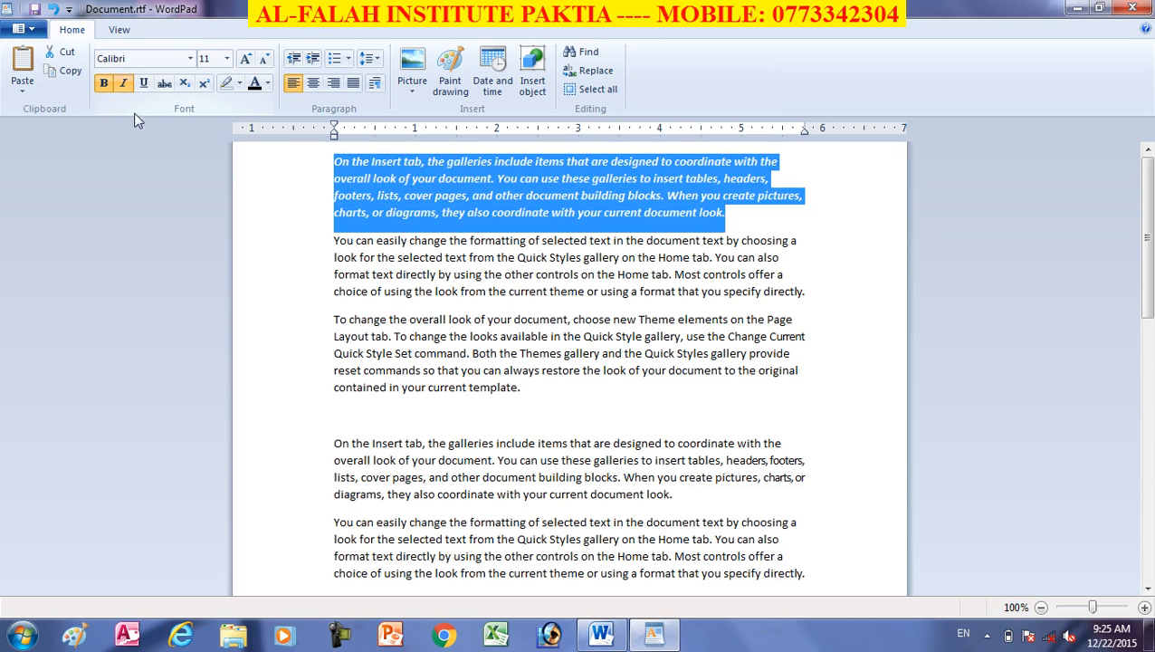
{"action": "left_click", "coordinate": [144, 83]}
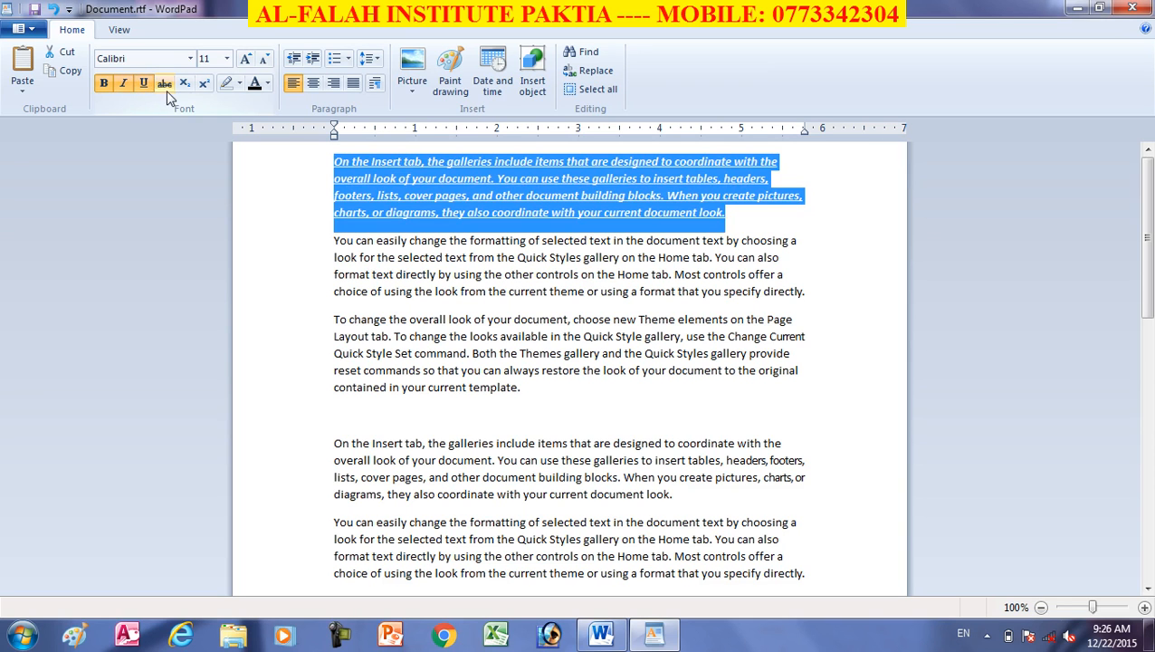
- Apply strikethrough to the first paragraph, toggle it off and on again, and remove it
{"action": "left_click", "coordinate": [163, 85]}
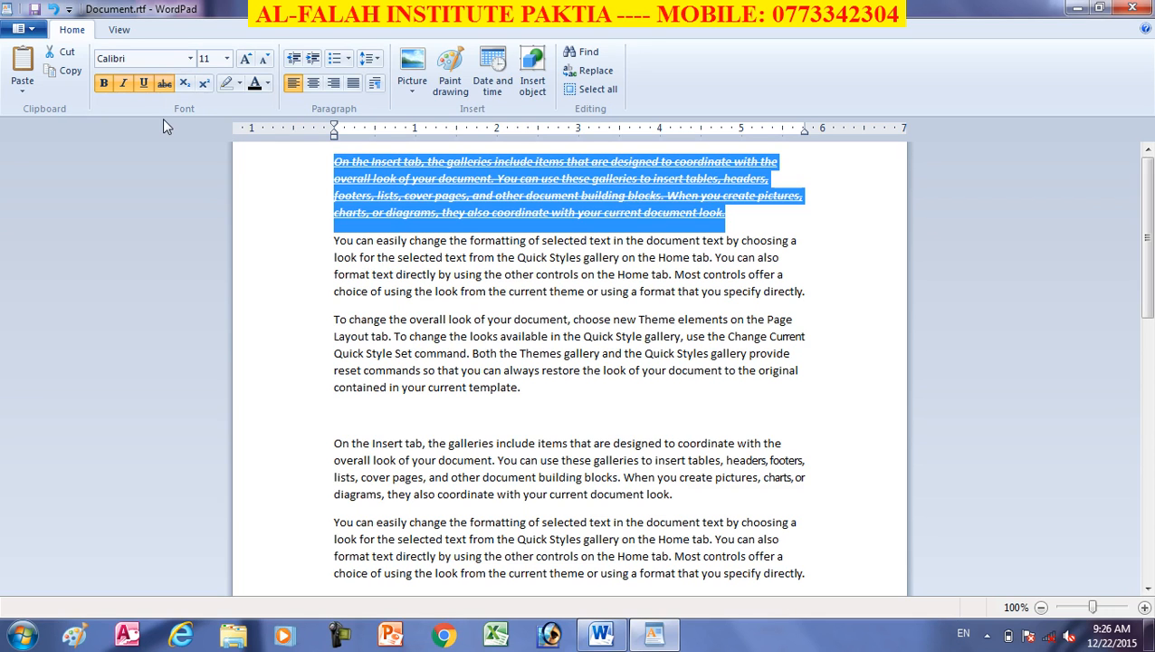
{"action": "left_click", "coordinate": [165, 84]}
{"action": "left_click", "coordinate": [164, 84]}
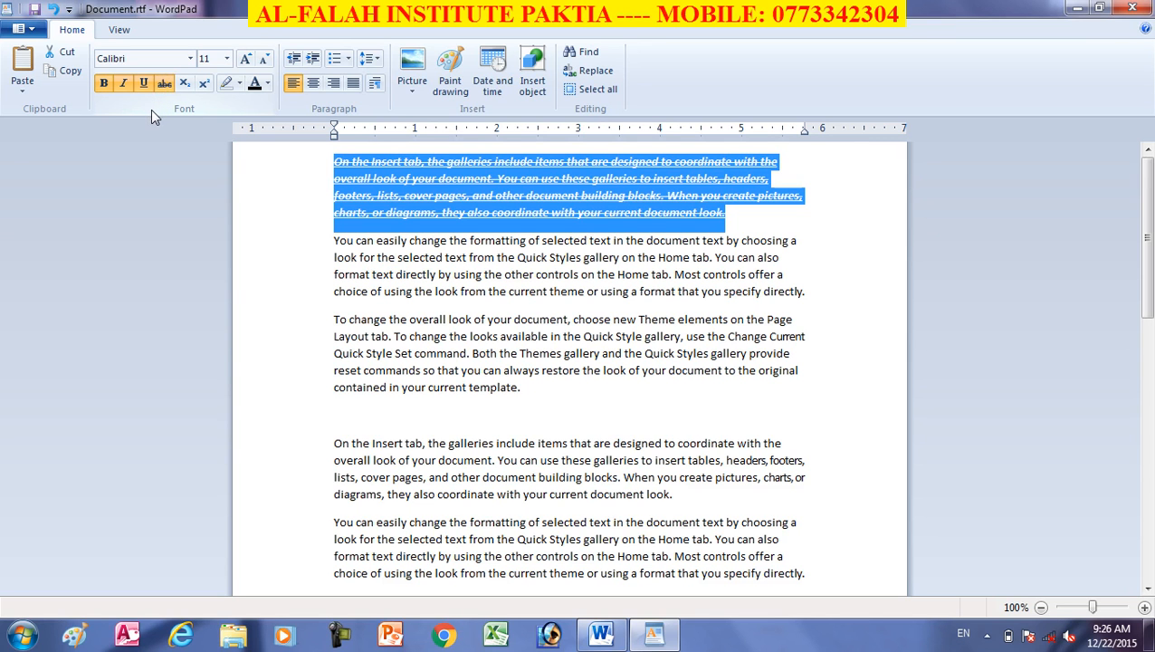
{"action": "left_click", "coordinate": [165, 83]}
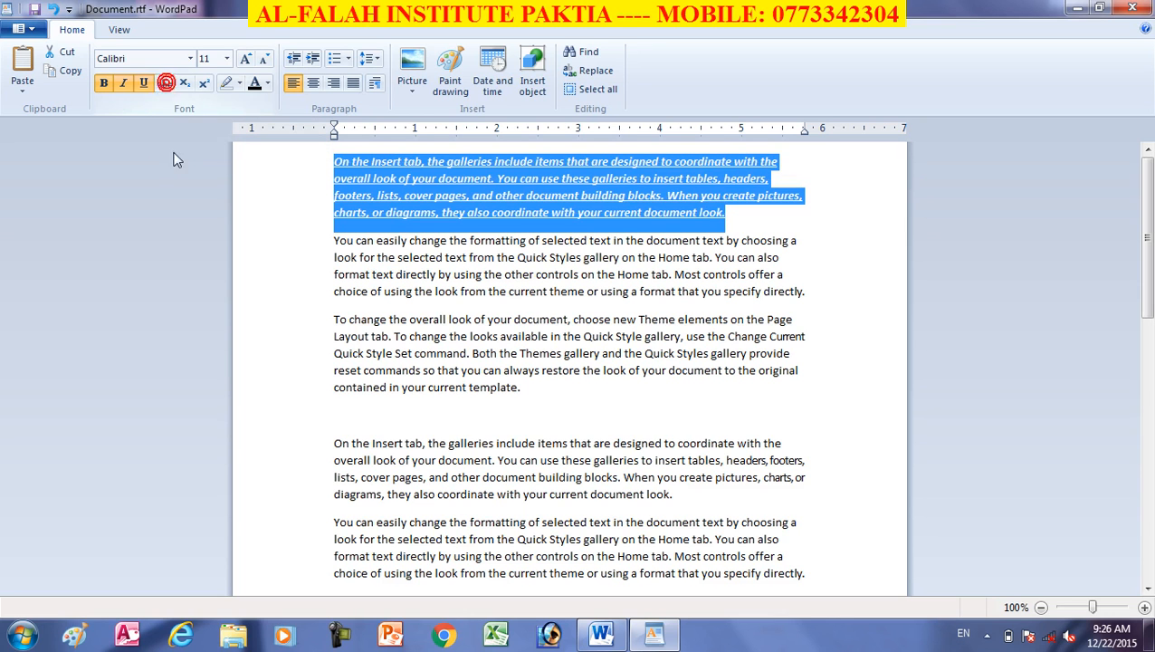
- Set the first paragraph's font to Bookman Old Style at size 16
{"action": "left_click", "coordinate": [191, 60]}
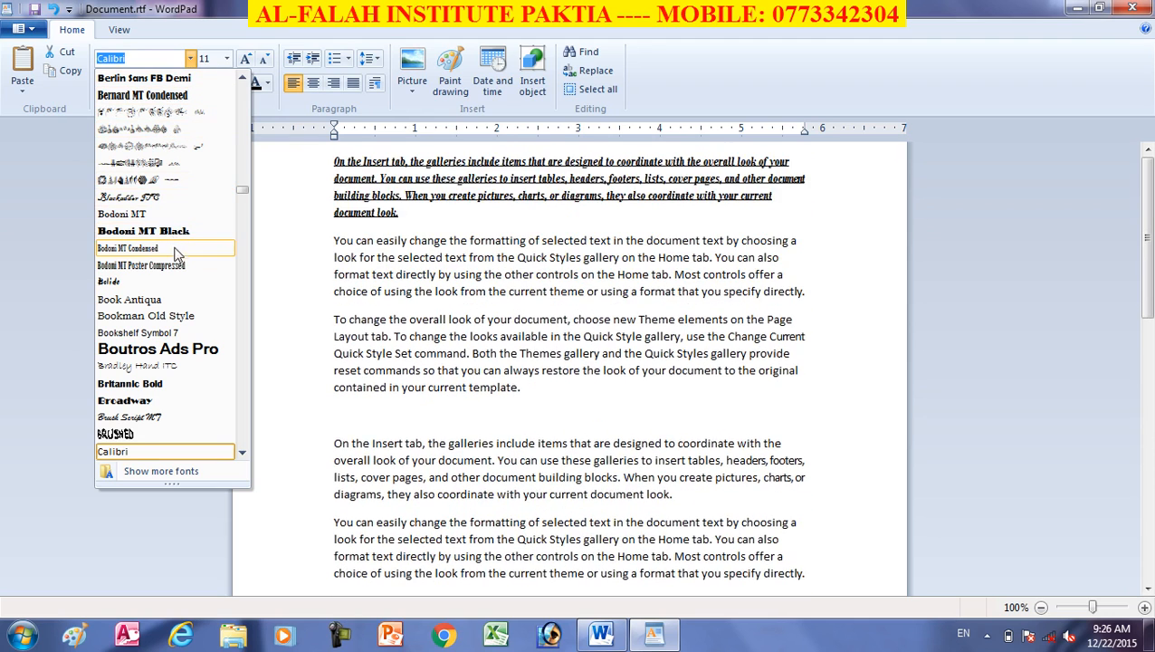
{"action": "left_click", "coordinate": [180, 317]}
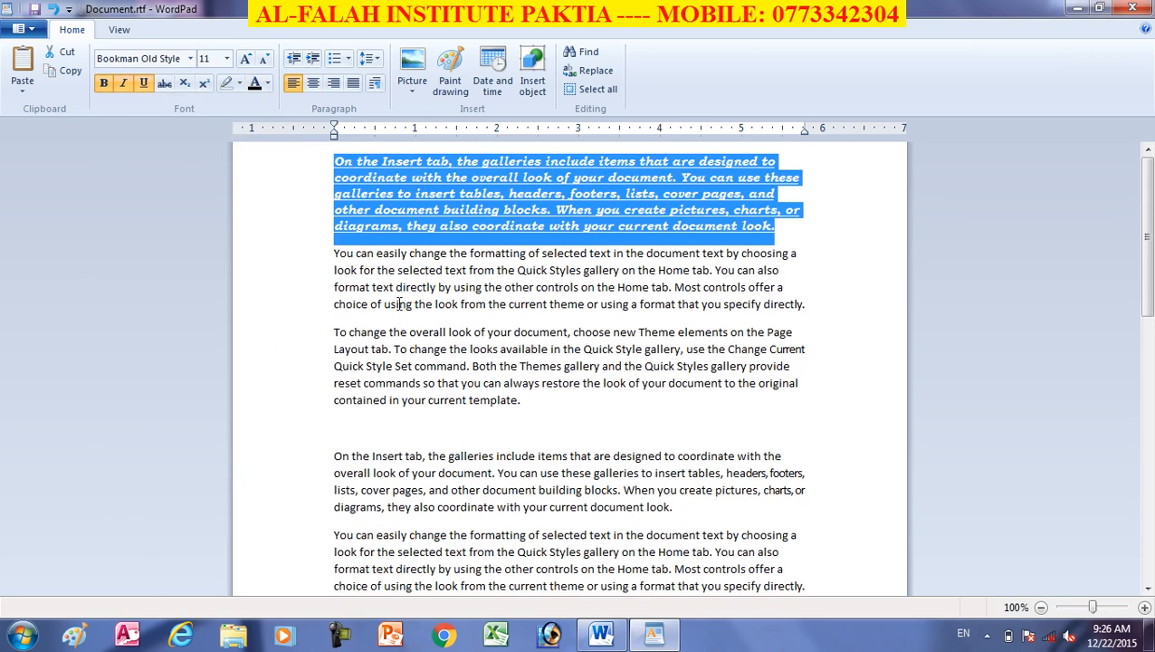
{"action": "left_click", "coordinate": [227, 58]}
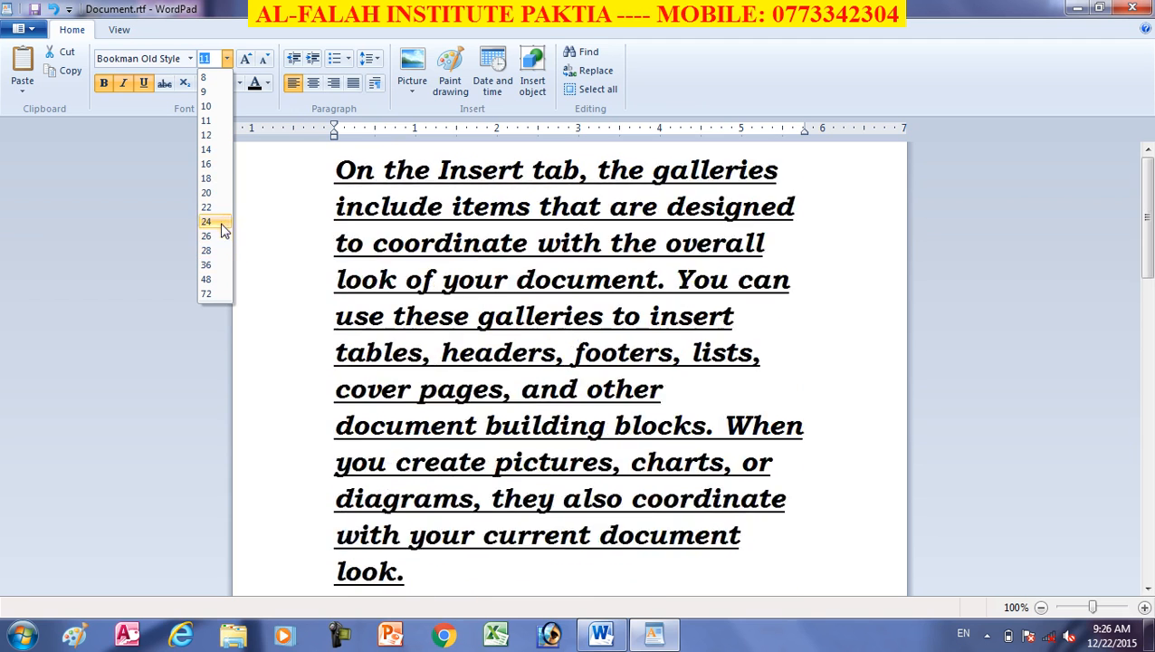
{"action": "left_click", "coordinate": [208, 165]}
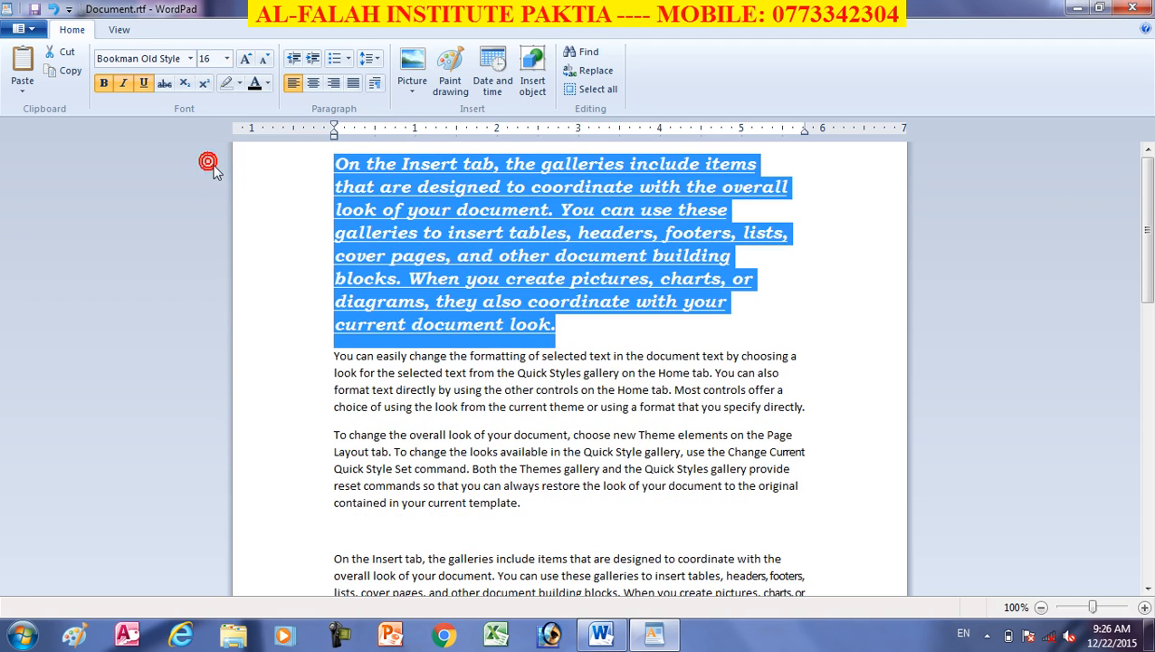
- Grow the first paragraph's font size step by step to 22 and shrink it back to 16
{"action": "left_click", "coordinate": [249, 58]}
{"action": "left_click", "coordinate": [249, 58]}
{"action": "left_click", "coordinate": [248, 58]}
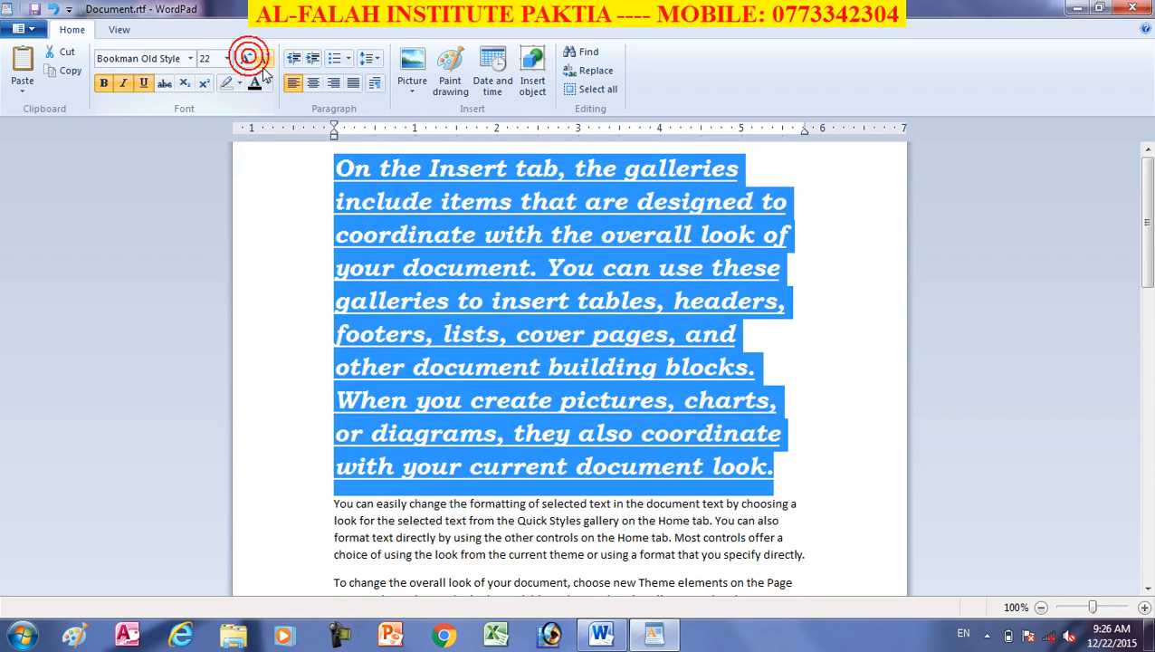
{"action": "left_click", "coordinate": [265, 59]}
{"action": "left_click", "coordinate": [265, 58]}
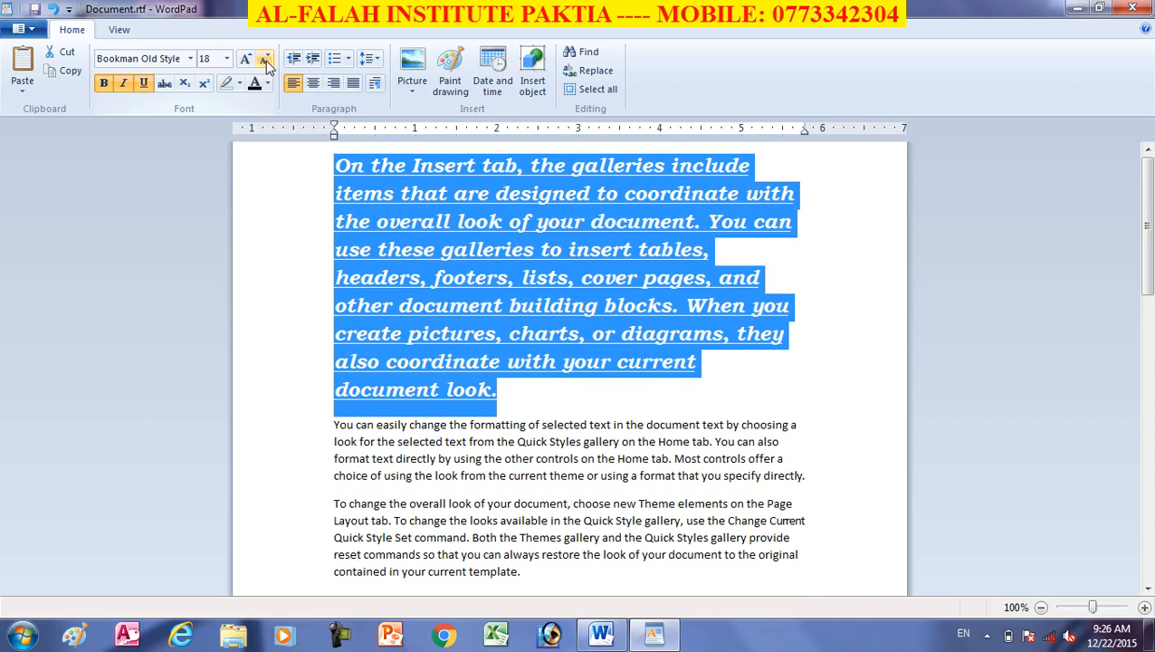
{"action": "left_click", "coordinate": [265, 59]}
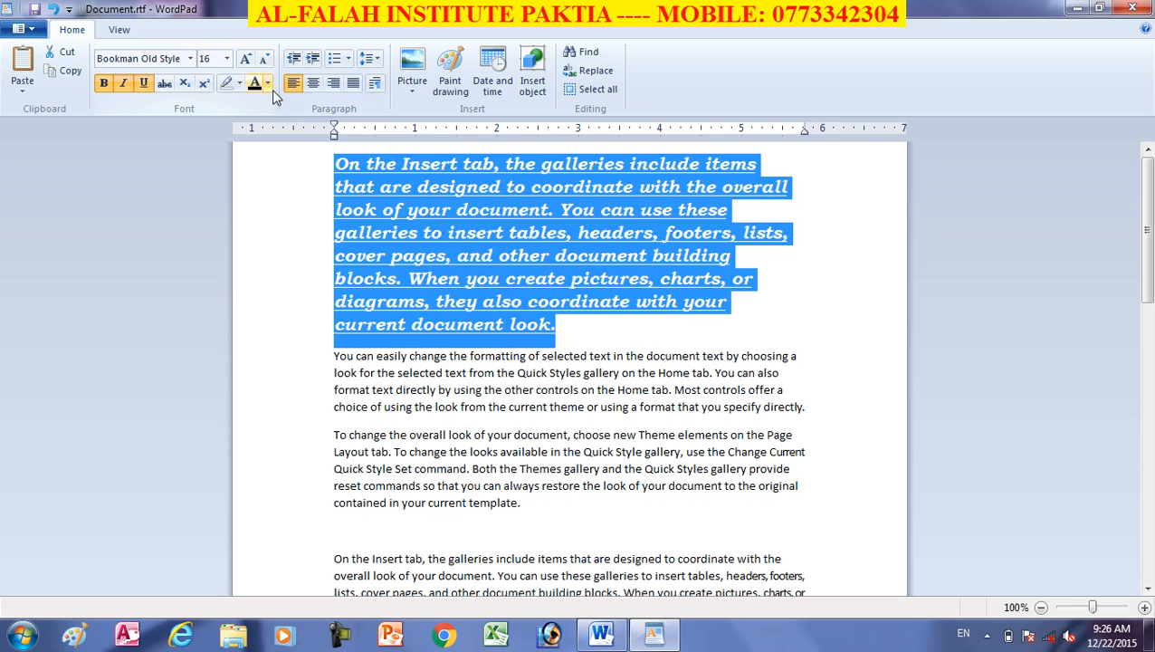
- Color the first paragraph's text green and deselect it to view the color
{"action": "left_click", "coordinate": [268, 83]}
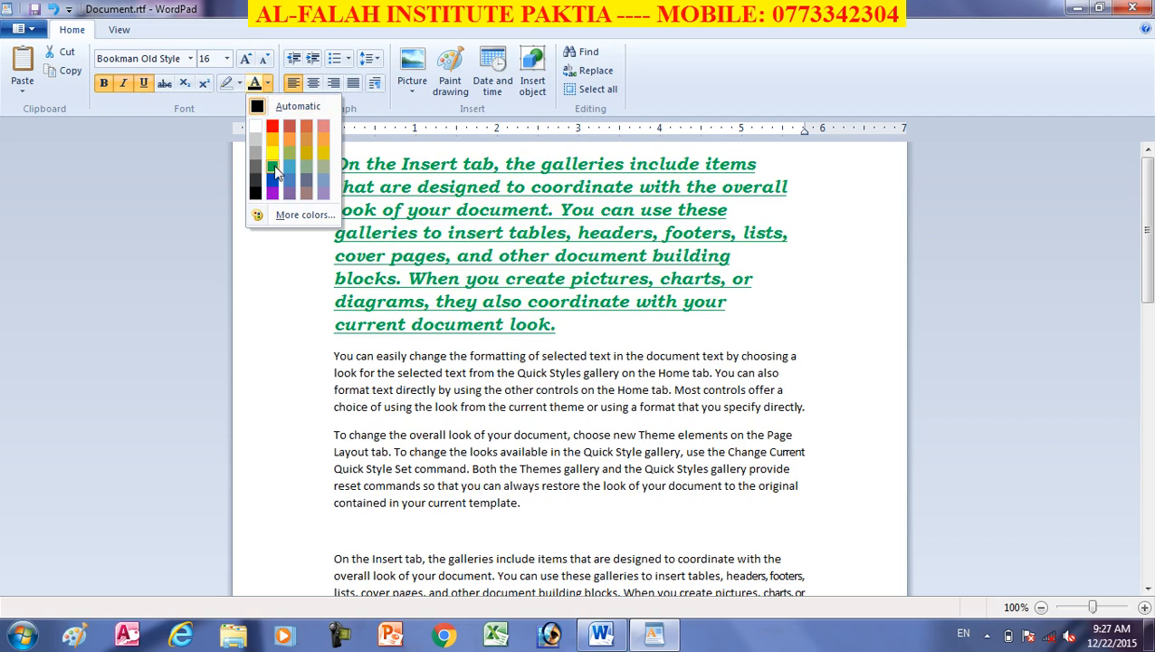
{"action": "left_click", "coordinate": [271, 166]}
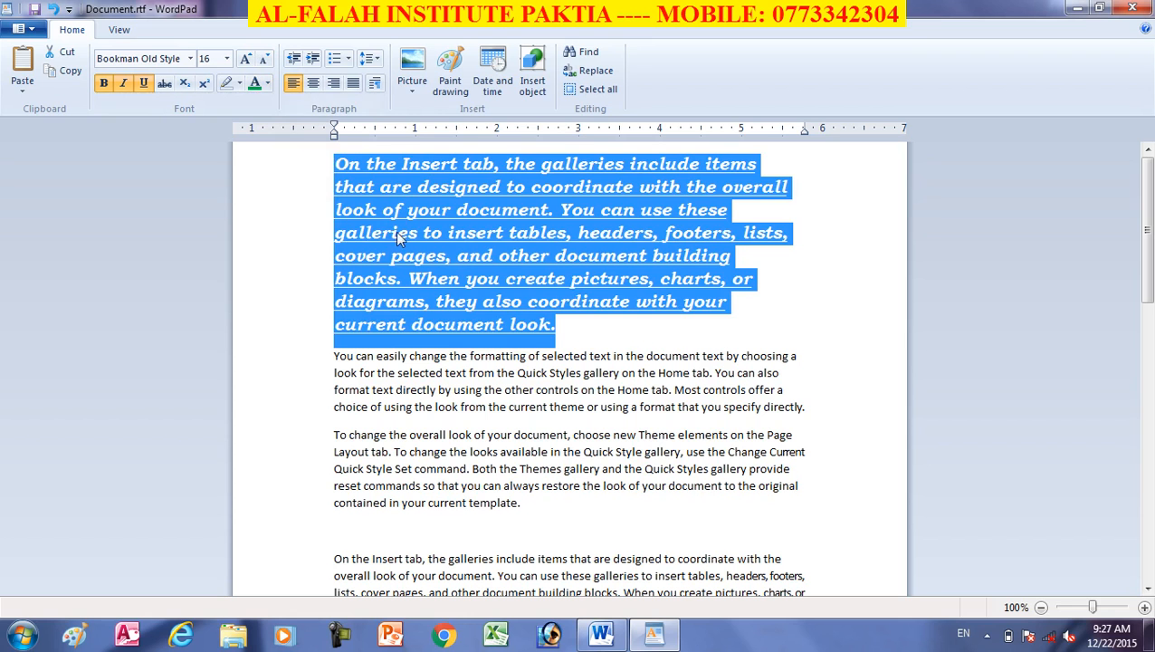
{"action": "left_click", "coordinate": [371, 208]}
- Recolor the first paragraph's text with the bright pink basic color from the extended color choices and deselect it
{"action": "left_click", "coordinate": [556, 326], "text": "shift"}
{"action": "left_click", "coordinate": [304, 164], "text": "shift"}
{"action": "left_click", "coordinate": [268, 83]}
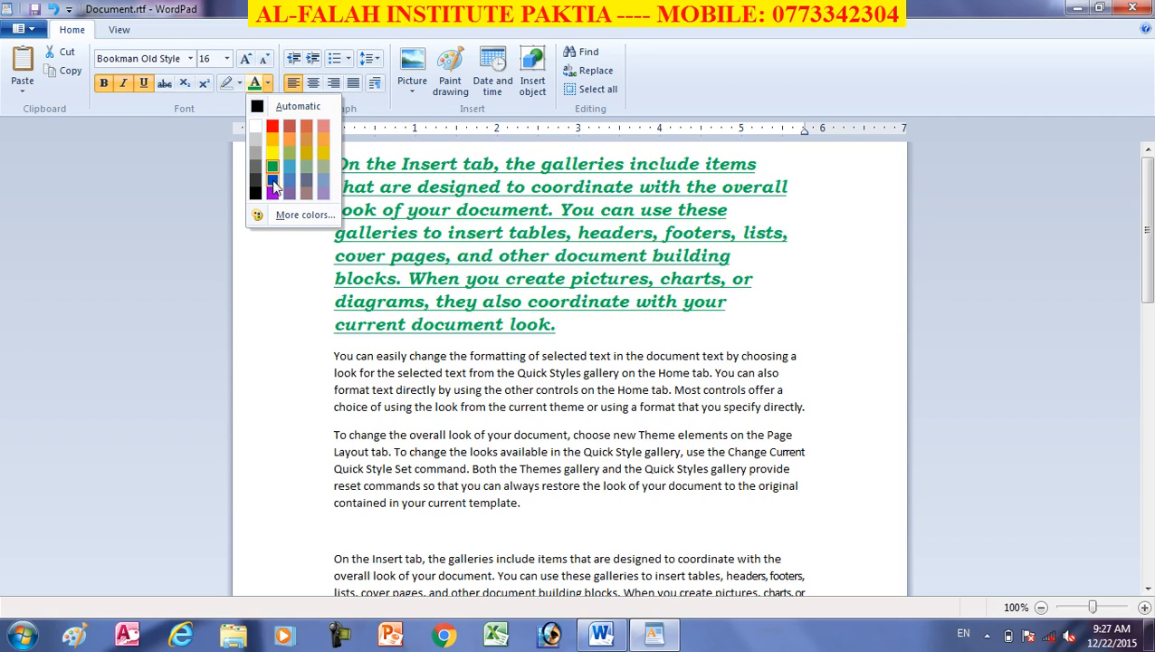
{"action": "left_click", "coordinate": [302, 217]}
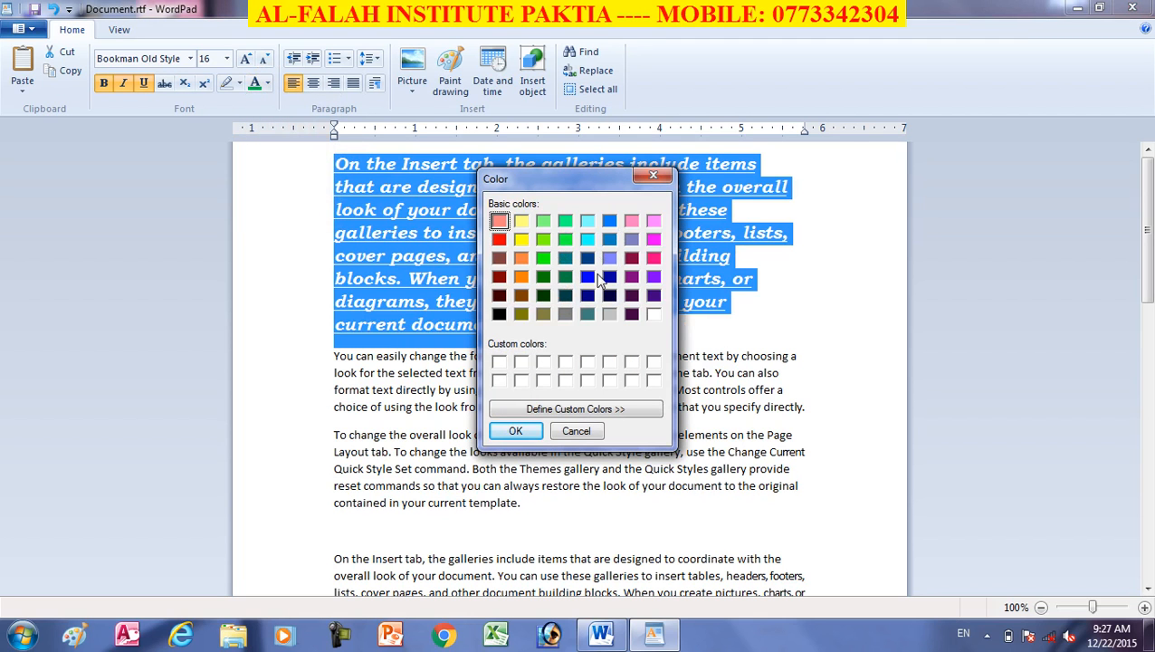
{"action": "left_click", "coordinate": [654, 258]}
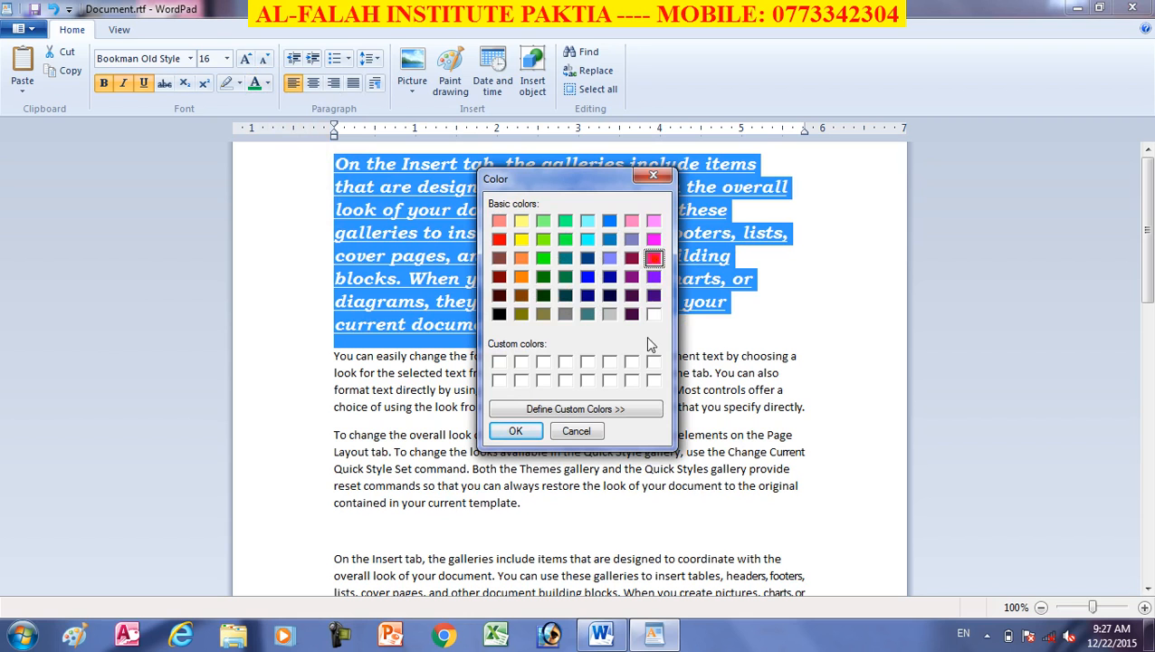
{"action": "left_click", "coordinate": [515, 431]}
{"action": "left_click", "coordinate": [509, 225]}
{"action": "left_click_drag", "start_coordinate": [581, 328], "coordinate": [243, 141]}
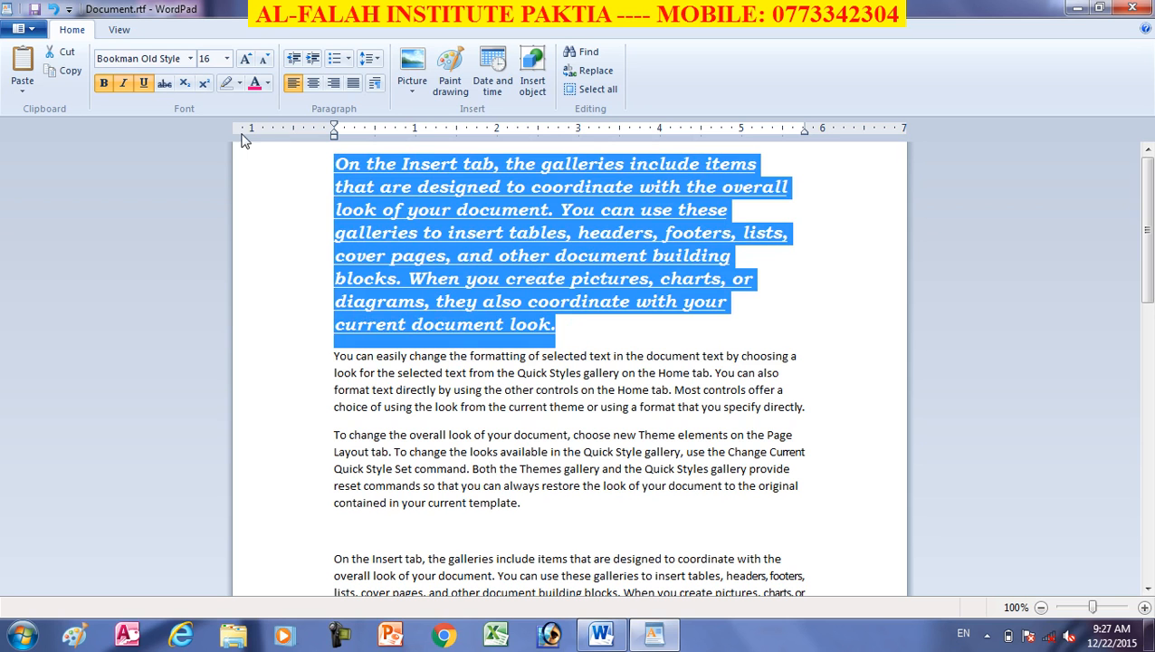
{"action": "left_click", "coordinate": [476, 406]}
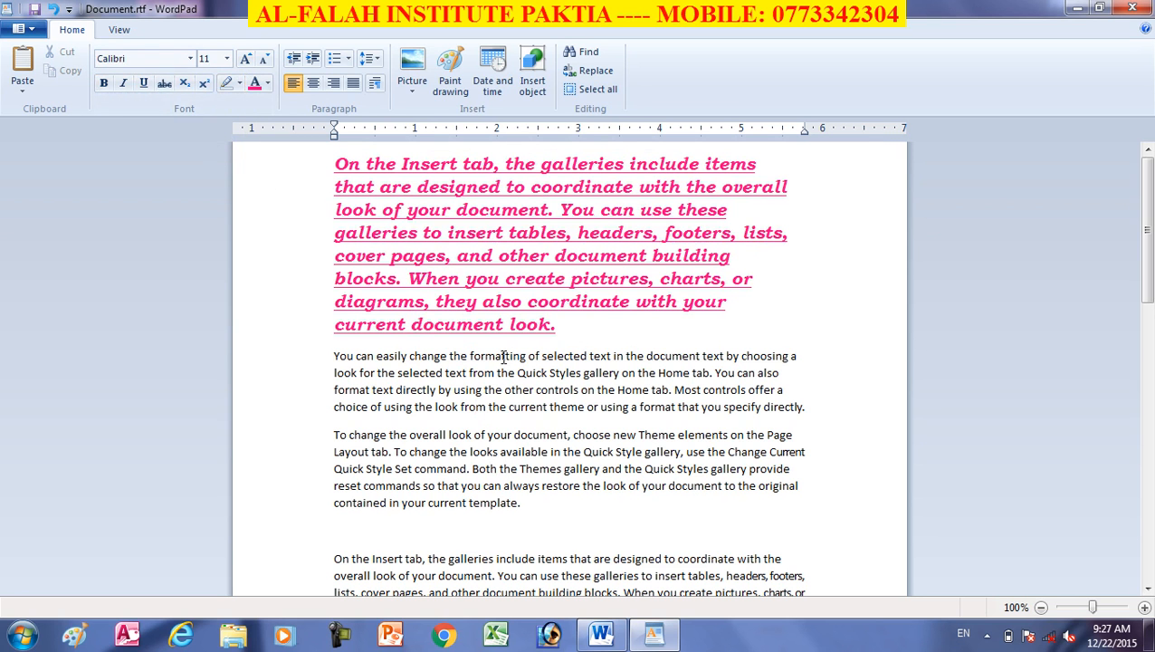
- Look over the paragraphs below the pink text and enlarge the document view to 170%
{"action": "scroll", "coordinate": [499, 357], "scroll_direction": "down", "scroll_amount": 2}
{"action": "scroll", "coordinate": [506, 355], "scroll_direction": "down", "scroll_amount": 1}
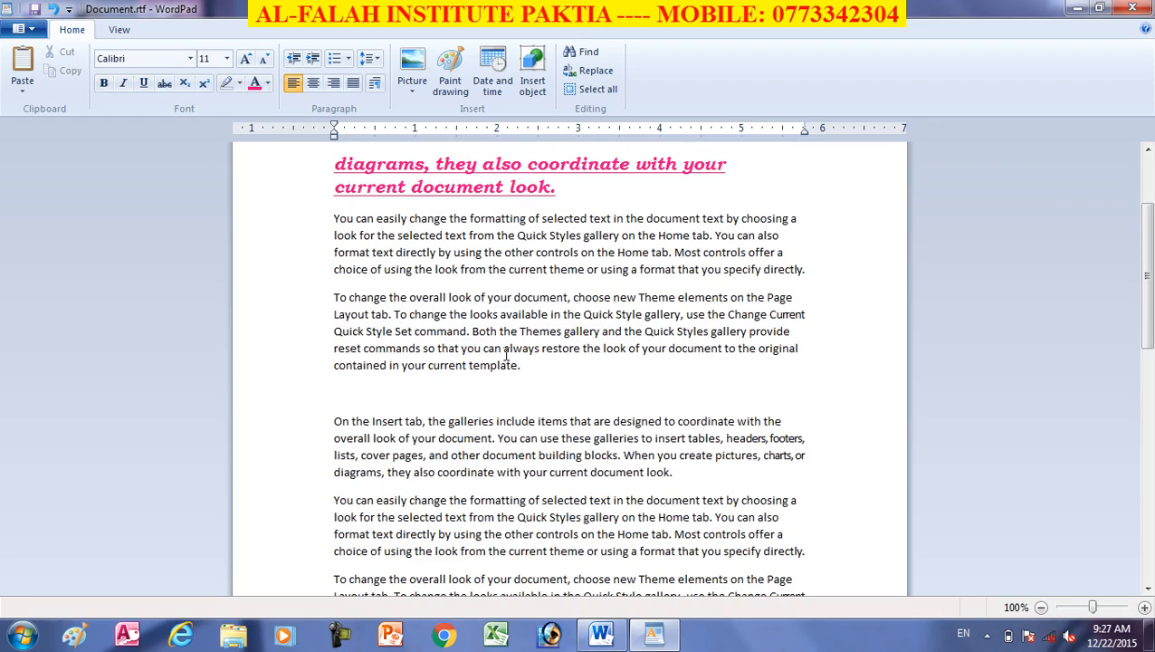
{"action": "scroll", "coordinate": [505, 355], "scroll_direction": "up", "scroll_amount": 7}
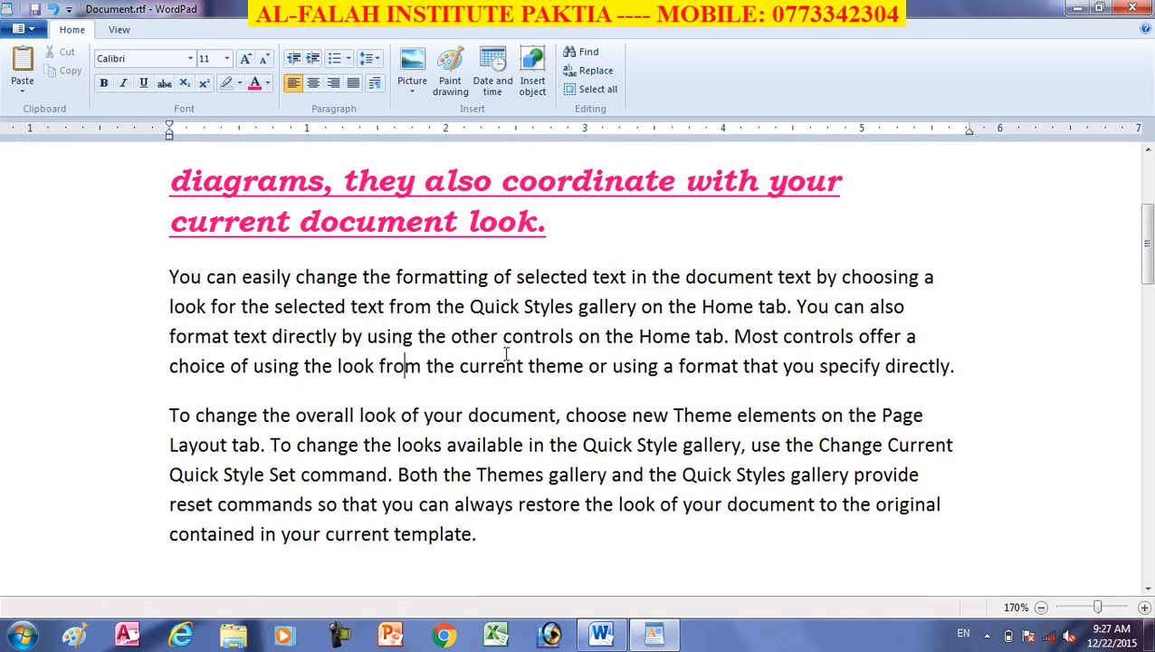
- Highlight the phrase "using the other controls on the Home tab" in yellow
{"action": "scroll", "coordinate": [507, 356], "scroll_direction": "up", "scroll_amount": 5}
{"action": "scroll", "coordinate": [506, 359], "scroll_direction": "down", "scroll_amount": 8}
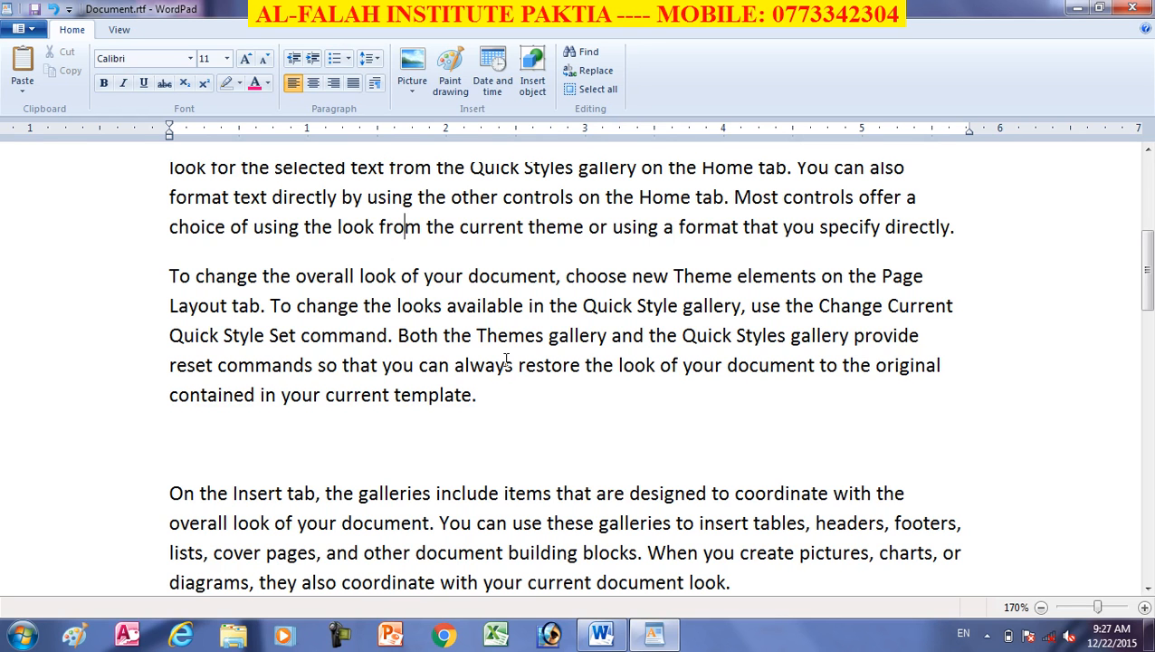
{"action": "scroll", "coordinate": [505, 362], "scroll_direction": "up", "scroll_amount": 2}
{"action": "scroll", "coordinate": [504, 363], "scroll_direction": "down", "scroll_amount": 1}
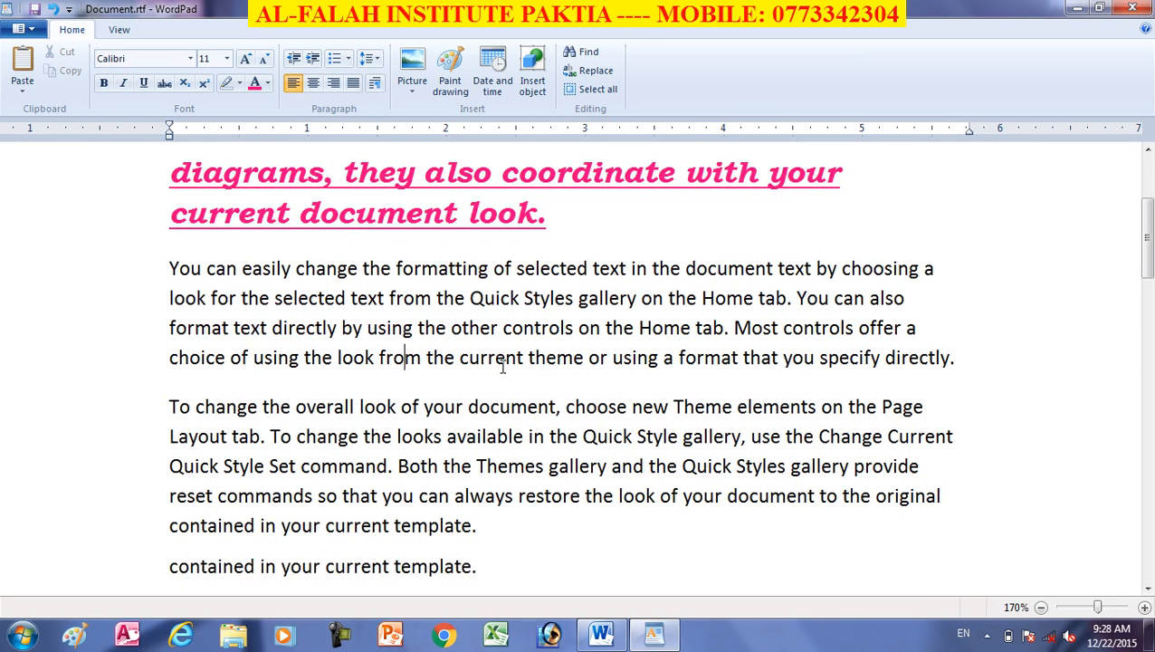
{"action": "left_click", "coordinate": [240, 83]}
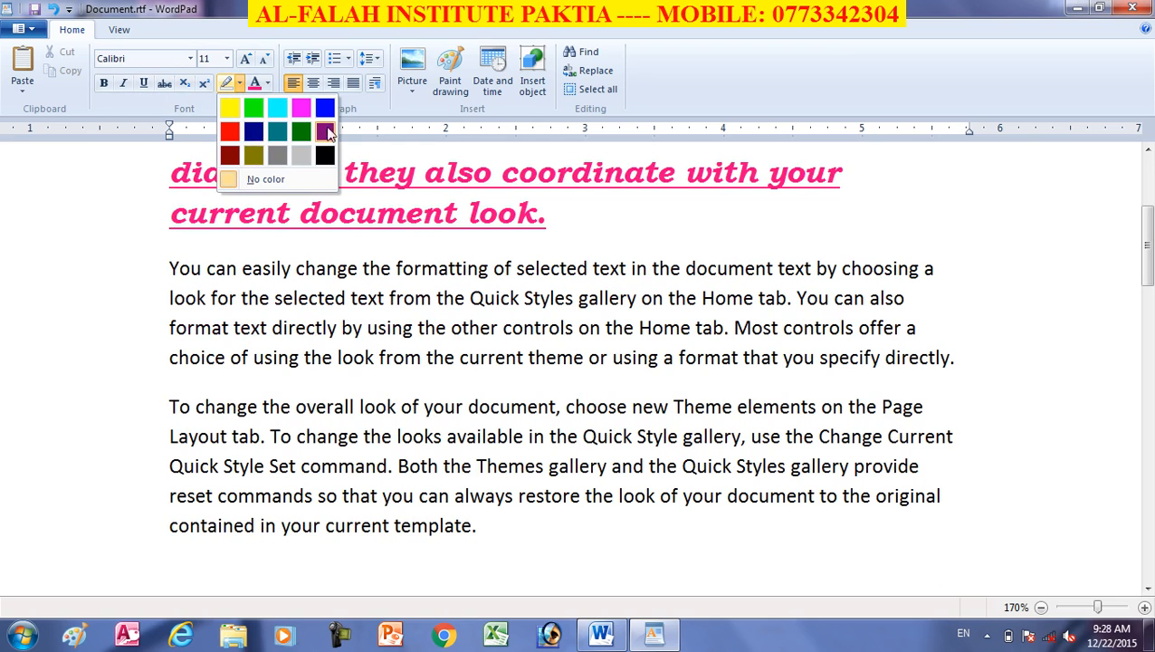
{"action": "left_click", "coordinate": [228, 109]}
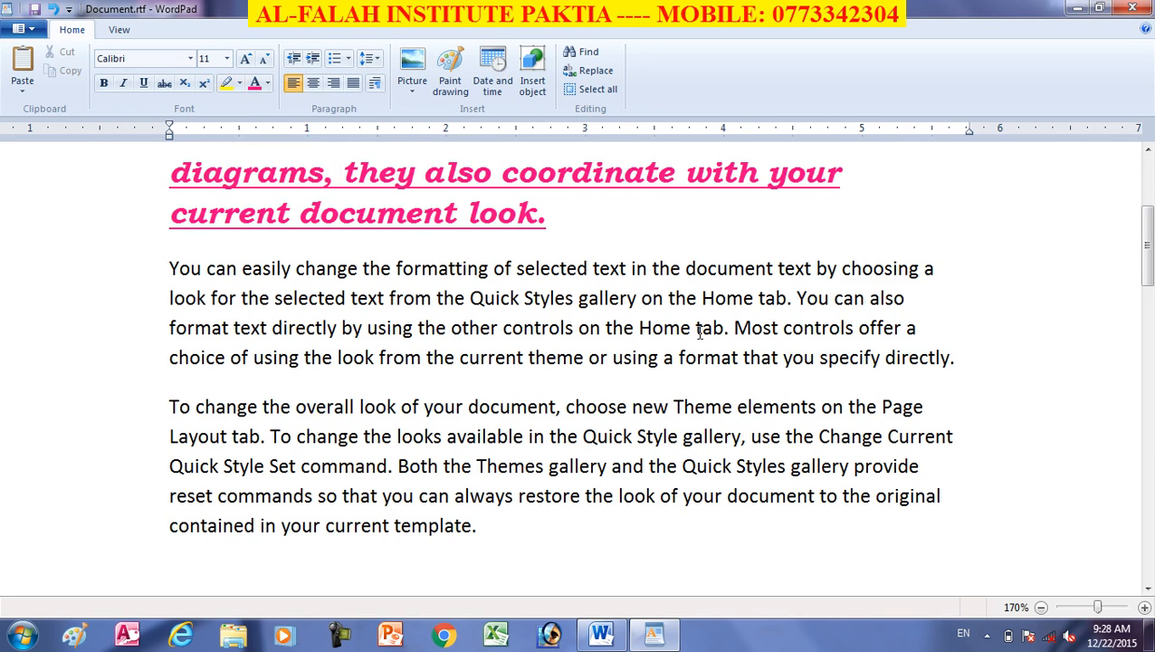
{"action": "left_click_drag", "start_coordinate": [724, 330], "coordinate": [409, 331]}
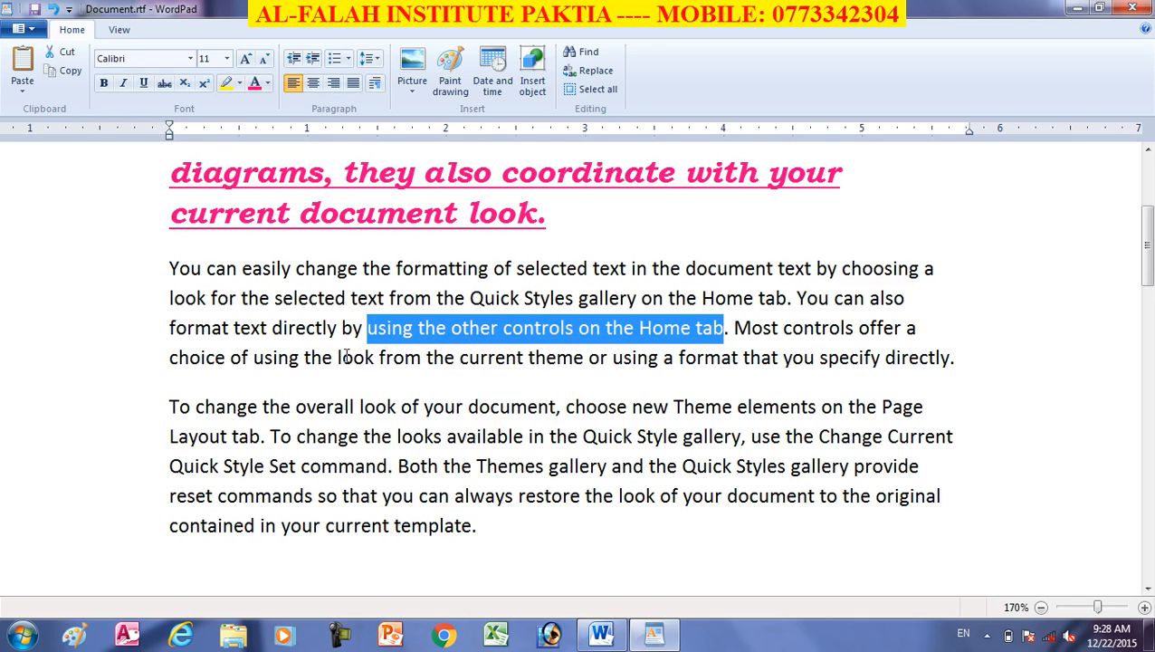
{"action": "left_click", "coordinate": [228, 83]}
- Highlight the phrases "change the looks available in the" and "document to the" in yellow
{"action": "left_click_drag", "start_coordinate": [579, 440], "coordinate": [297, 440]}
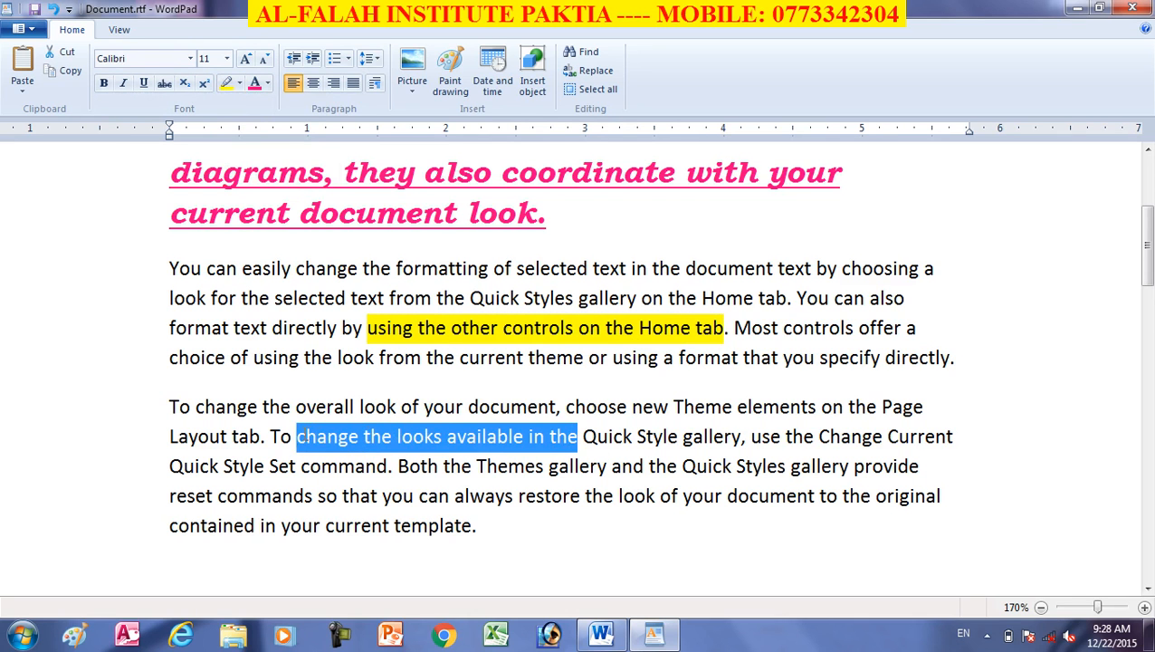
{"action": "left_click", "coordinate": [229, 83]}
{"action": "left_click_drag", "start_coordinate": [883, 498], "coordinate": [727, 497]}
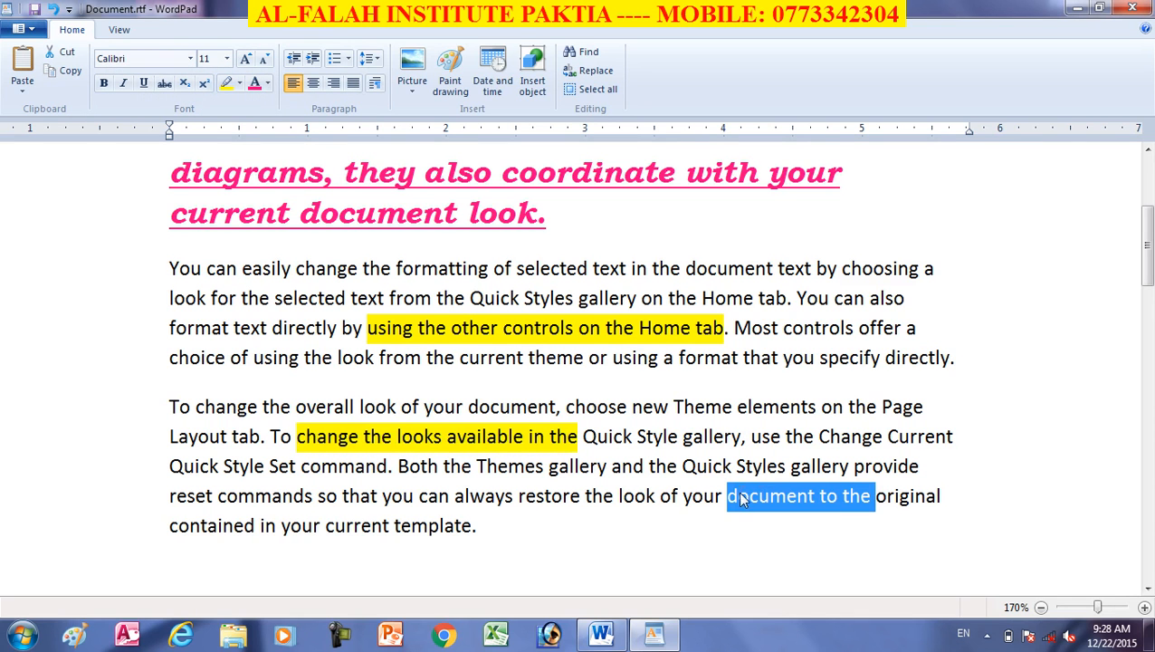
{"action": "left_click", "coordinate": [227, 86]}
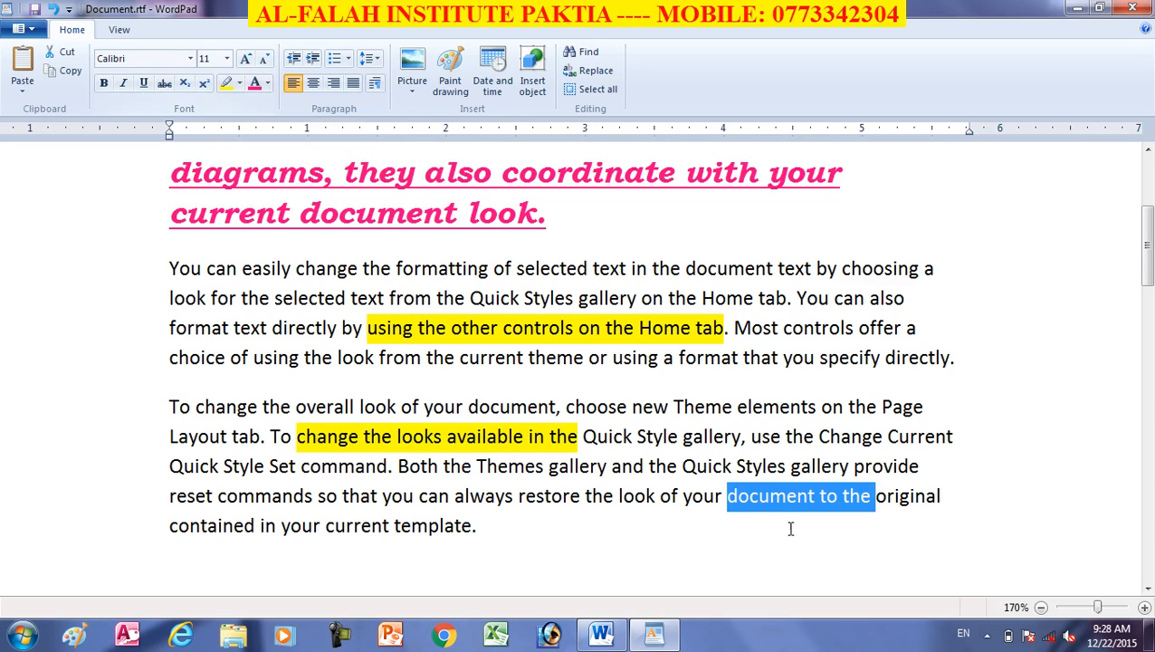
{"action": "left_click", "coordinate": [802, 414]}
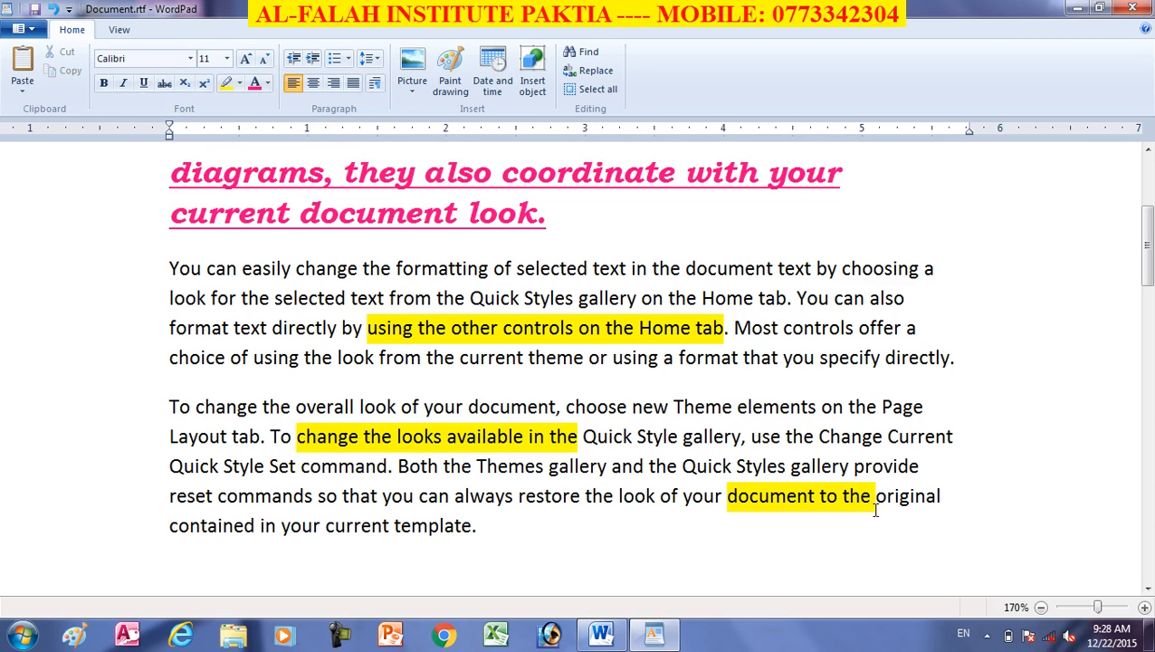
- Remove the yellow highlighting from the two paragraphs below the pink text by applying No color, and deselect them
{"action": "left_click_drag", "start_coordinate": [883, 498], "coordinate": [356, 331]}
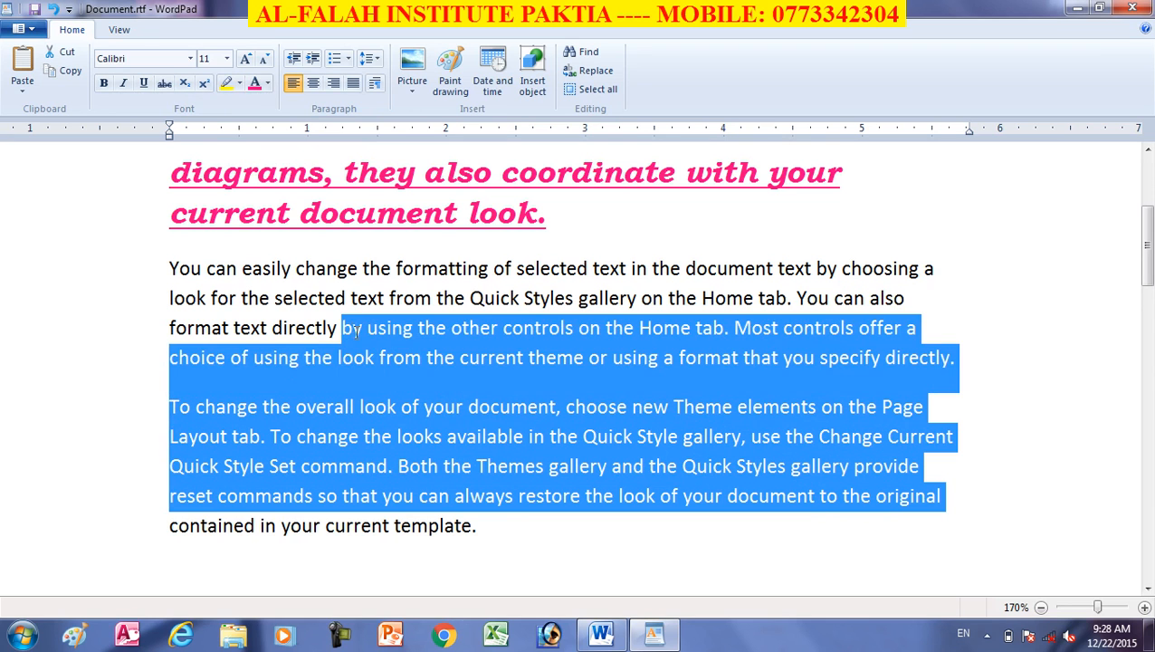
{"action": "left_click", "coordinate": [239, 84]}
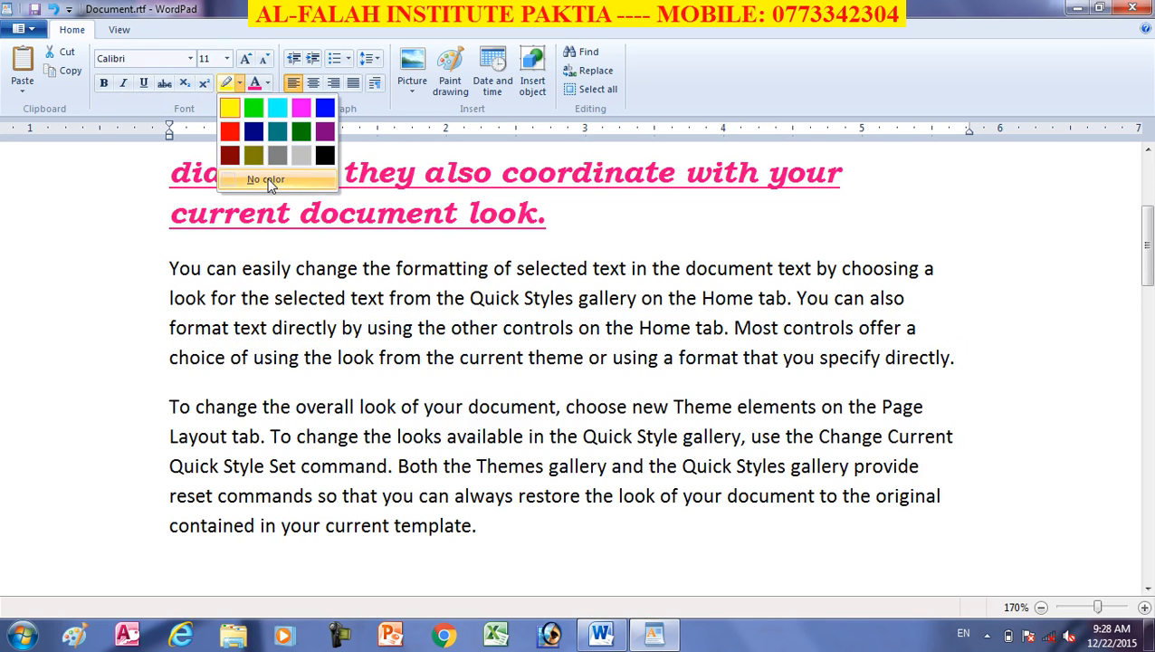
{"action": "left_click", "coordinate": [267, 179]}
{"action": "left_click", "coordinate": [560, 337]}
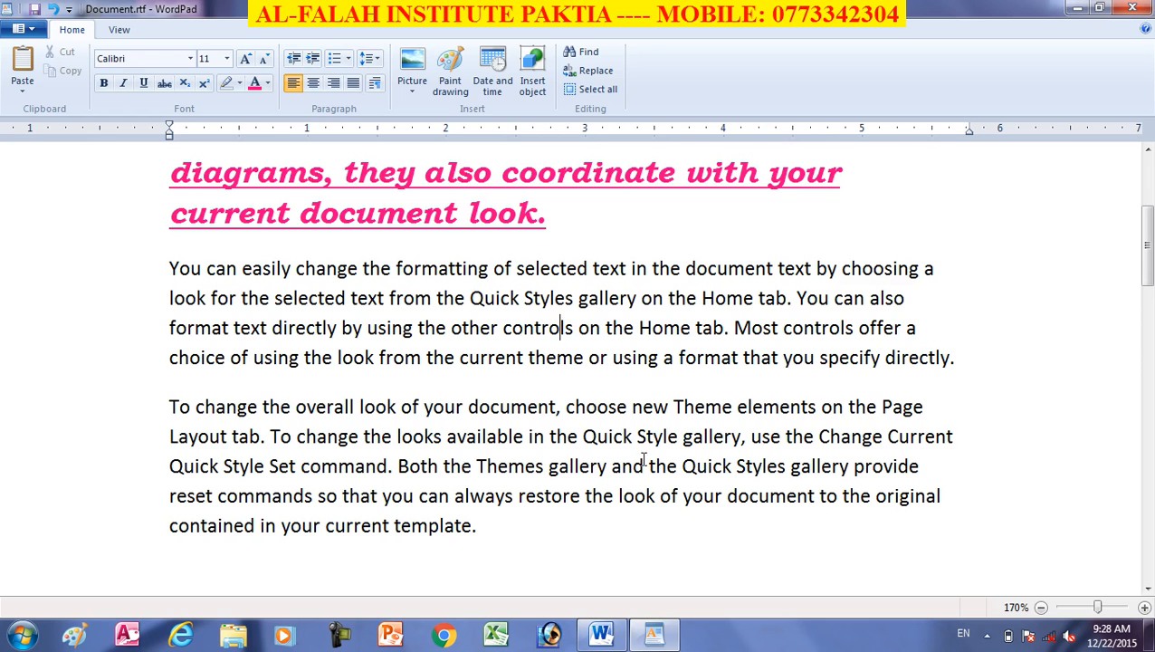
- Enter plain H2O in capitals on the blank line above the next "On the Insert tab" paragraph and delete it back to H
{"action": "scroll", "coordinate": [690, 472], "scroll_direction": "down", "scroll_amount": 1}
{"action": "scroll", "coordinate": [690, 472], "scroll_direction": "down", "scroll_amount": 3}
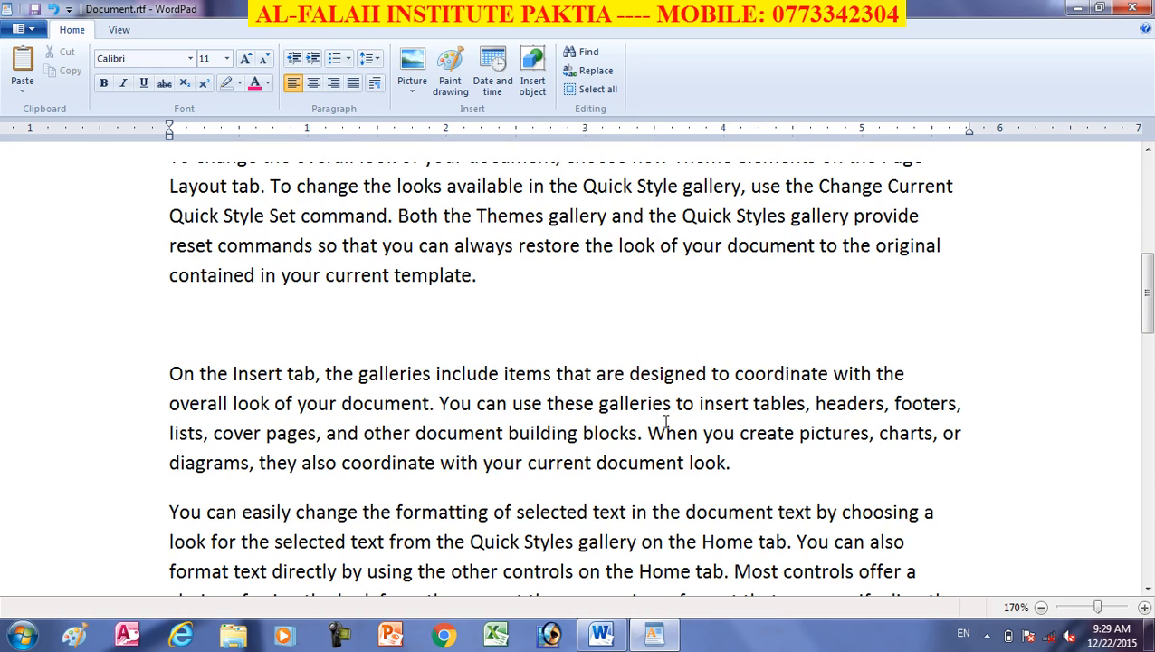
{"action": "left_click", "coordinate": [238, 321]}
{"action": "key", "text": "Caps_Lock"}
{"action": "type", "text": "H2O"}
{"action": "key", "text": "BackSpace"}
{"action": "key", "text": "BackSpace"}
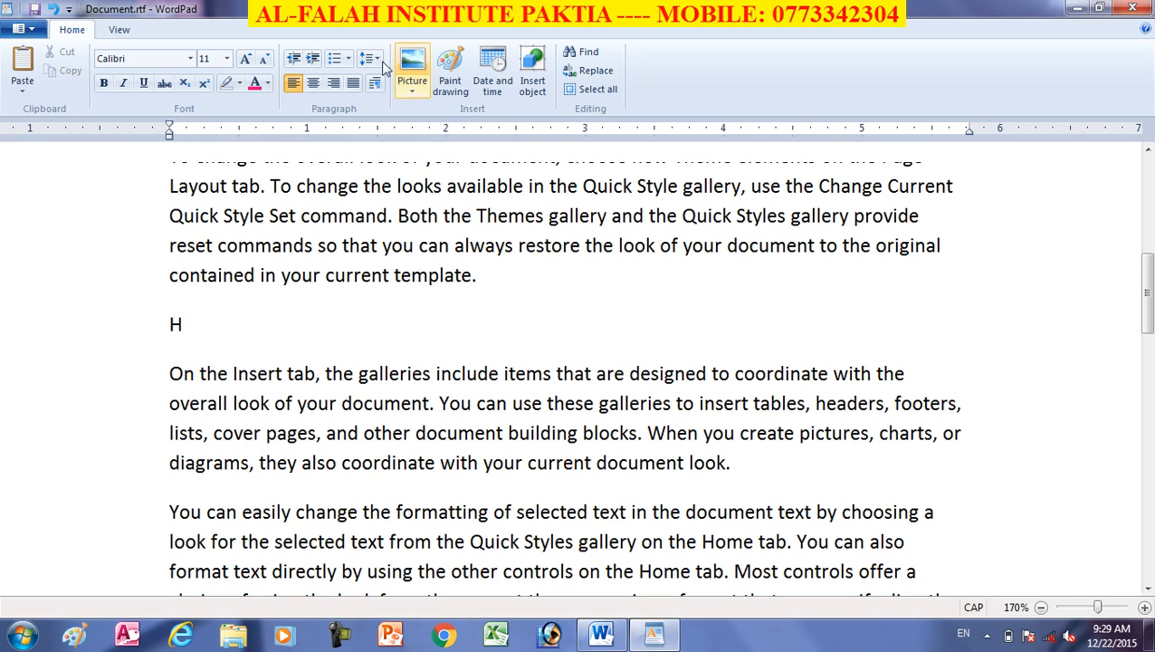
- Add 23DSF as subscript after the H, trim it to 2, and finish H₂O with a normal O and a new line
{"action": "left_click", "coordinate": [184, 82]}
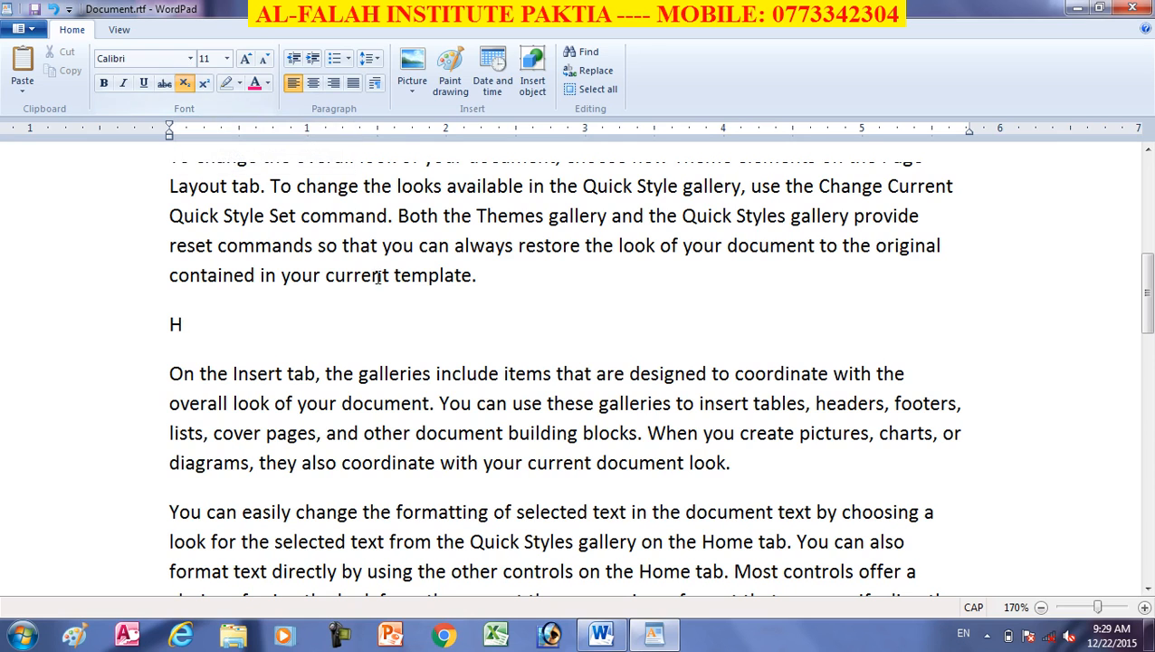
{"action": "type", "text": "23DSF"}
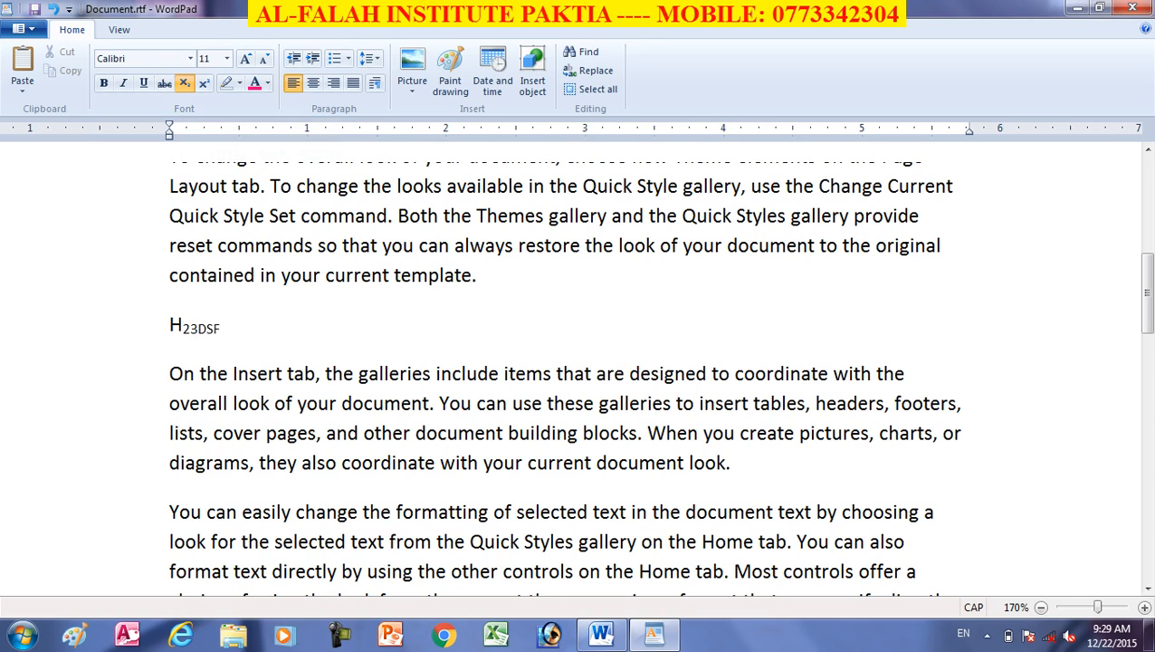
{"action": "key", "text": "BackSpace"}
{"action": "key", "text": "BackSpace"}
{"action": "key", "text": "BackSpace"}
{"action": "key", "text": "BackSpace"}
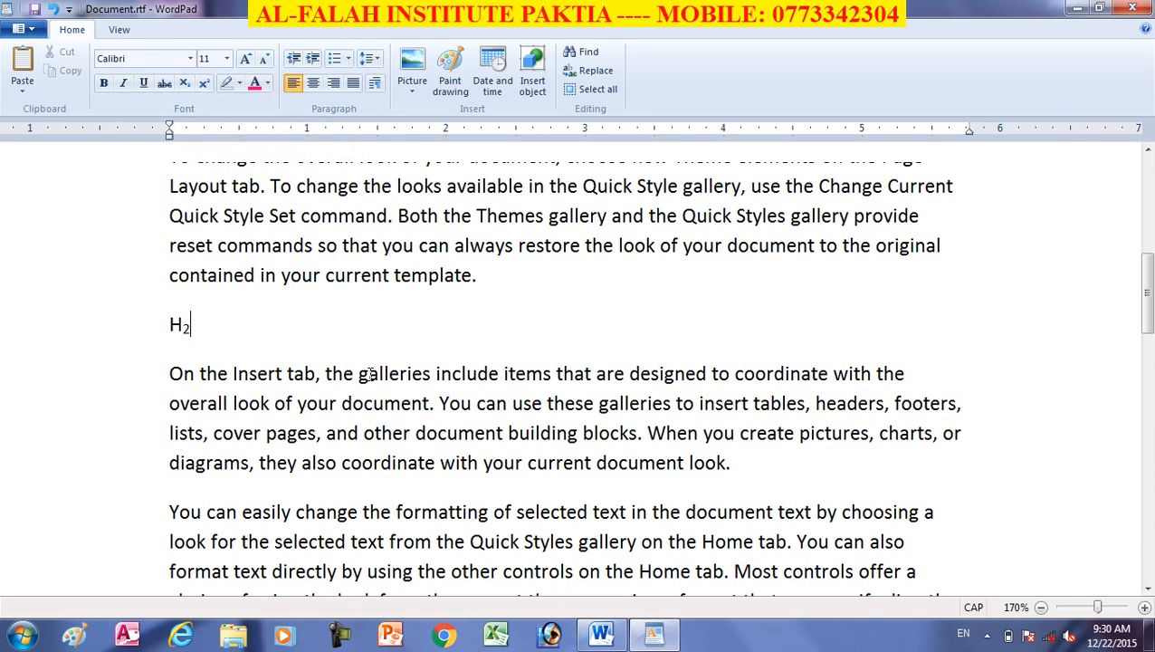
{"action": "type", "text": "O"}
{"action": "key", "text": "Return"}
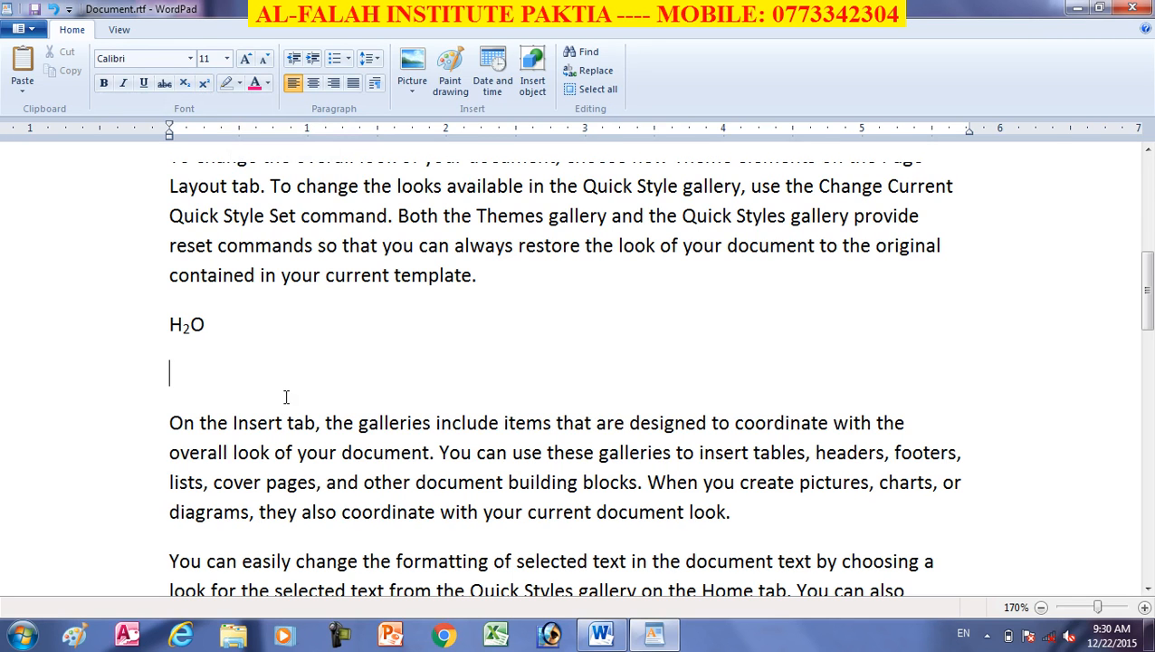
- Write x with the superscript 23rfghj on the line below H₂O and trim the superscript to 2
{"action": "type", "text": "x"}
{"action": "left_click", "coordinate": [205, 84]}
{"action": "type", "text": "23rfghj"}
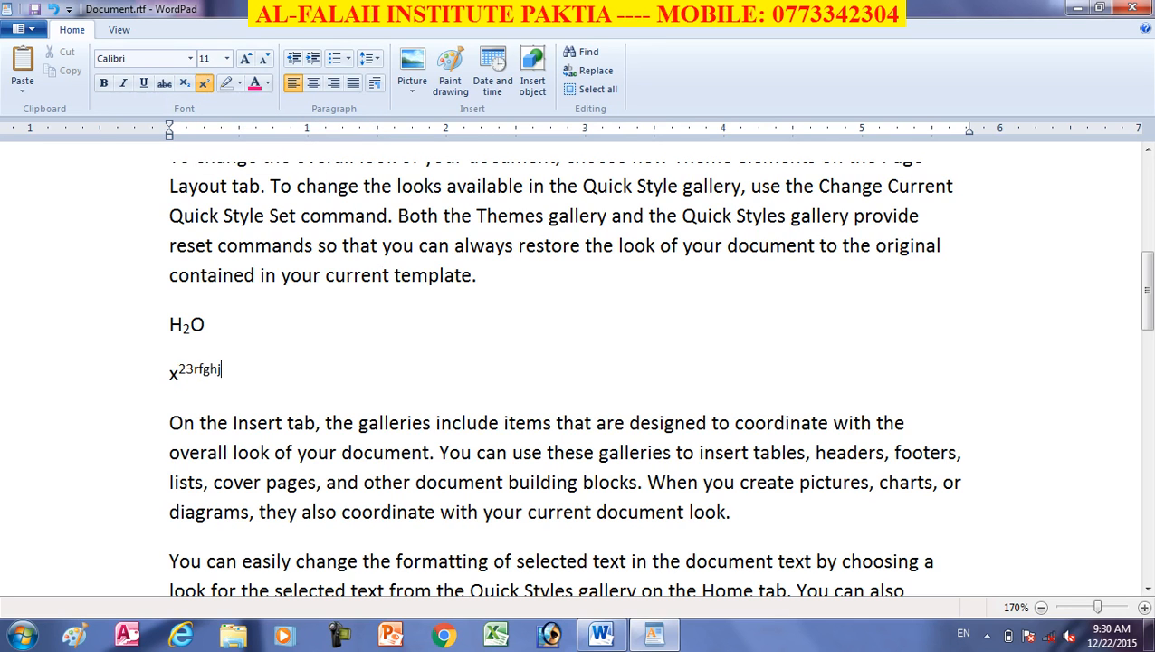
{"action": "key", "text": "BackSpace"}
{"action": "key", "text": "BackSpace"}
{"action": "key", "text": "BackSpace"}
{"action": "key", "text": "BackSpace"}
{"action": "key", "text": "BackSpace"}
- Turn off superscript and add the normal text "sdfsdf sdf sdf sdf" after x²
{"action": "left_click", "coordinate": [204, 83]}
{"action": "type", "text": "sdf"}
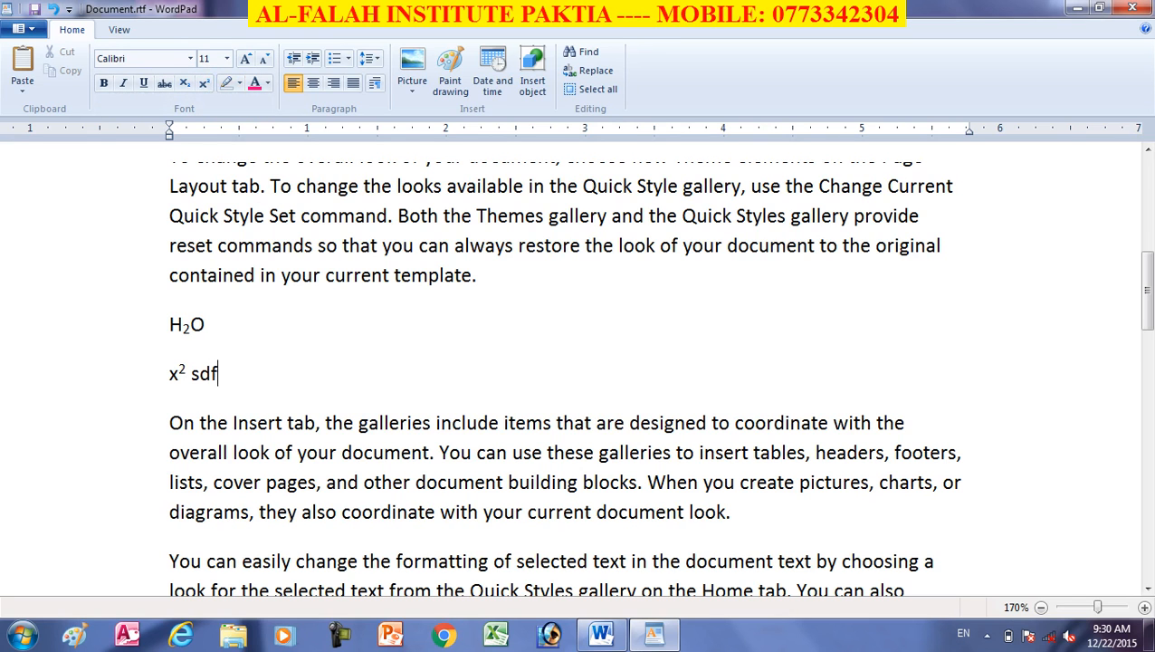
{"action": "type", "text": "sdf sdf sdf sdf"}
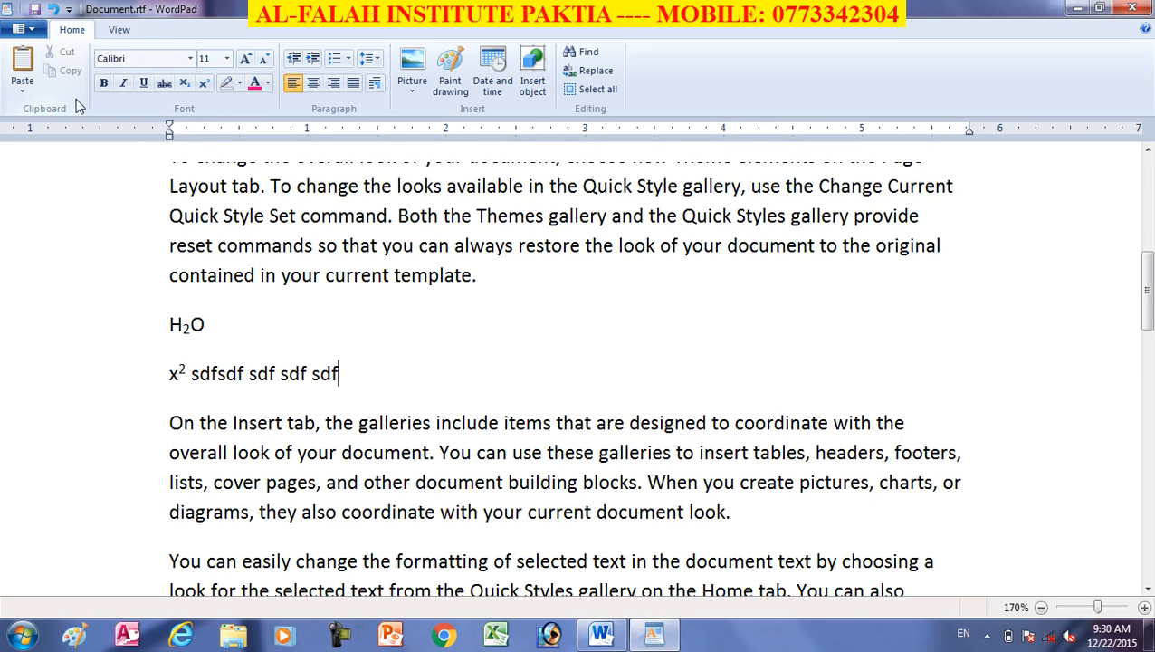
{"action": "left_click", "coordinate": [363, 307]}
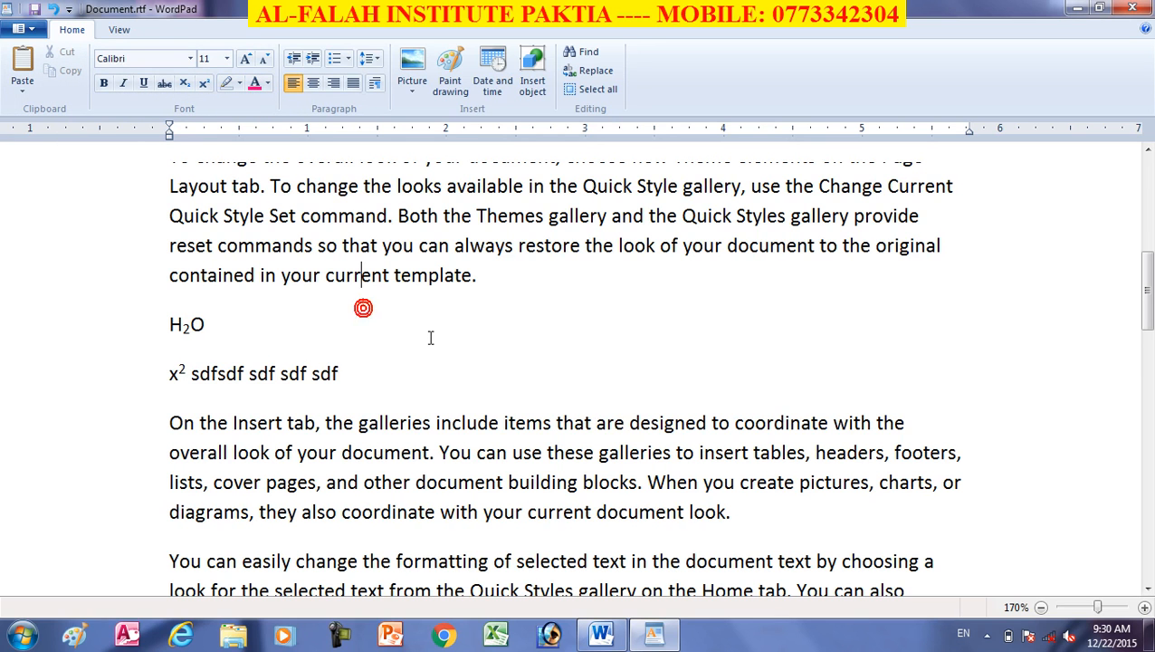
- Cut the whole pink first paragraph out of the document
{"action": "scroll", "coordinate": [434, 358], "scroll_direction": "up", "scroll_amount": 5}
{"action": "scroll", "coordinate": [433, 358], "scroll_direction": "up", "scroll_amount": 1}
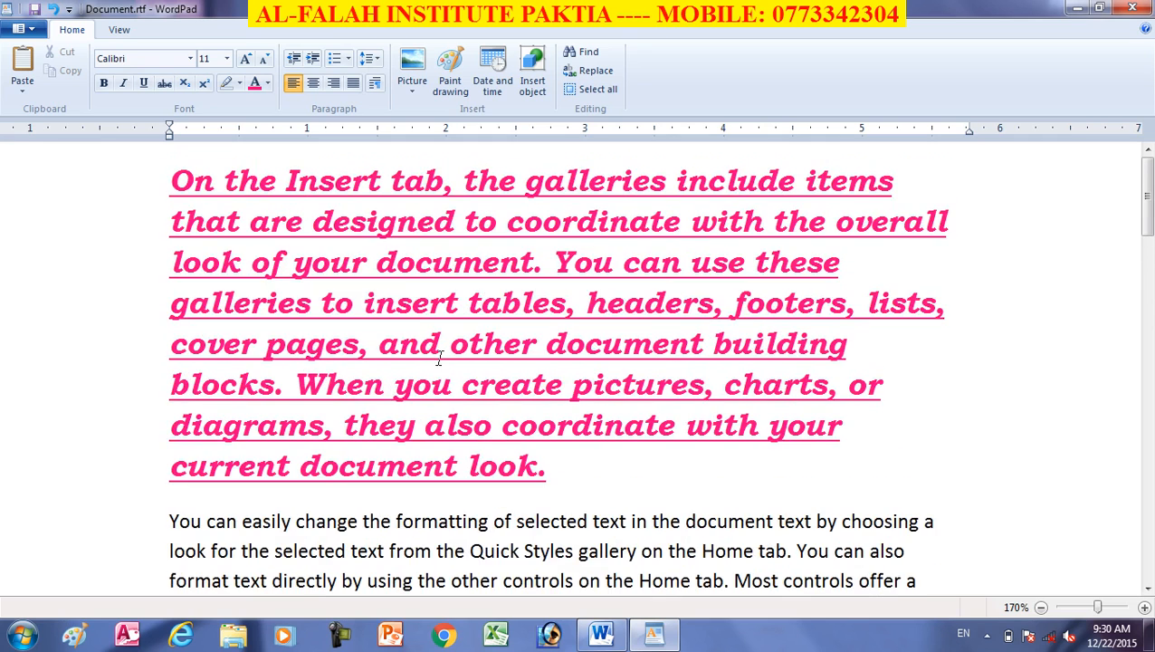
{"action": "scroll", "coordinate": [433, 358], "scroll_direction": "down", "scroll_amount": 4}
{"action": "scroll", "coordinate": [441, 358], "scroll_direction": "down", "scroll_amount": 3}
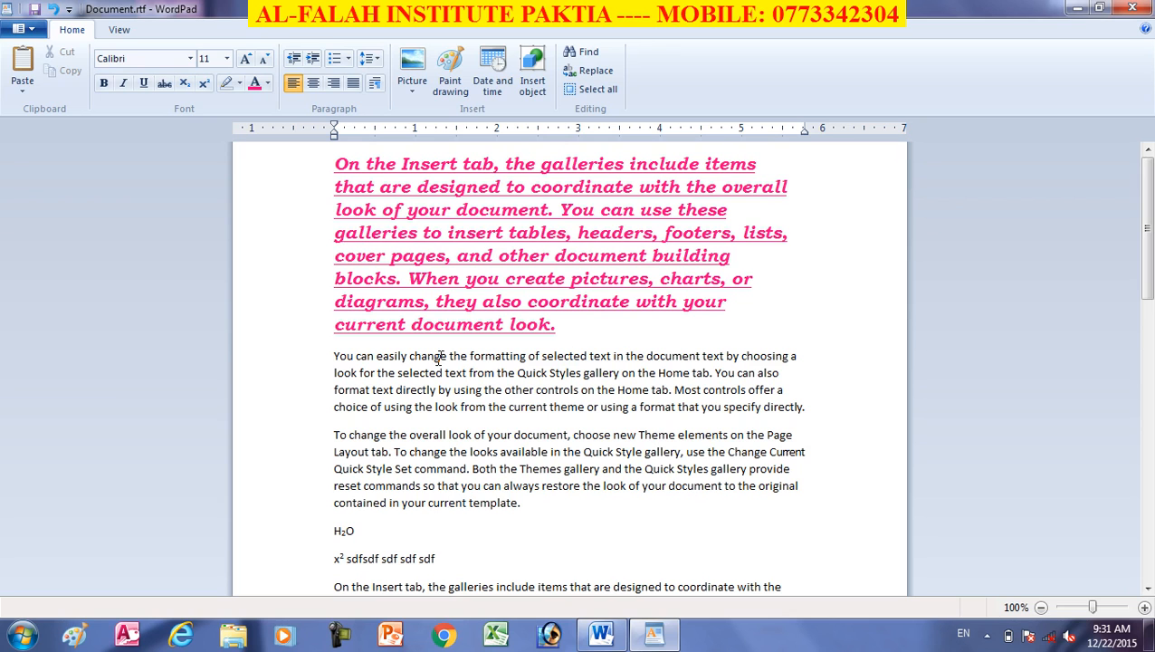
{"action": "left_click", "coordinate": [67, 53]}
{"action": "left_click", "coordinate": [71, 71]}
{"action": "left_click_drag", "start_coordinate": [565, 328], "coordinate": [326, 167]}
{"action": "key", "text": "ctrl+c"}
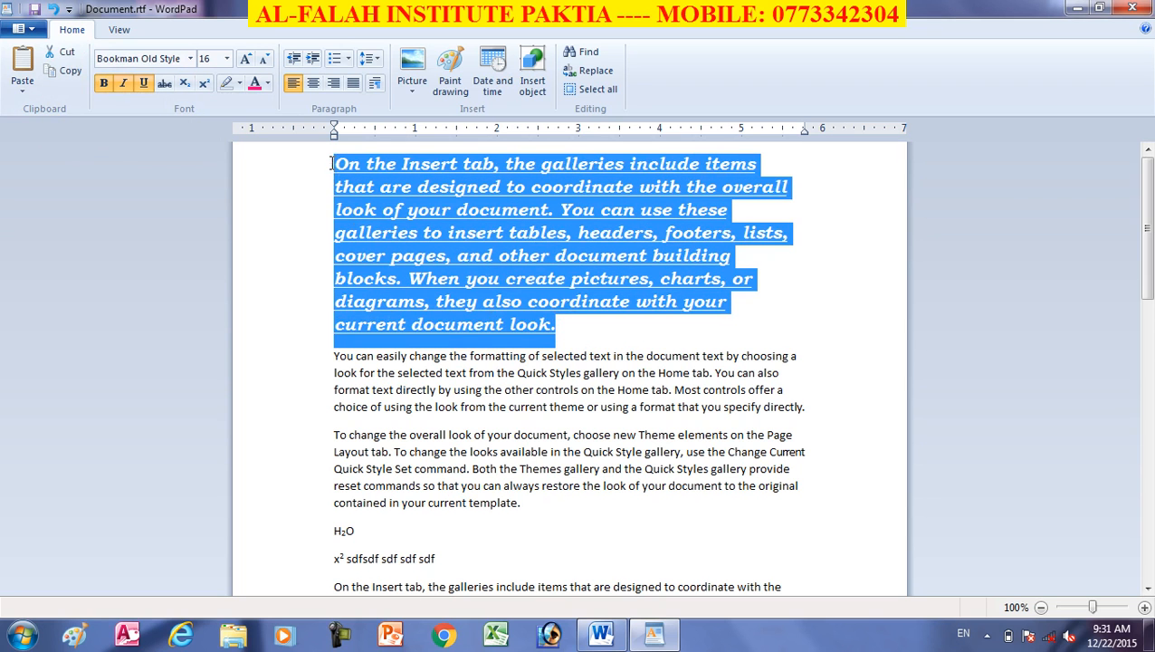
{"action": "left_click", "coordinate": [65, 52]}
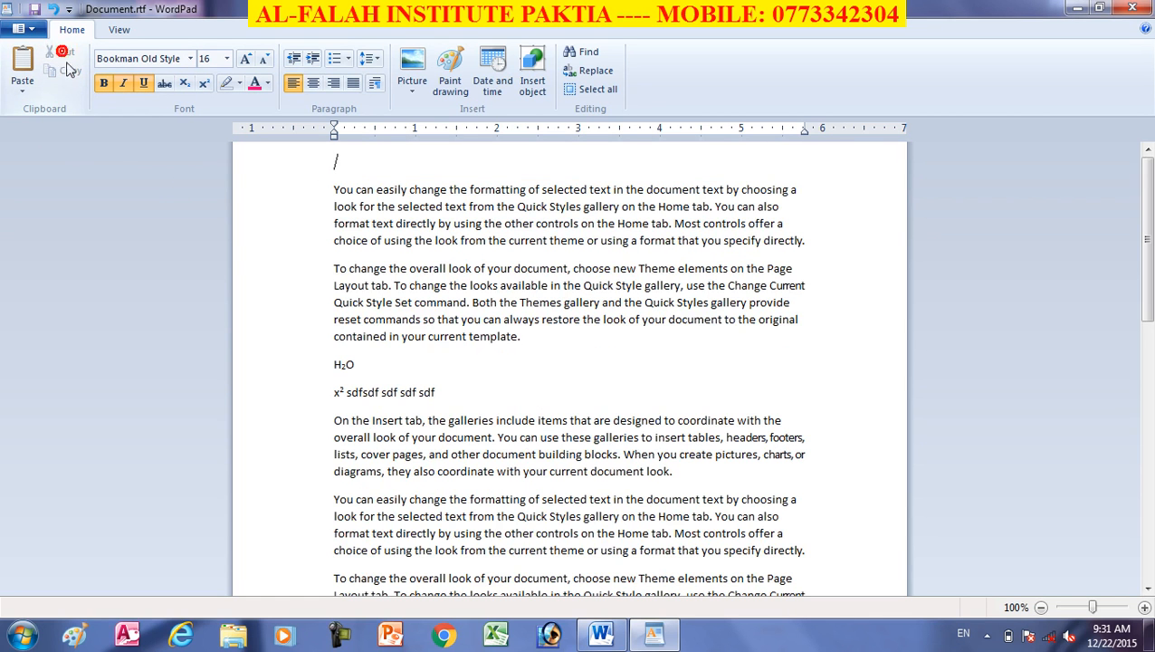
- Paste the cut pink paragraph on a new line directly below H₂O
{"action": "left_click", "coordinate": [376, 364]}
{"action": "key", "text": "Return"}
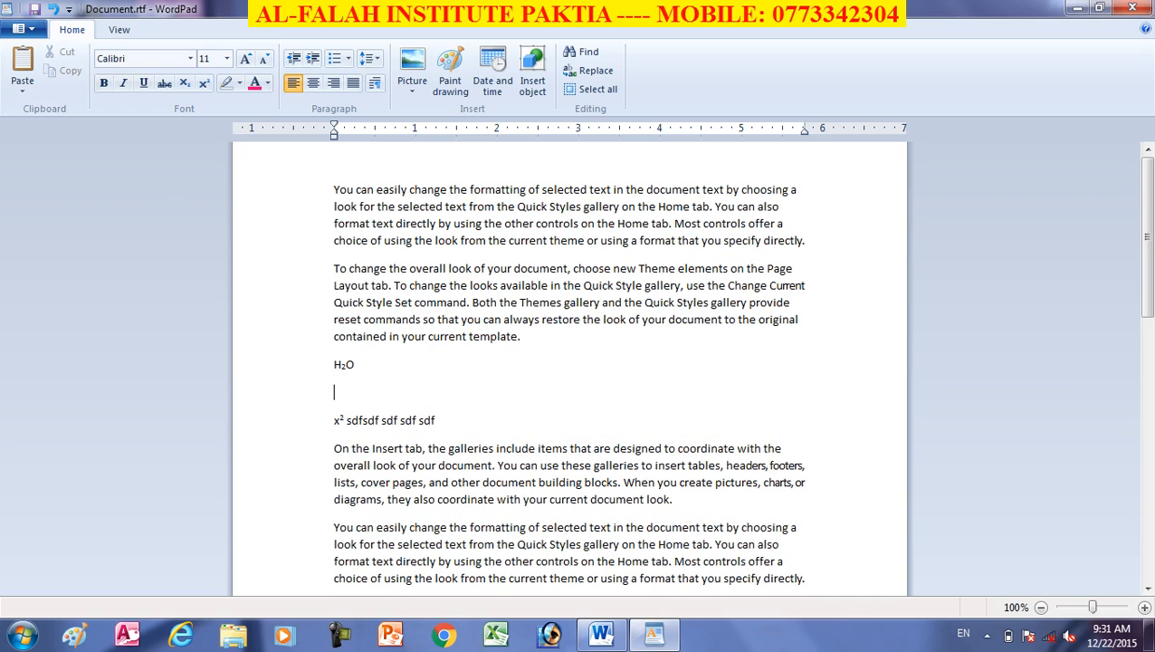
{"action": "left_click", "coordinate": [23, 62]}
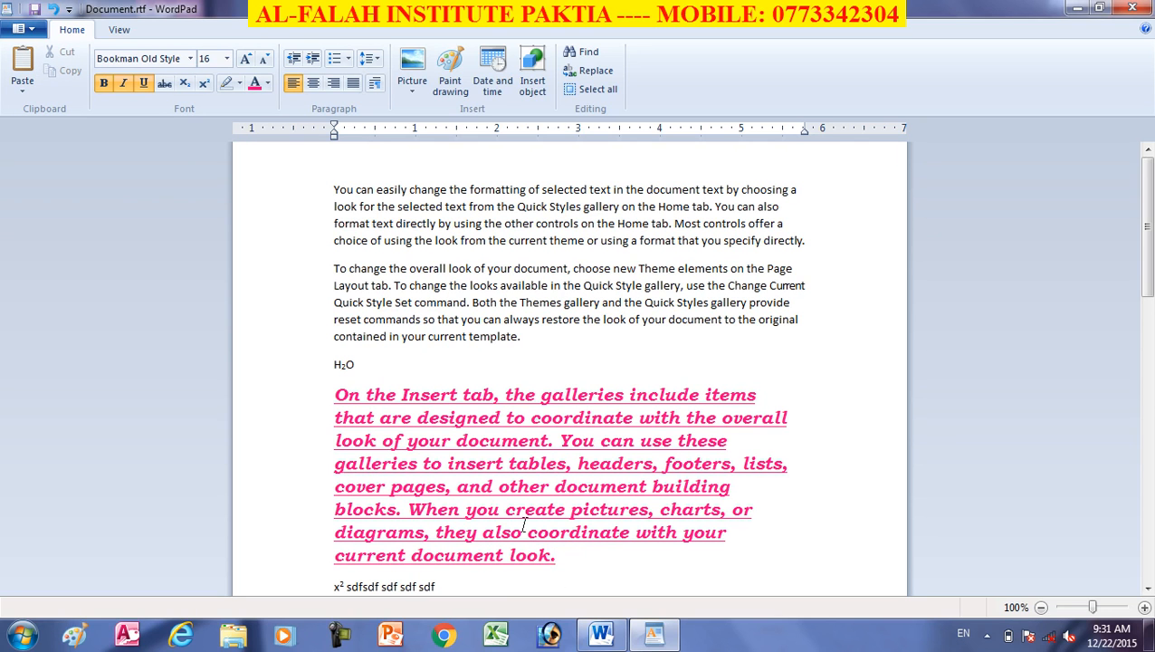
- Copy the H₂O formula above the pink paragraph
{"action": "double_click", "coordinate": [362, 366]}
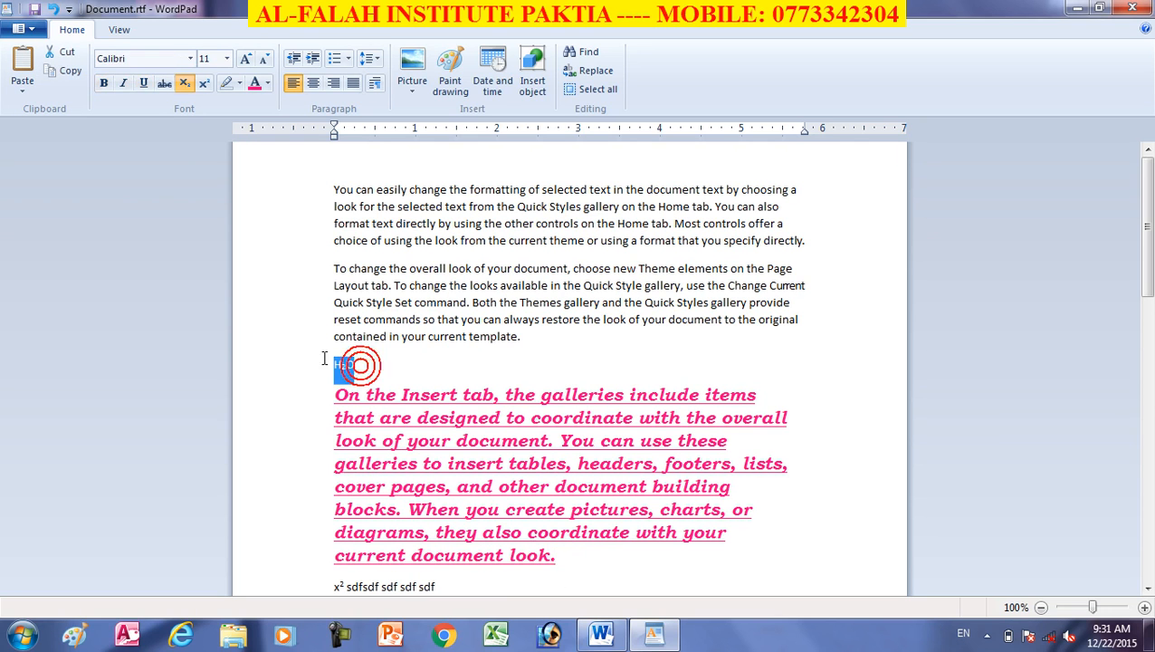
{"action": "scroll", "coordinate": [419, 396], "scroll_direction": "up", "scroll_amount": 3}
{"action": "scroll", "coordinate": [419, 397], "scroll_direction": "up", "scroll_amount": 1}
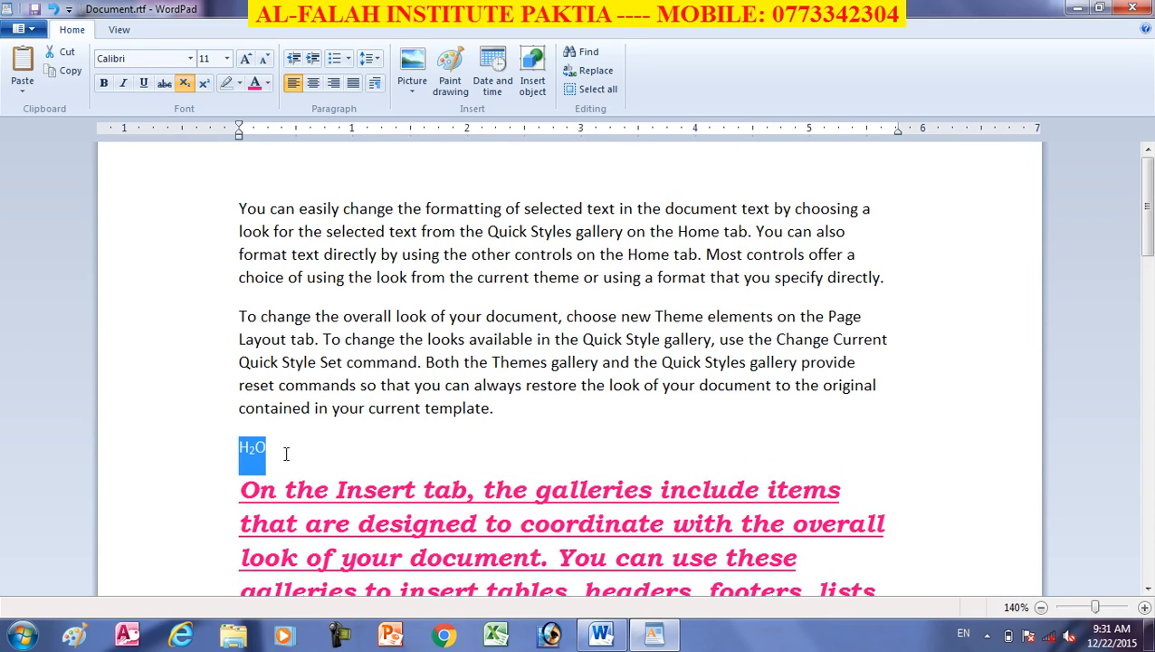
{"action": "left_click", "coordinate": [75, 72]}
- Paste the H₂O formula repeatedly along the empty first line of the document
{"action": "left_click", "coordinate": [249, 178]}
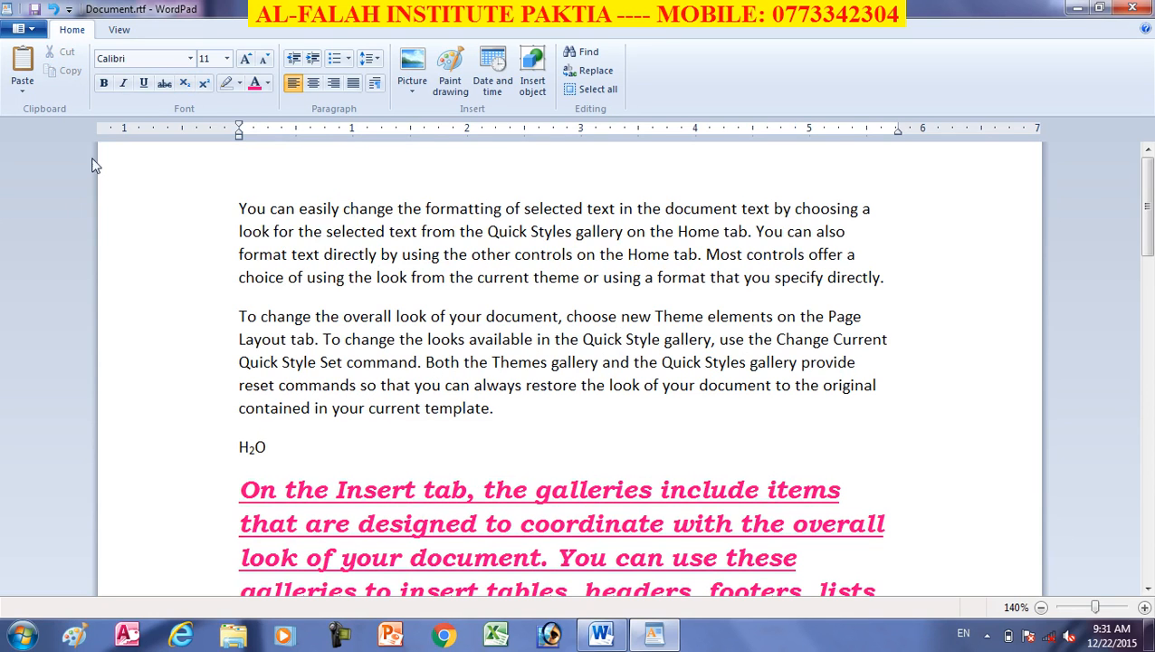
{"action": "left_click", "coordinate": [23, 71]}
{"action": "key", "text": "ctrl+v"}
{"action": "key", "text": "ctrl+v"}
{"action": "key", "text": "ctrl+v"}
{"action": "key", "text": "ctrl+v"}
{"action": "key", "text": "ctrl+v"}
{"action": "key", "text": "ctrl+v"}
{"action": "key", "text": "ctrl+v"}
{"action": "key", "text": "ctrl+v"}
{"action": "key", "text": "ctrl+v"}
{"action": "key", "text": "ctrl+v"}
{"action": "key", "text": "ctrl+v"}
{"action": "key", "text": "ctrl+v"}
{"action": "key", "text": "ctrl+v"}
{"action": "key", "text": "ctrl+v"}
{"action": "key", "text": "ctrl+v"}
{"action": "key", "text": "ctrl+v"}
{"action": "key", "text": "ctrl+v"}
{"action": "key", "text": "ctrl+v"}
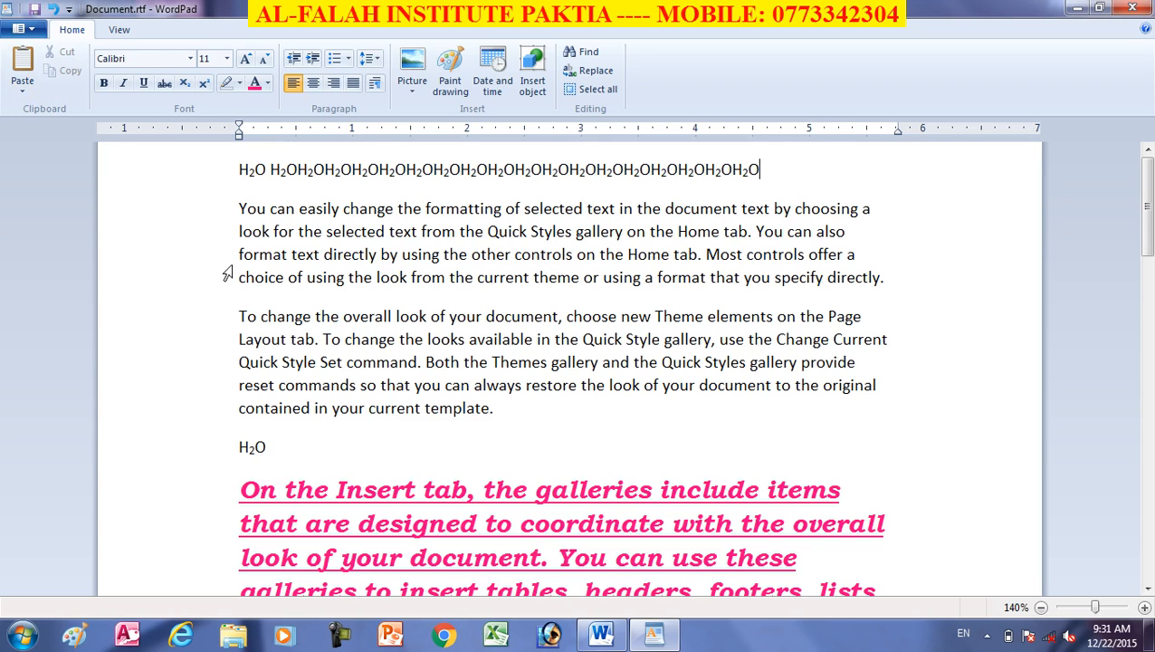
{"action": "left_click", "coordinate": [30, 92]}
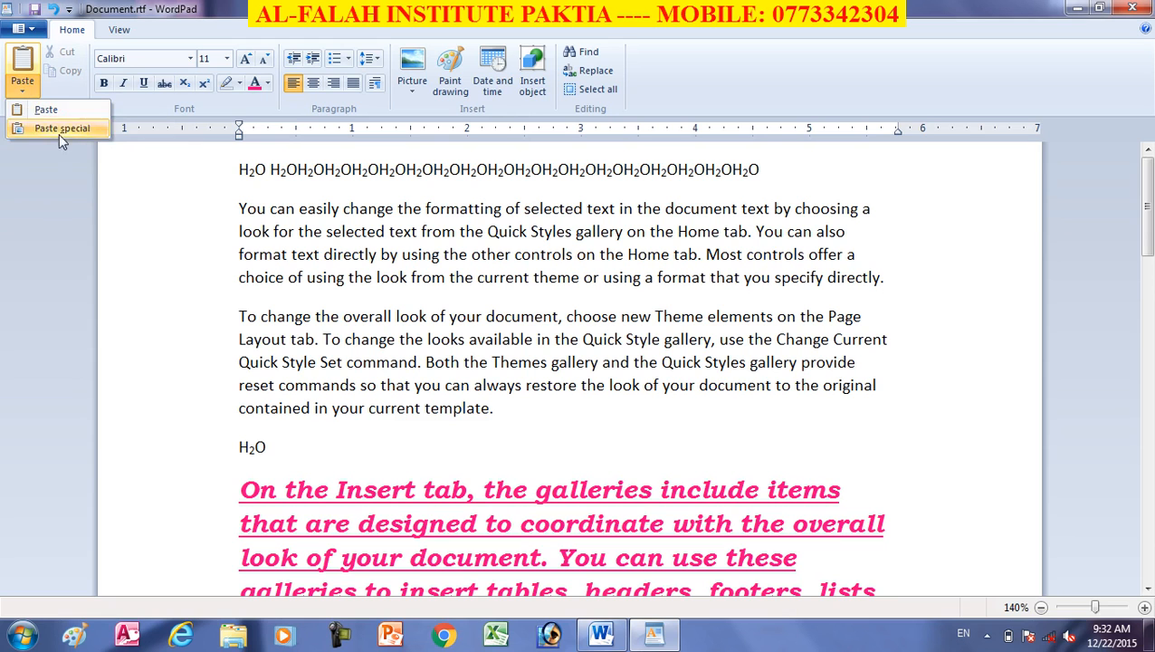
{"action": "left_click", "coordinate": [580, 318]}
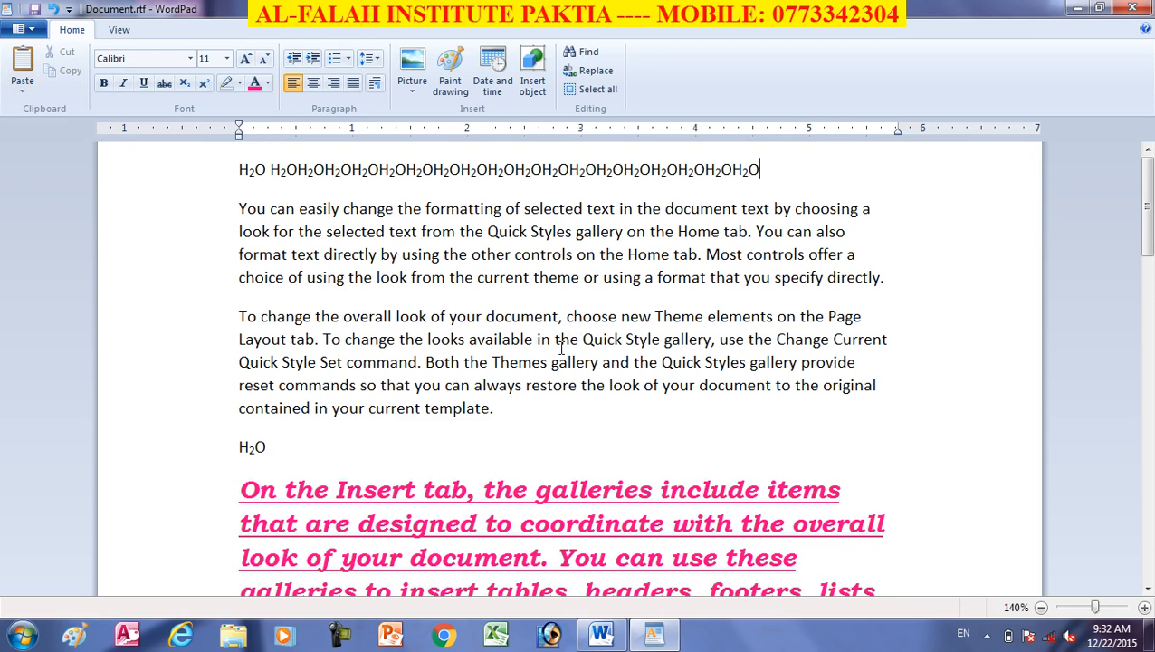
- Delete the entire contents of Document.rtf
{"action": "key", "text": "ctrl+a"}
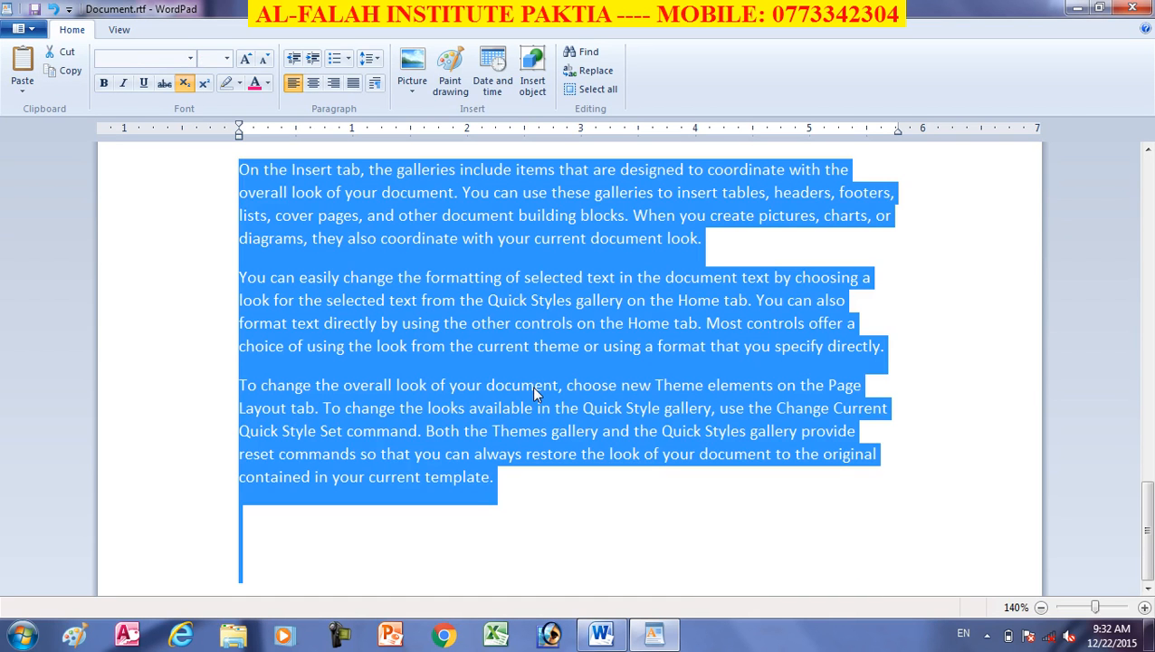
{"action": "key", "text": "Delete"}
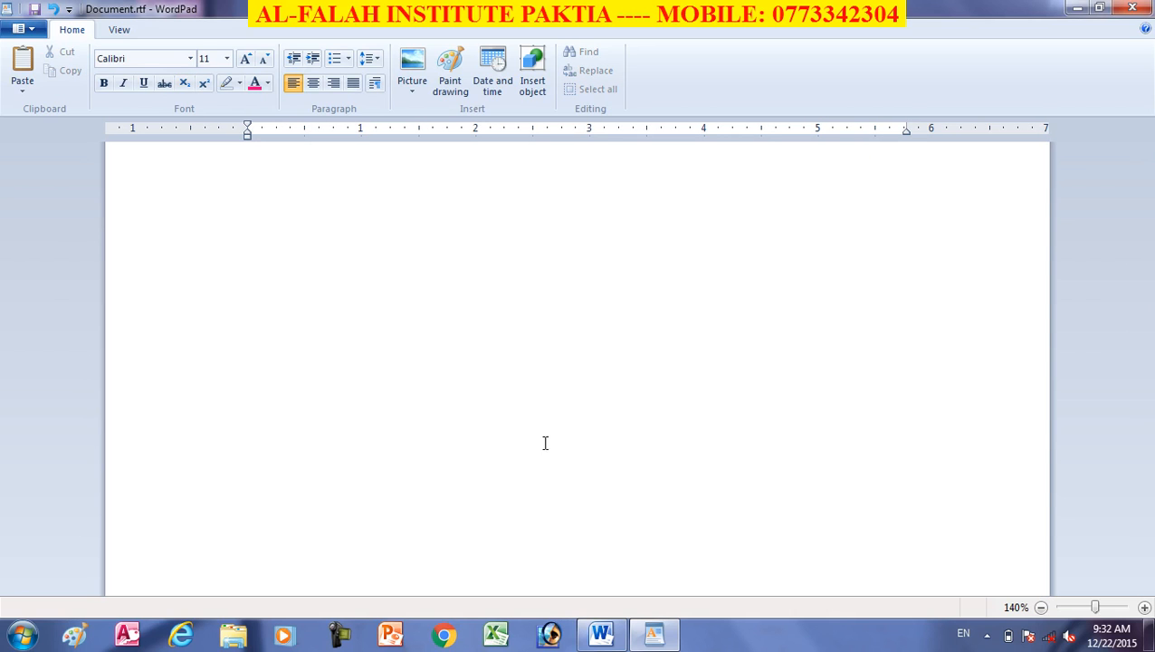
- Switch to Document1 in Microsoft Word and apply the Heading 1 style to all of its text
{"action": "mouse_move", "coordinate": [601, 639]}
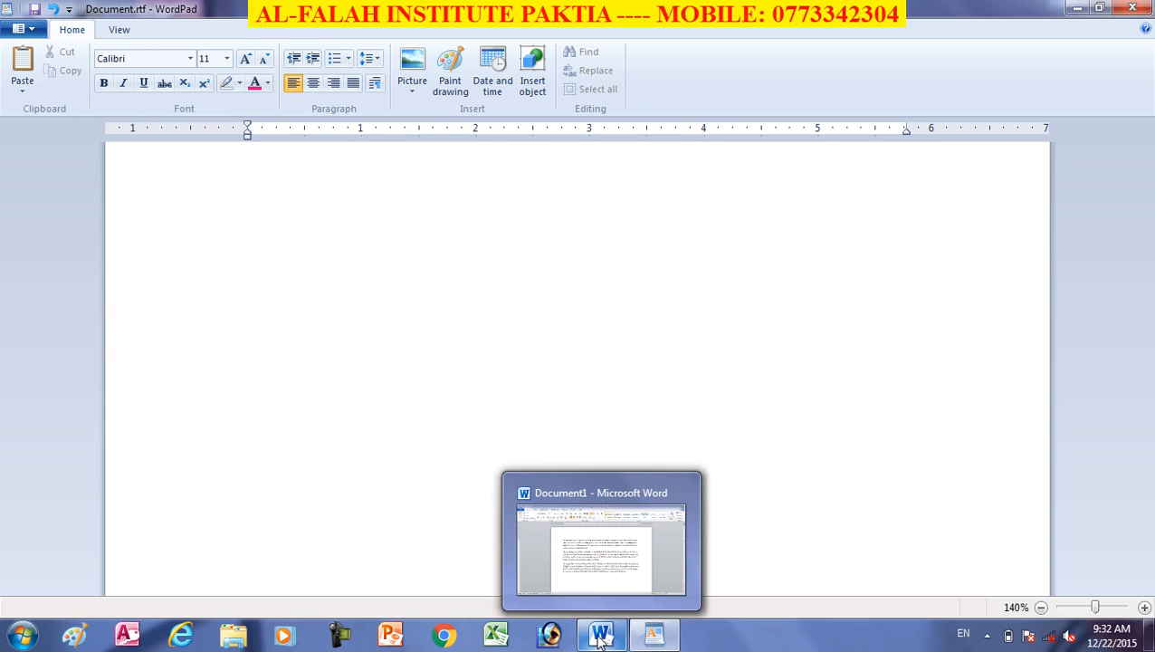
{"action": "left_click", "coordinate": [601, 639]}
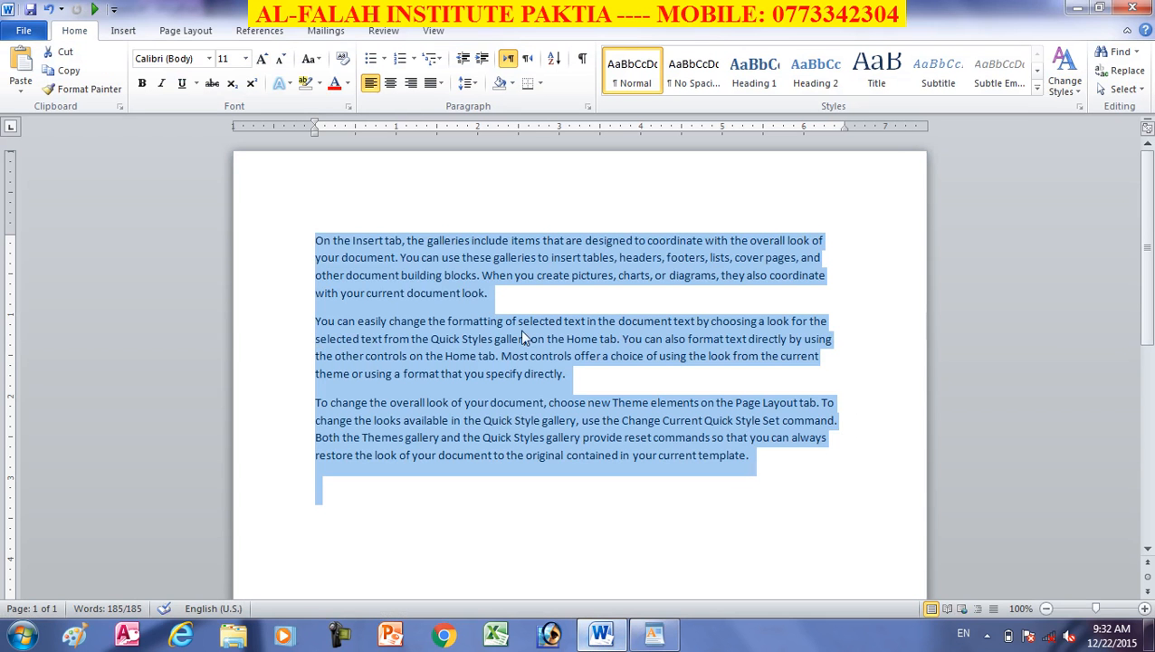
{"action": "left_click", "coordinate": [429, 294]}
{"action": "scroll", "coordinate": [489, 398], "scroll_direction": "up", "scroll_amount": 3, "text": "ctrl"}
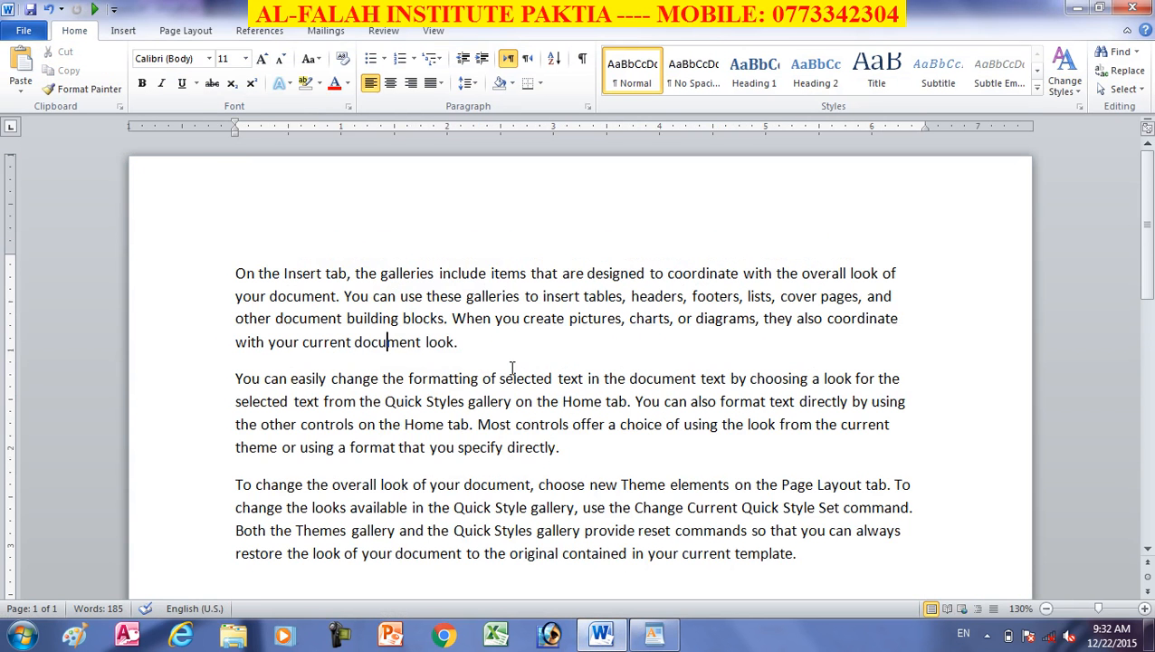
{"action": "key", "text": "ctrl+a"}
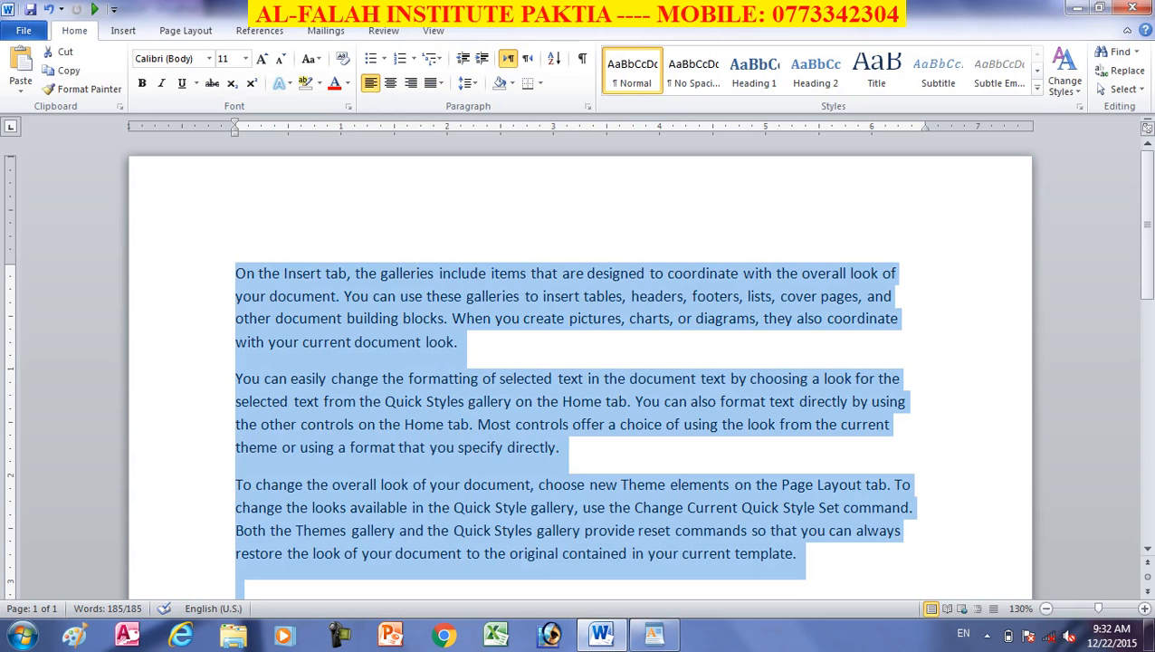
{"action": "left_click", "coordinate": [754, 75]}
{"action": "scroll", "coordinate": [647, 392], "scroll_direction": "down", "scroll_amount": 1}
{"action": "scroll", "coordinate": [706, 362], "scroll_direction": "down", "scroll_amount": 3}
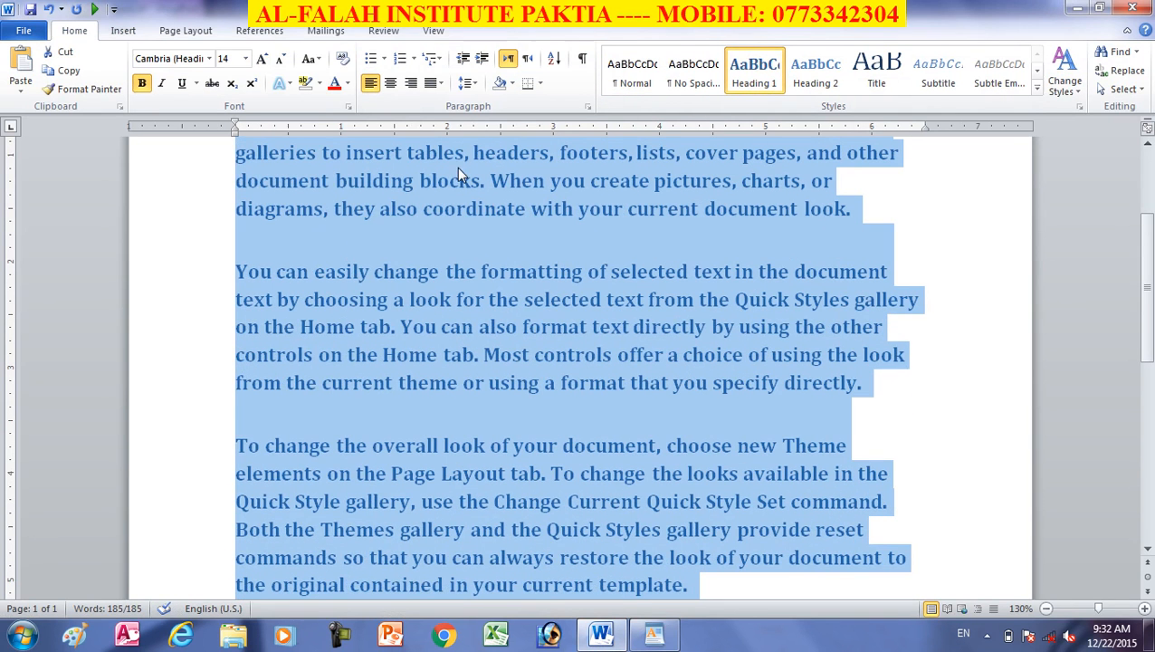
- Justify and copy all the Heading 1 text, and return to the empty WordPad document
{"action": "key", "text": "ctrl+j"}
{"action": "scroll", "coordinate": [614, 288], "scroll_direction": "up", "scroll_amount": 4}
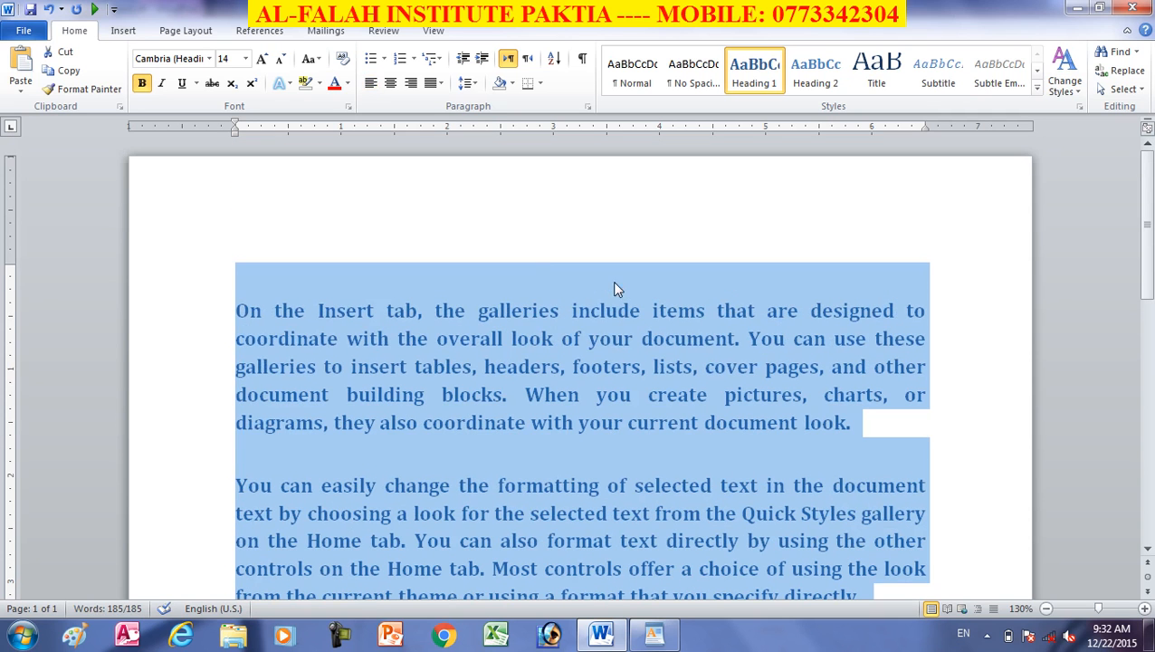
{"action": "left_click", "coordinate": [69, 78]}
{"action": "left_click", "coordinate": [1077, 7]}
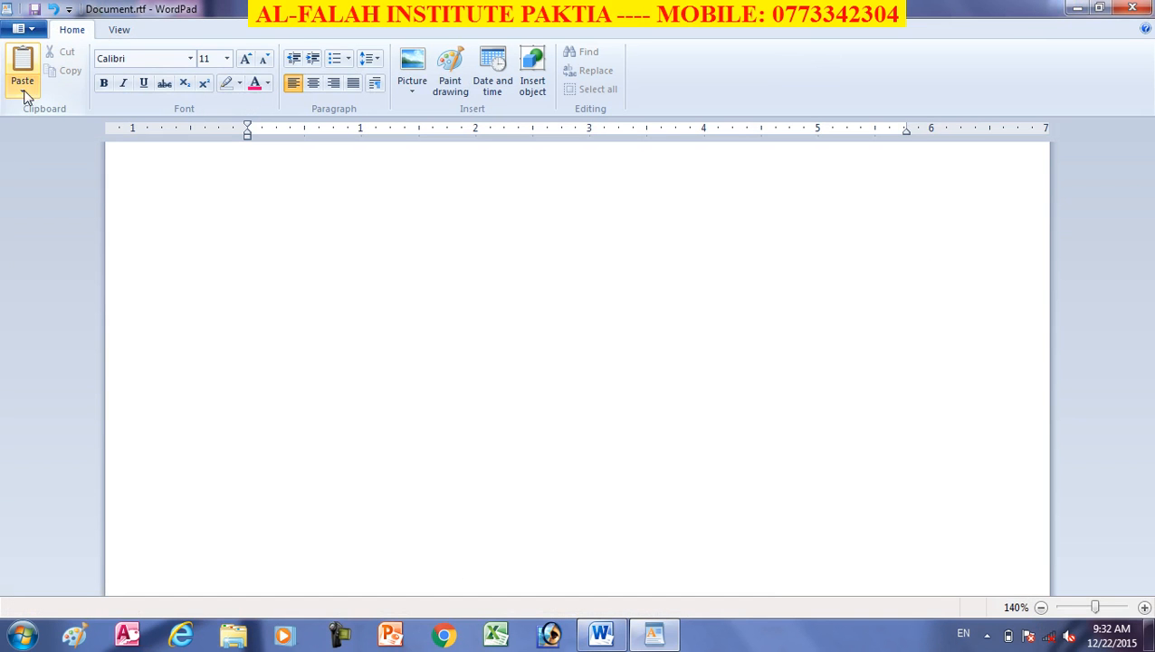
- Use Paste Special to insert the copied text into WordPad as a Microsoft Word Document object
{"action": "left_click", "coordinate": [24, 91]}
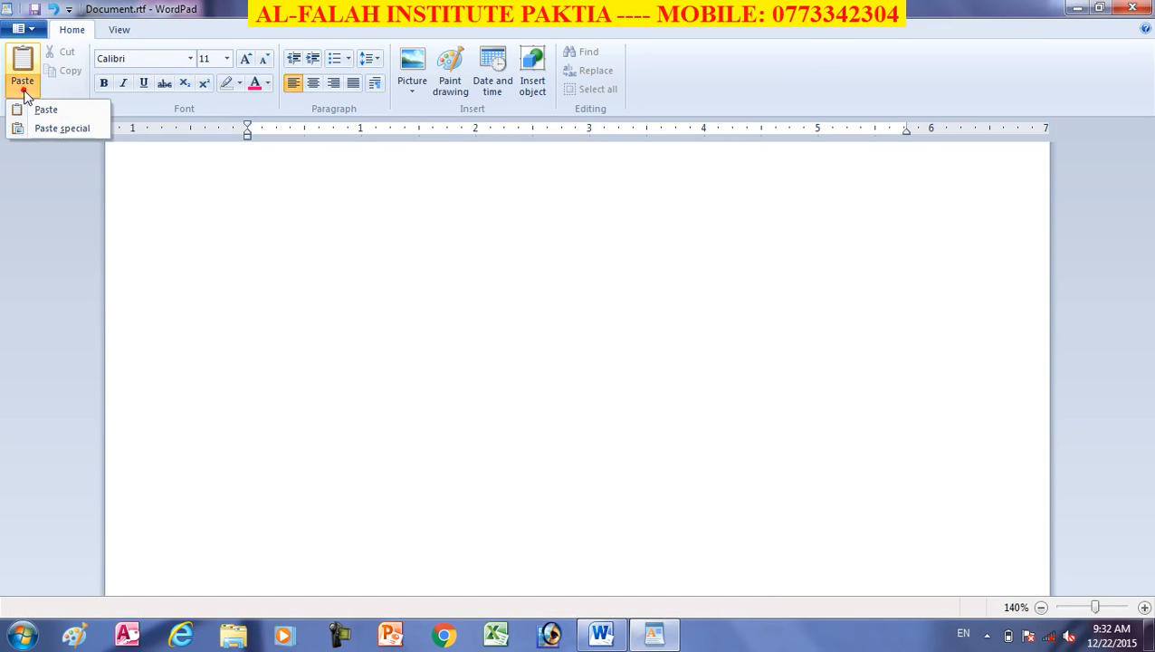
{"action": "left_click", "coordinate": [60, 131]}
{"action": "left_click_drag", "start_coordinate": [570, 212], "coordinate": [675, 156]}
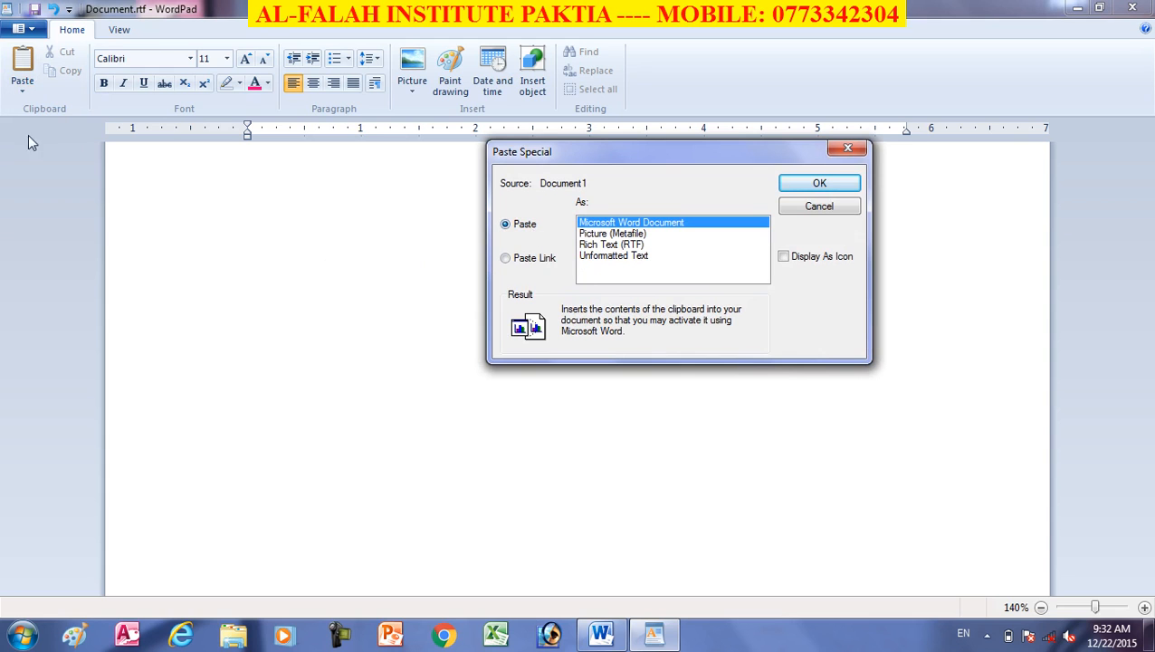
{"action": "left_click", "coordinate": [617, 223]}
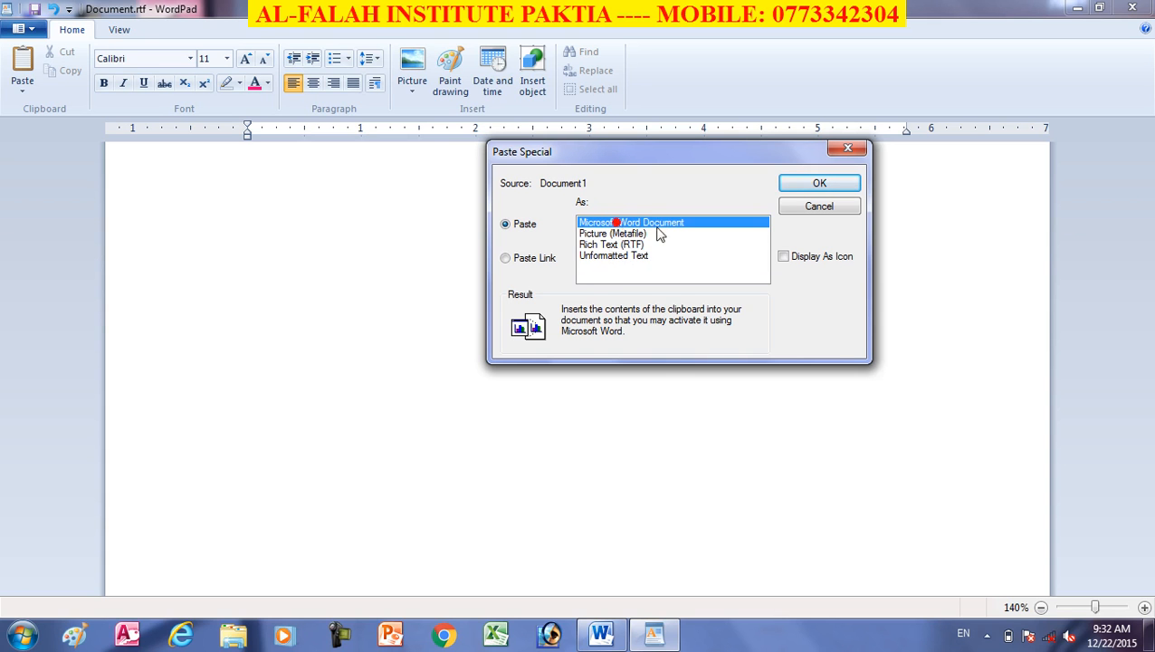
{"action": "left_click", "coordinate": [815, 185]}
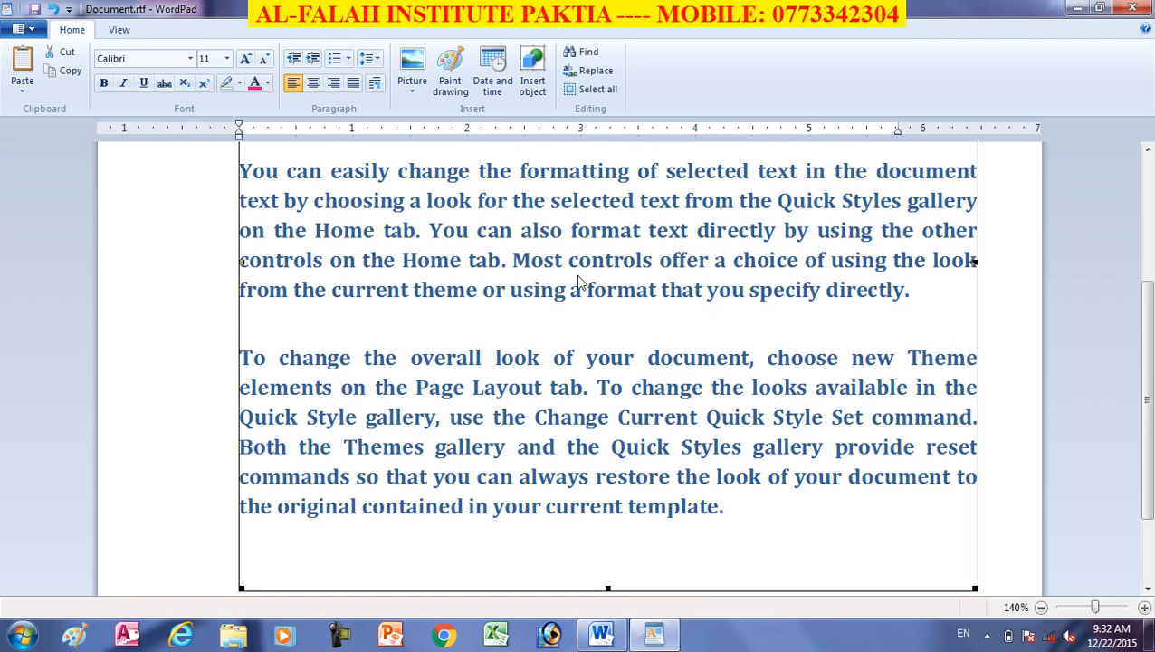
- Select the embedded Word document object and delete it
{"action": "left_click", "coordinate": [554, 259]}
{"action": "left_click", "coordinate": [763, 191]}
{"action": "key", "text": "Delete"}
- Paste the copied text with Paste Special as Picture (Metafile), and delete the pasted picture
{"action": "left_click", "coordinate": [23, 88]}
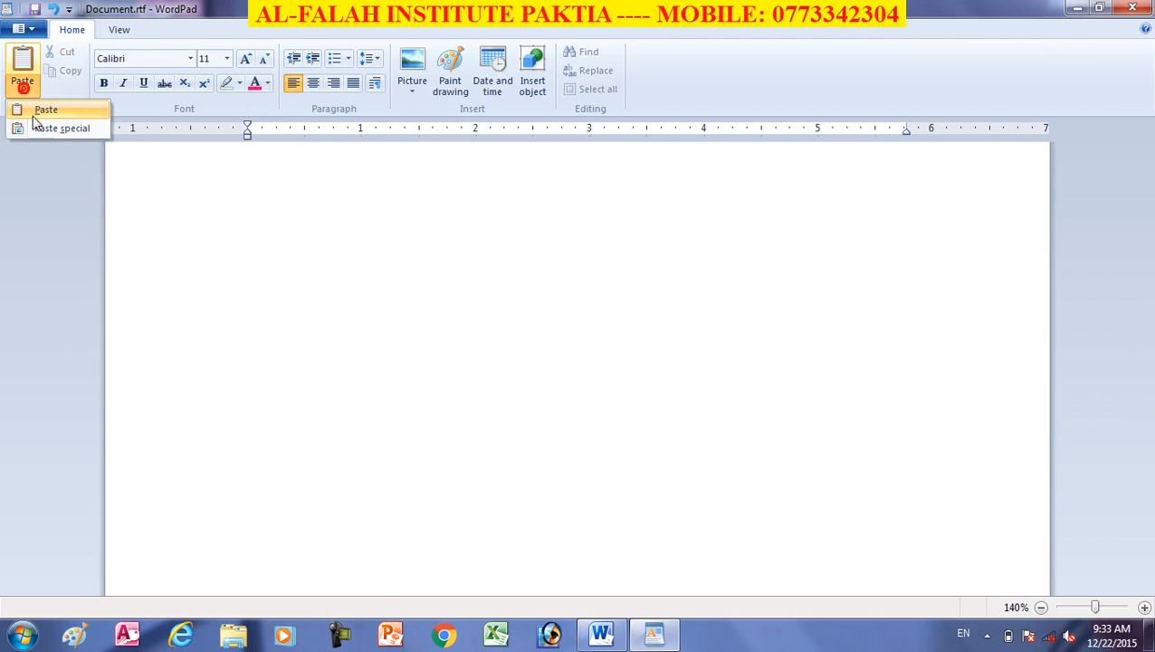
{"action": "left_click", "coordinate": [43, 127]}
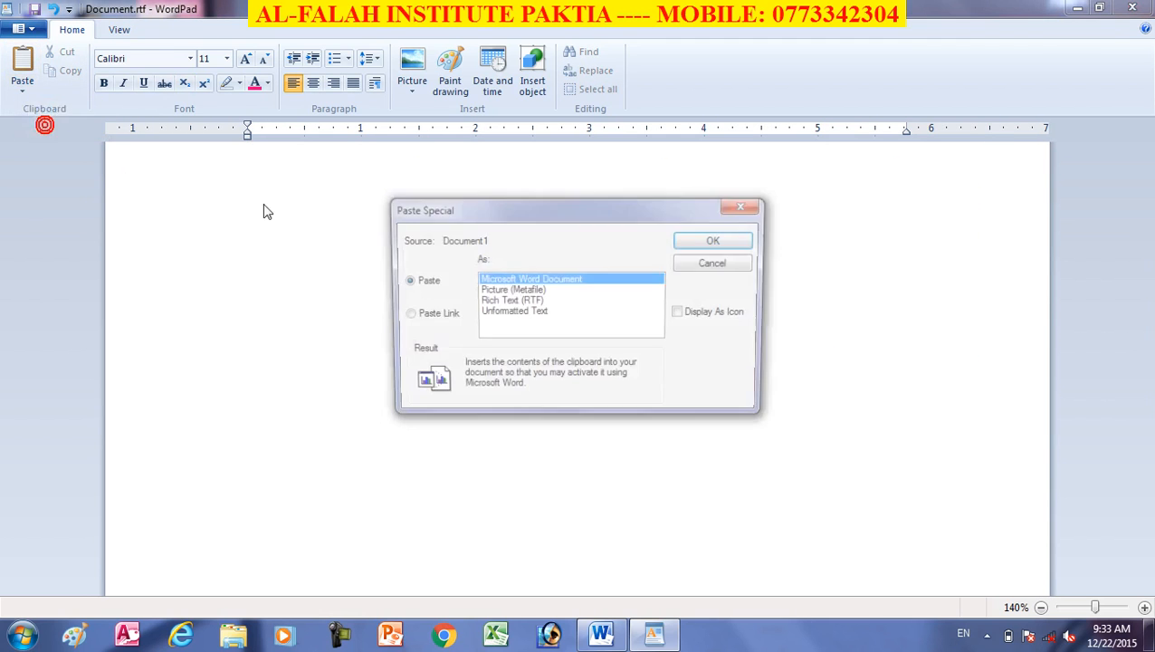
{"action": "left_click", "coordinate": [510, 290]}
{"action": "left_click", "coordinate": [684, 243]}
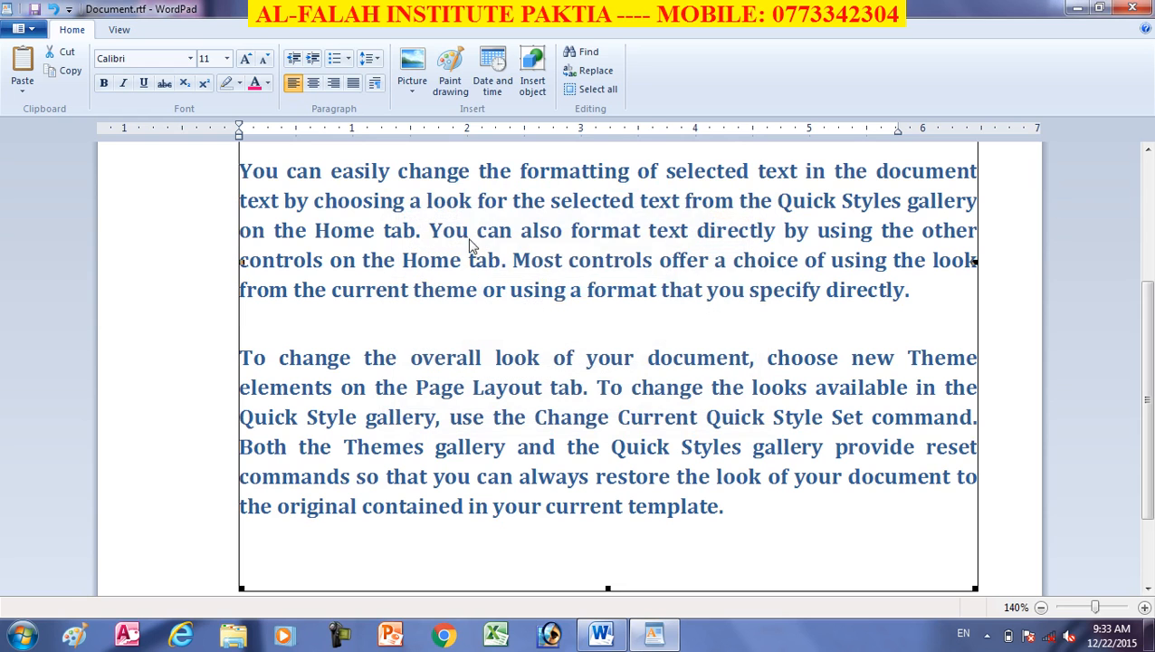
{"action": "key", "text": "Delete"}
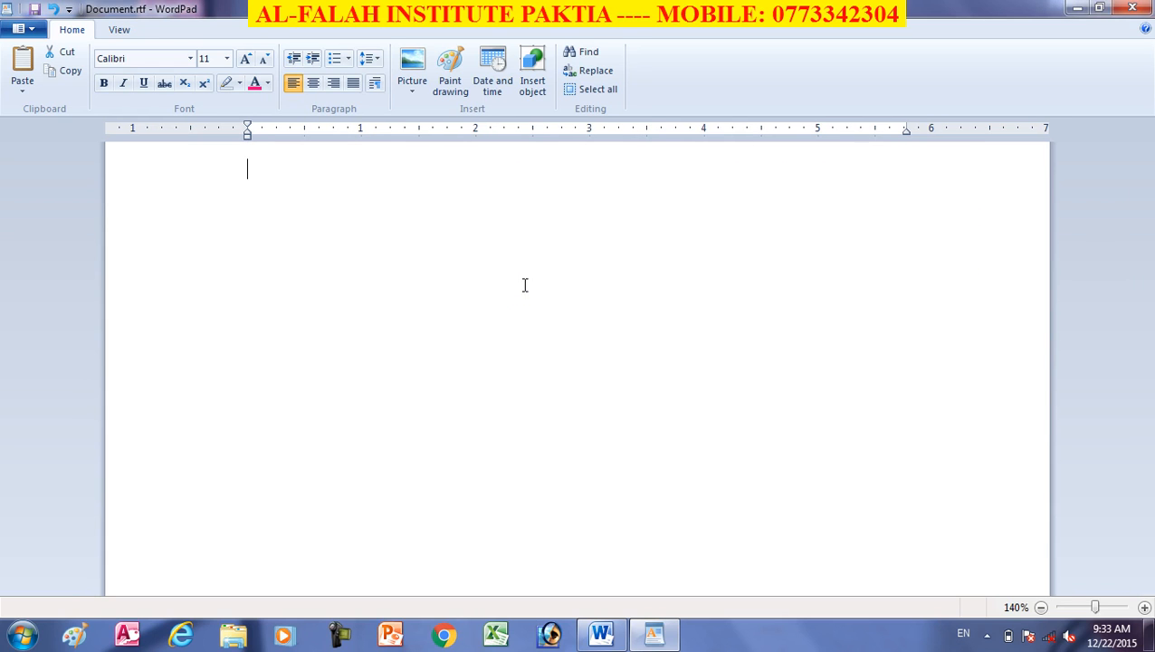
- Use Paste Special to insert the copied text as Rich Text (RTF)
{"action": "left_click", "coordinate": [21, 88]}
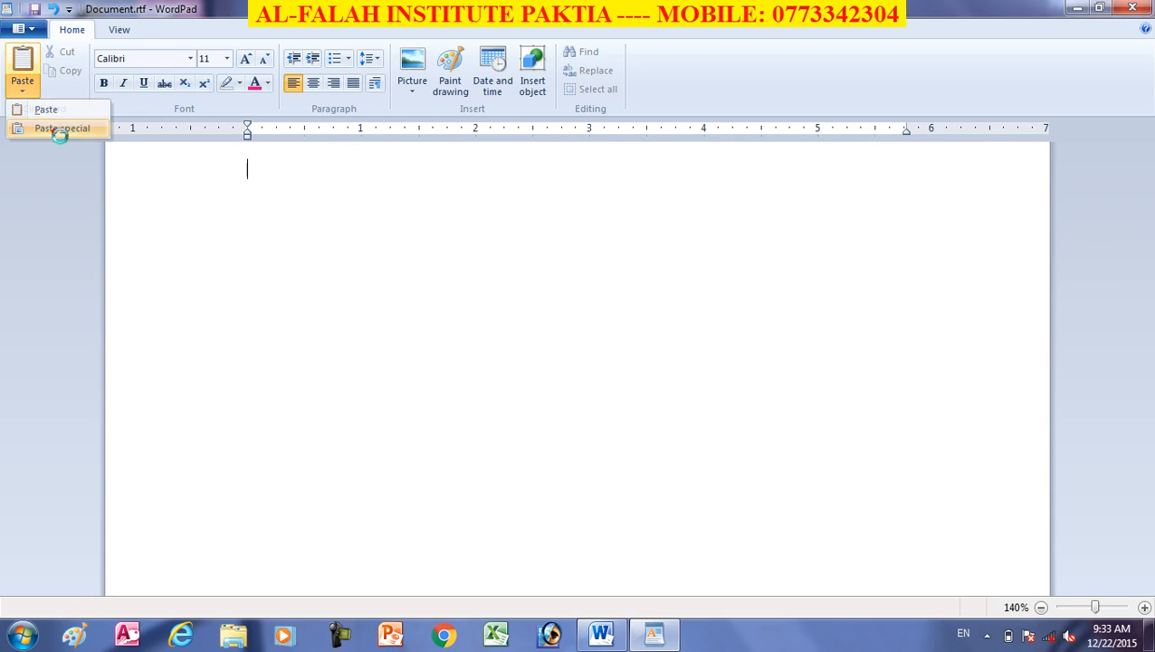
{"action": "left_click", "coordinate": [54, 131]}
{"action": "left_click", "coordinate": [494, 302]}
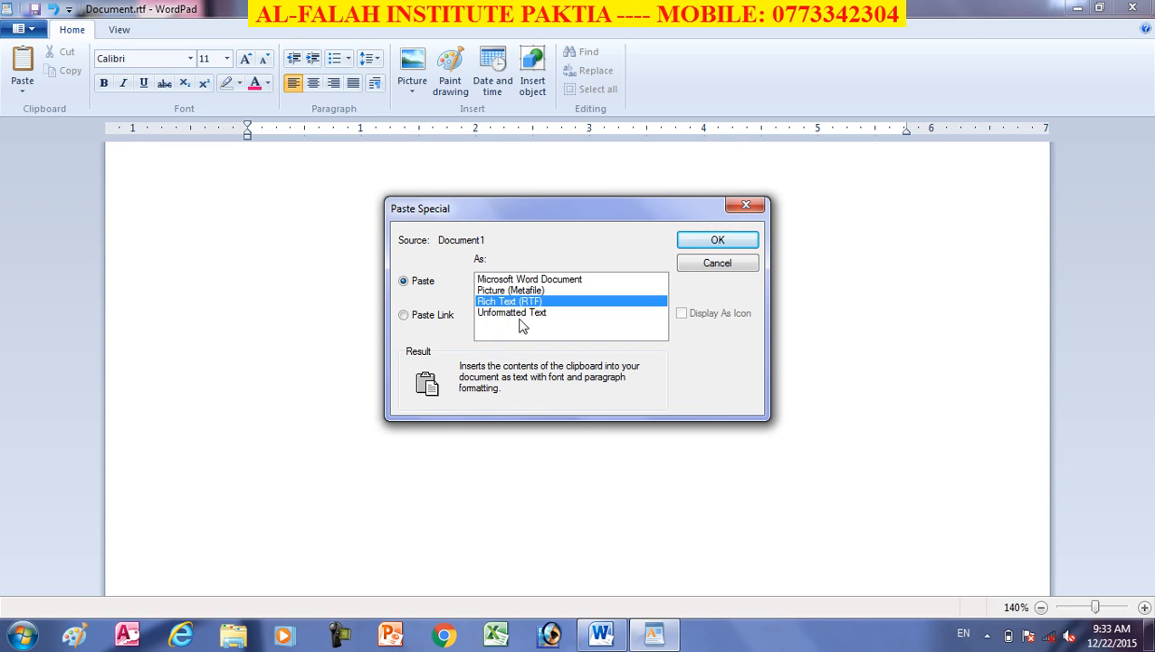
{"action": "left_click", "coordinate": [717, 240]}
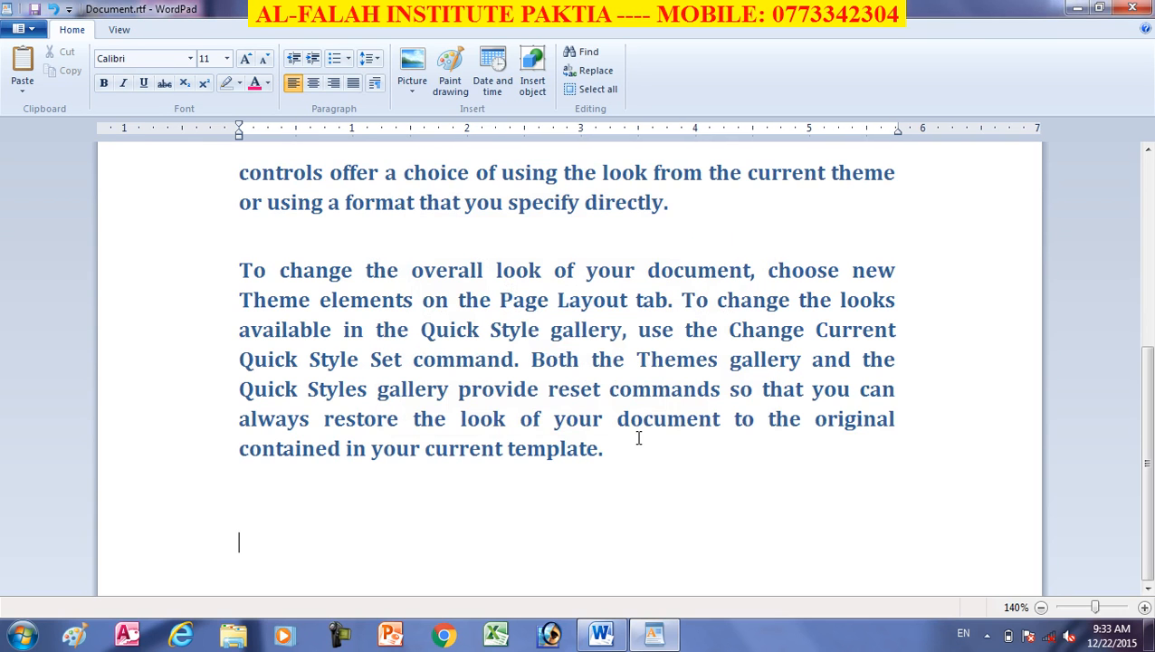
- Try selecting letters inside the pasted rich text, and undo the paste
{"action": "left_click", "coordinate": [546, 357]}
{"action": "left_click", "coordinate": [496, 260]}
{"action": "left_click", "coordinate": [395, 198]}
{"action": "left_click_drag", "start_coordinate": [395, 194], "coordinate": [414, 208]}
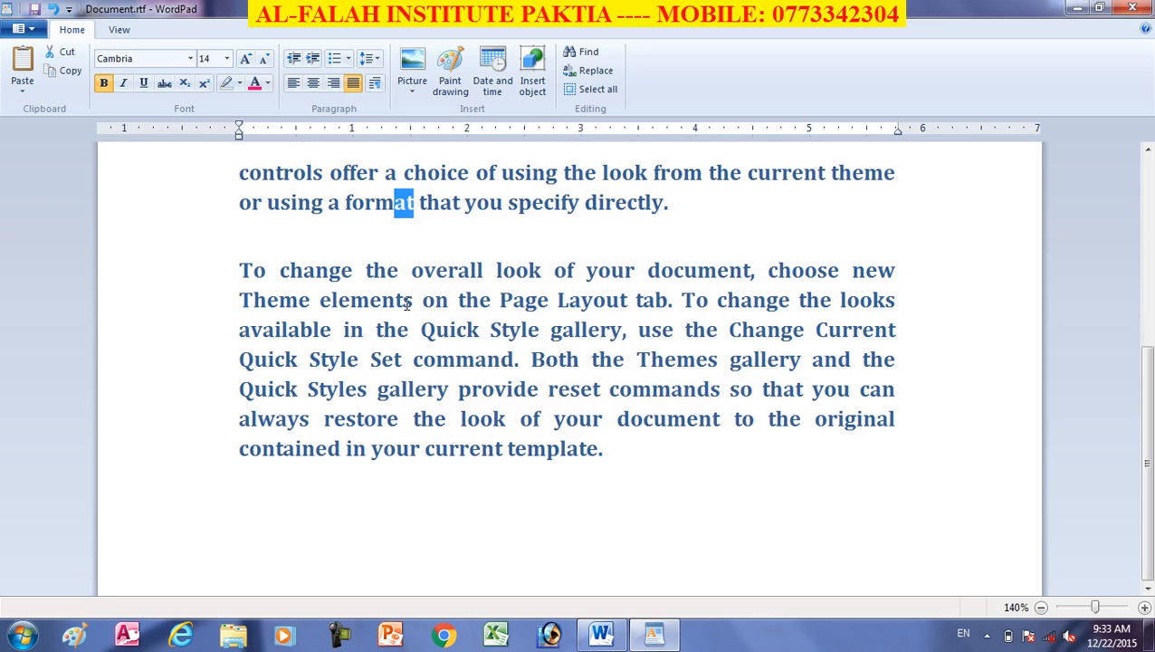
{"action": "key", "text": "ctrl+z"}
- Paste the copied text with Paste Special as Unformatted Text, and undo that paste
{"action": "left_click", "coordinate": [26, 88]}
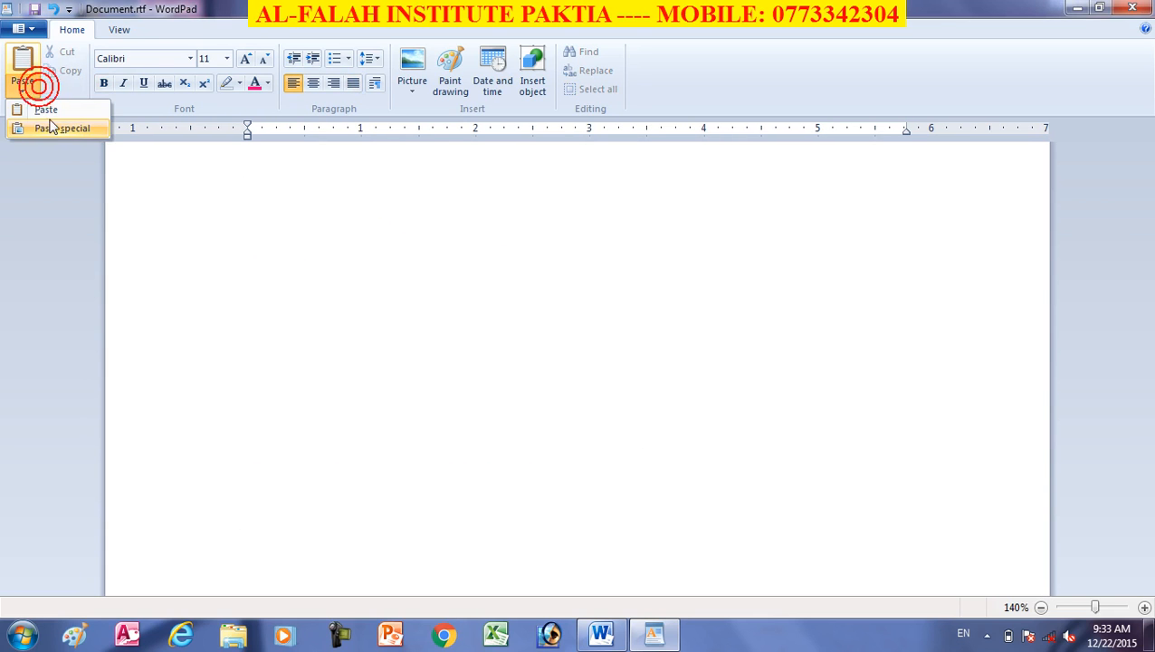
{"action": "left_click", "coordinate": [54, 126]}
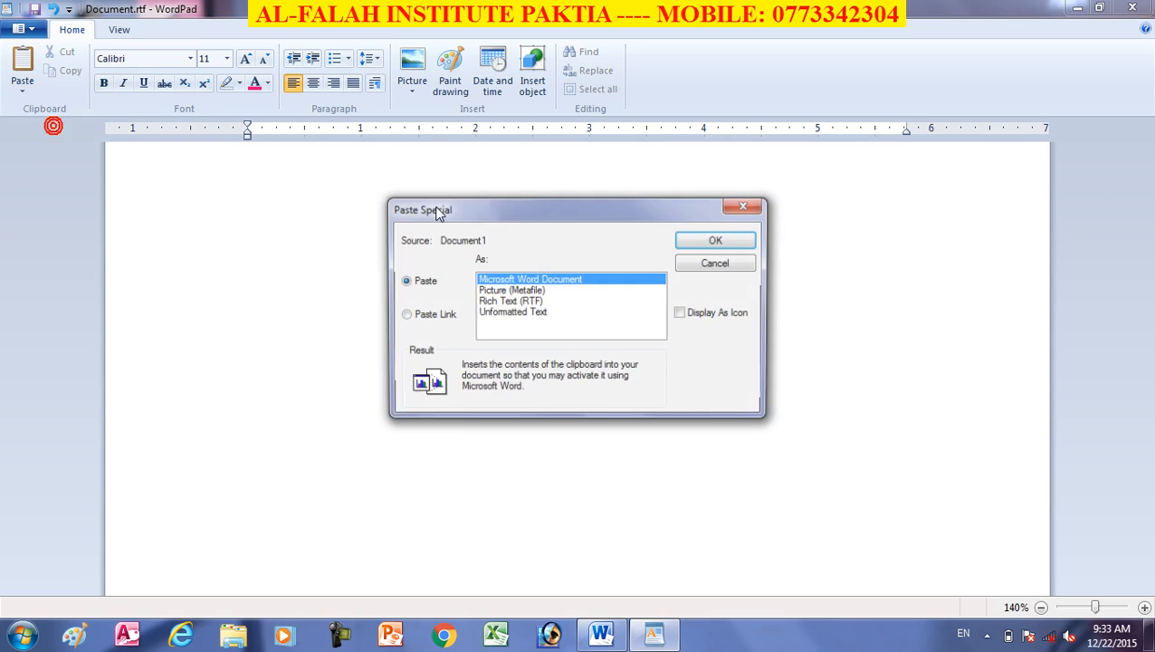
{"action": "left_click", "coordinate": [518, 313]}
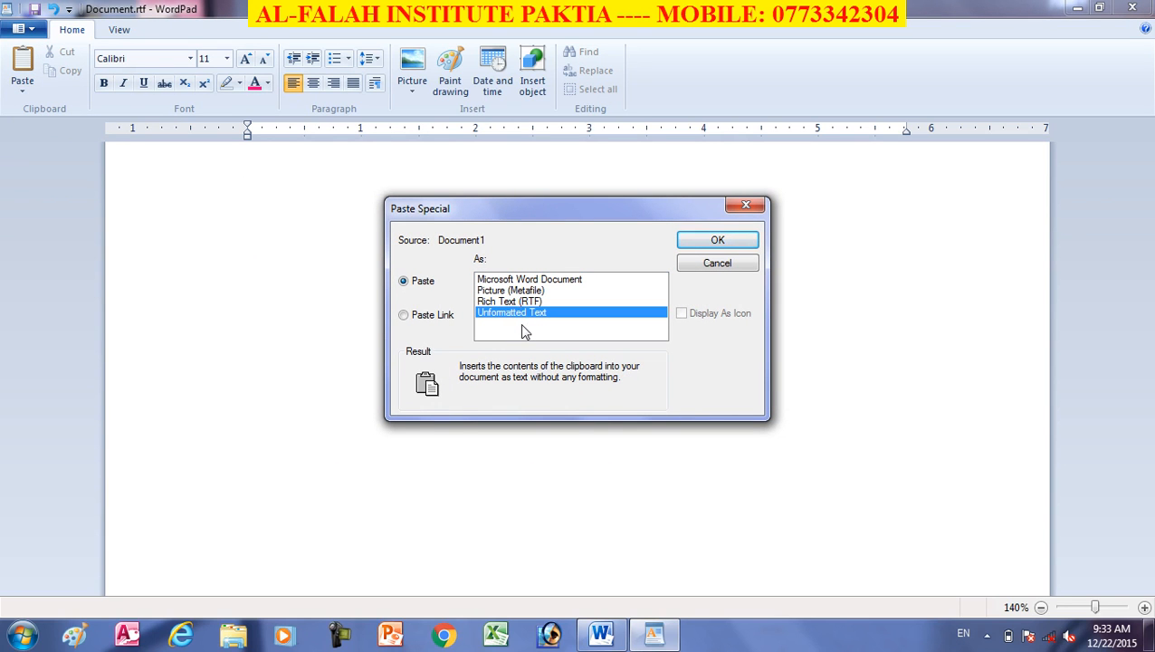
{"action": "left_click", "coordinate": [715, 244]}
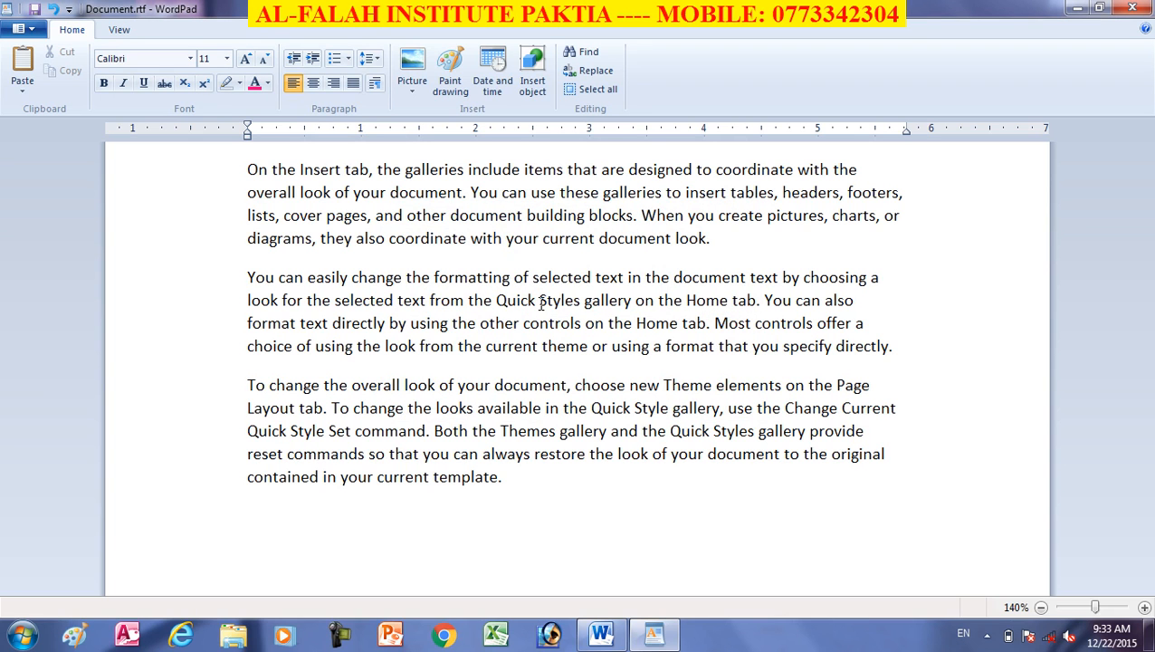
{"action": "key", "text": "ctrl+z"}
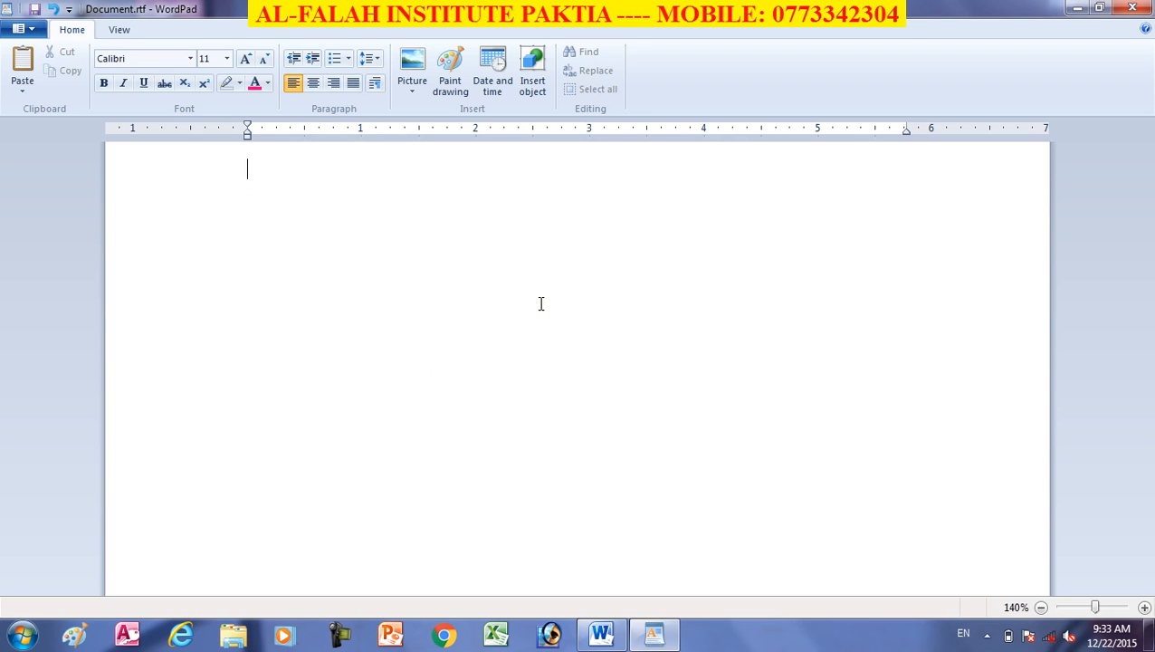
- Insert the copied text as a linked Microsoft Word Document using the Paste Link option of Paste Special
{"action": "left_click", "coordinate": [22, 87]}
{"action": "left_click", "coordinate": [54, 127]}
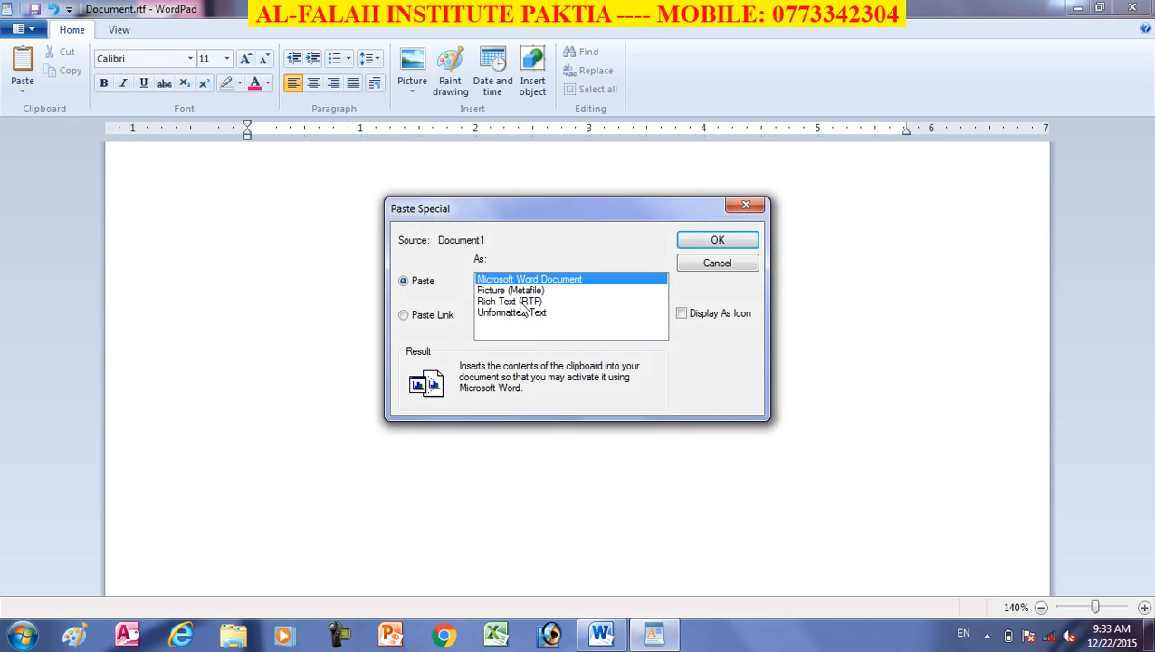
{"action": "left_click", "coordinate": [431, 317]}
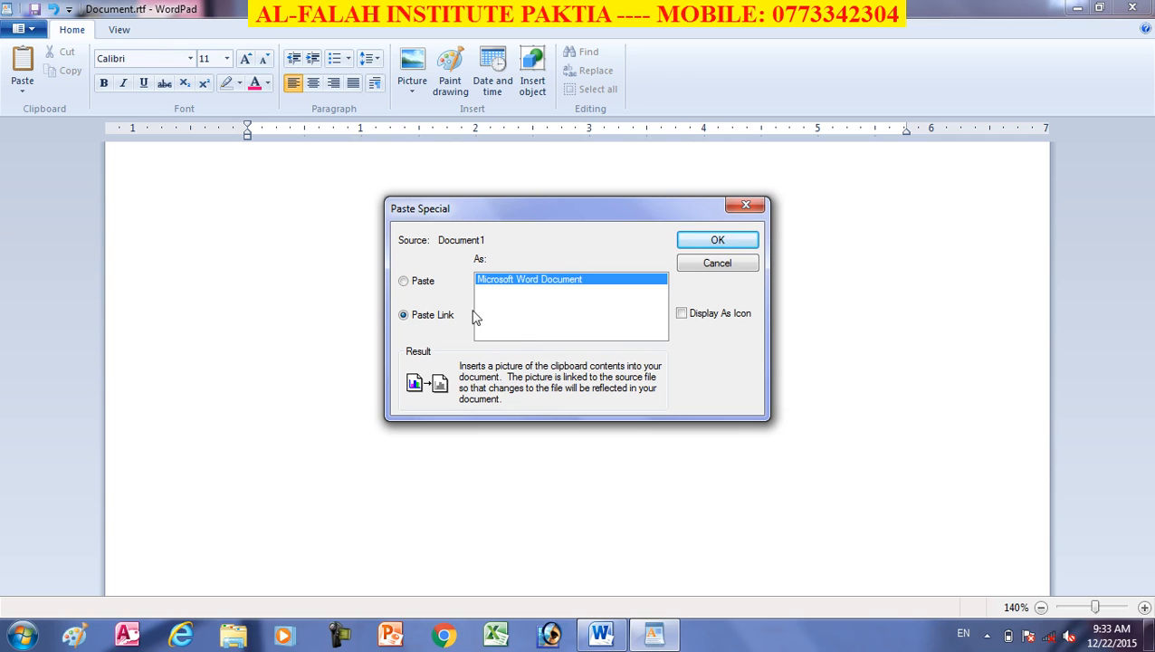
{"action": "mouse_move", "coordinate": [609, 635]}
{"action": "left_click", "coordinate": [717, 241]}
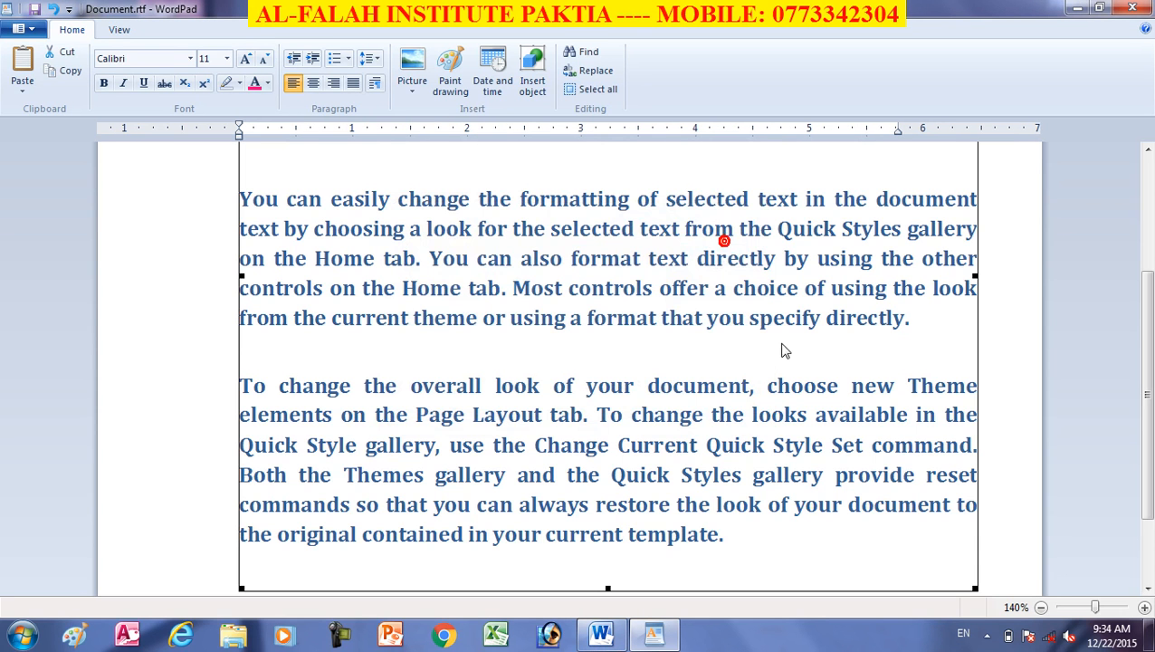
{"action": "scroll", "coordinate": [512, 360], "scroll_direction": "up", "scroll_amount": 1}
{"action": "scroll", "coordinate": [512, 357], "scroll_direction": "up", "scroll_amount": 1}
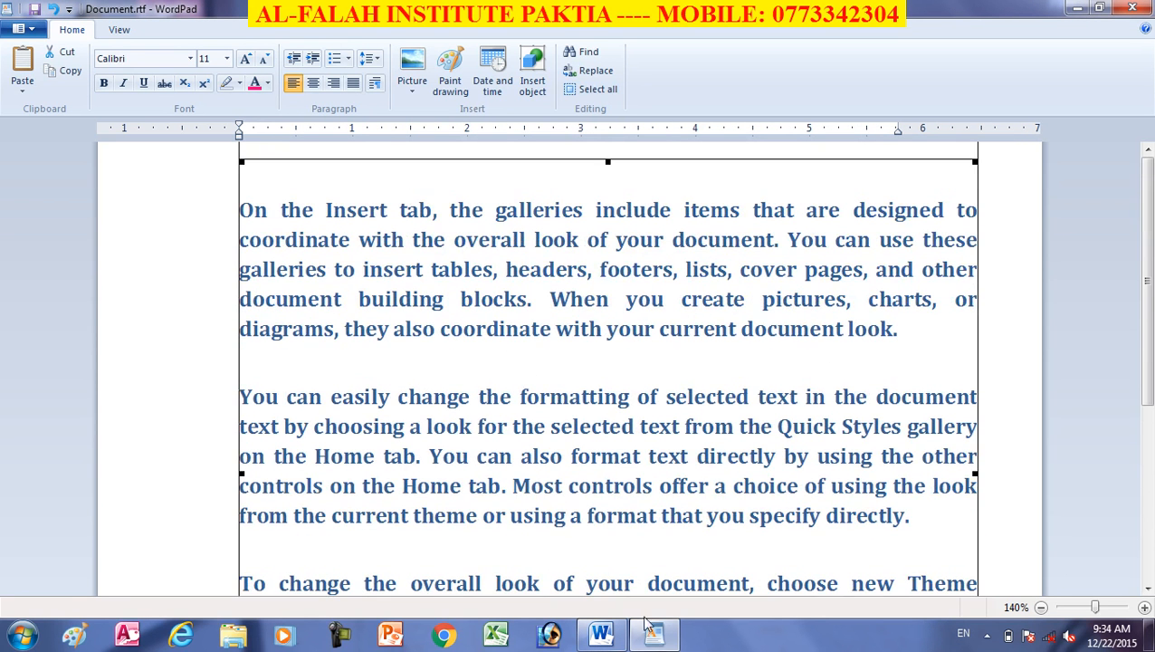
- Switch to Document1 in Microsoft Word and add the line "Afghanistan is our sweet homeland." directly below the first paragraph
{"action": "left_click", "coordinate": [588, 633]}
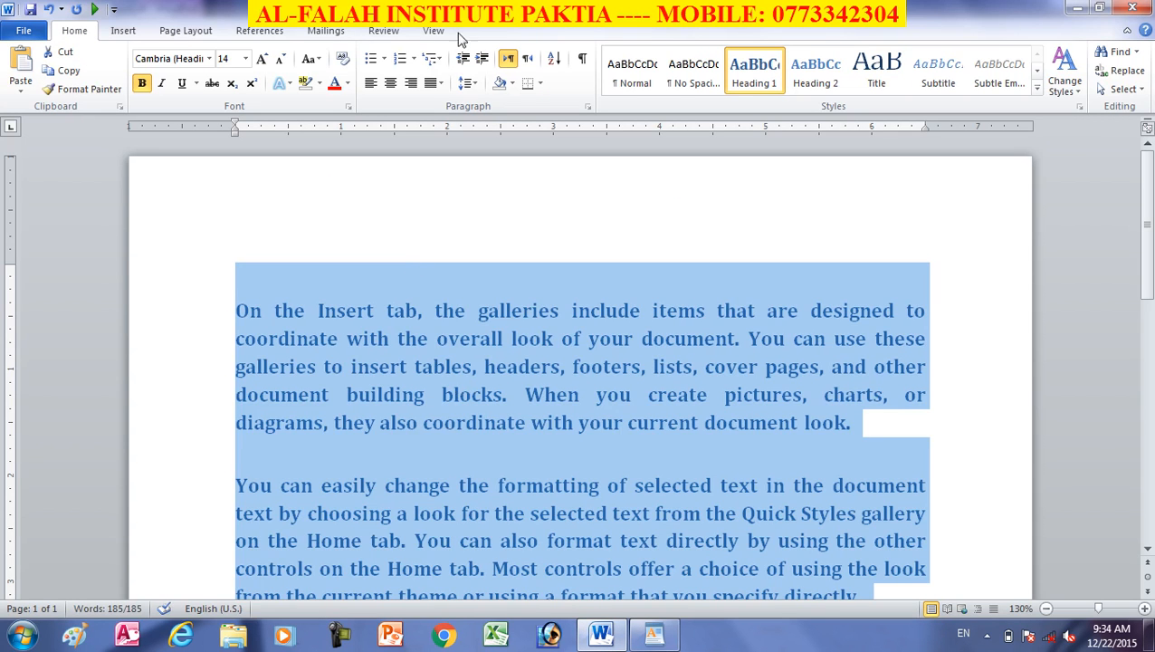
{"action": "left_click", "coordinate": [490, 554]}
{"action": "left_click", "coordinate": [544, 458]}
{"action": "left_click", "coordinate": [873, 432]}
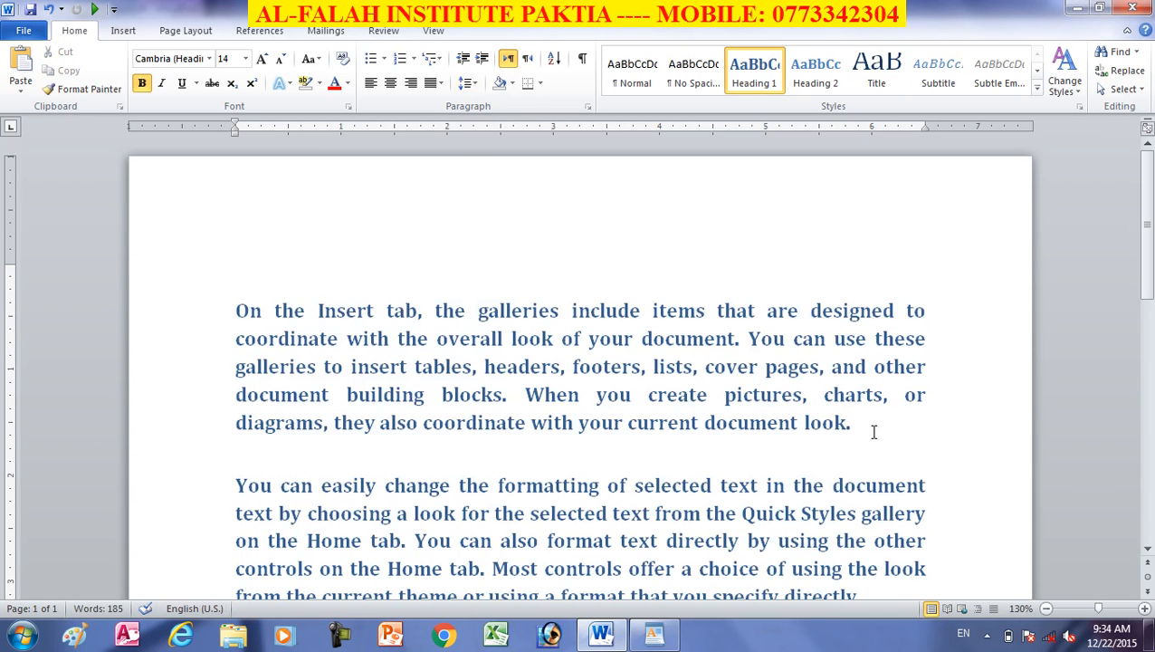
{"action": "key", "text": "Return"}
{"action": "type", "text": "A"}
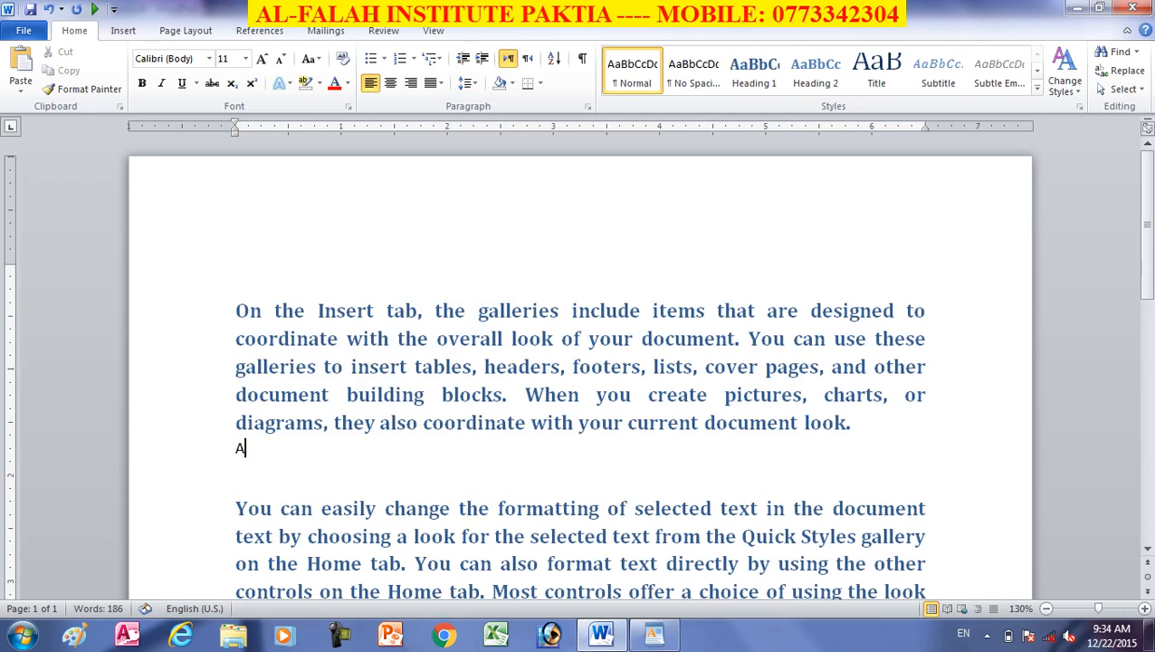
{"action": "type", "text": "fghanistan"}
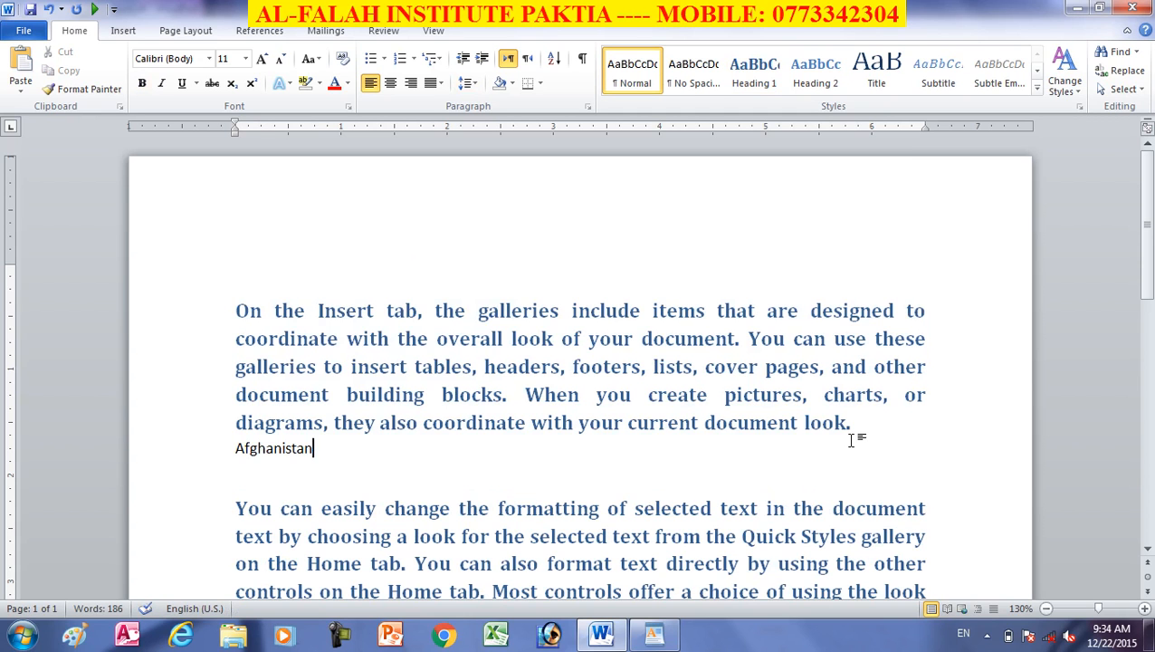
{"action": "type", "text": " is our sweet homeland."}
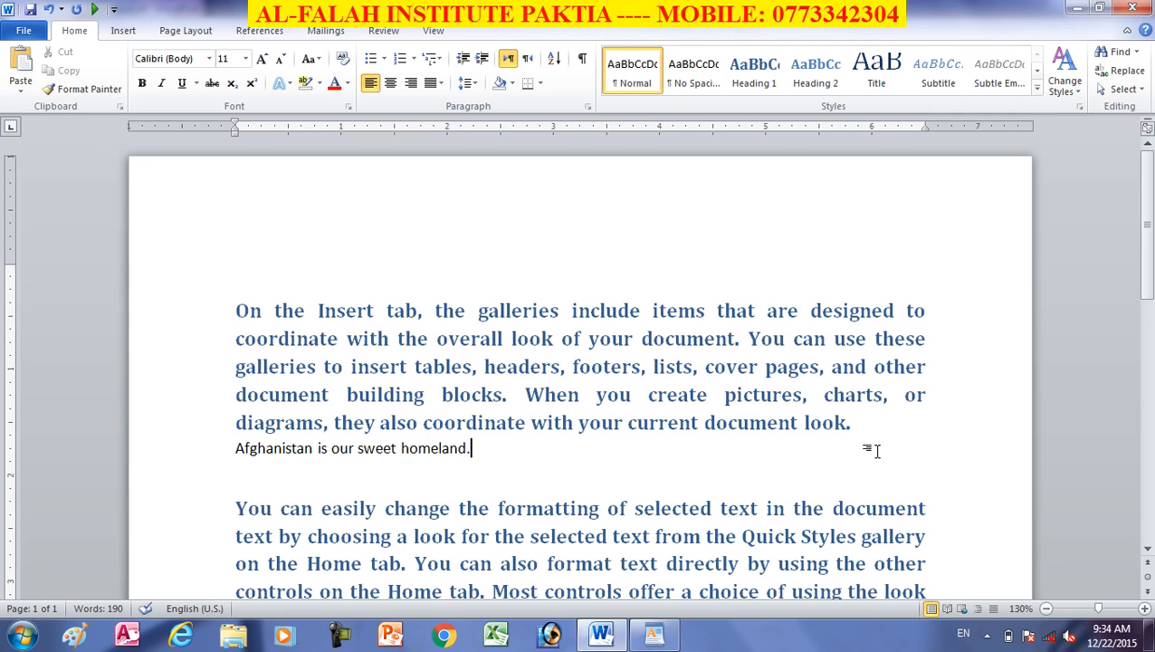
- Return to WordPad and delete the linked Word document object from the page
{"action": "left_click", "coordinate": [1077, 8]}
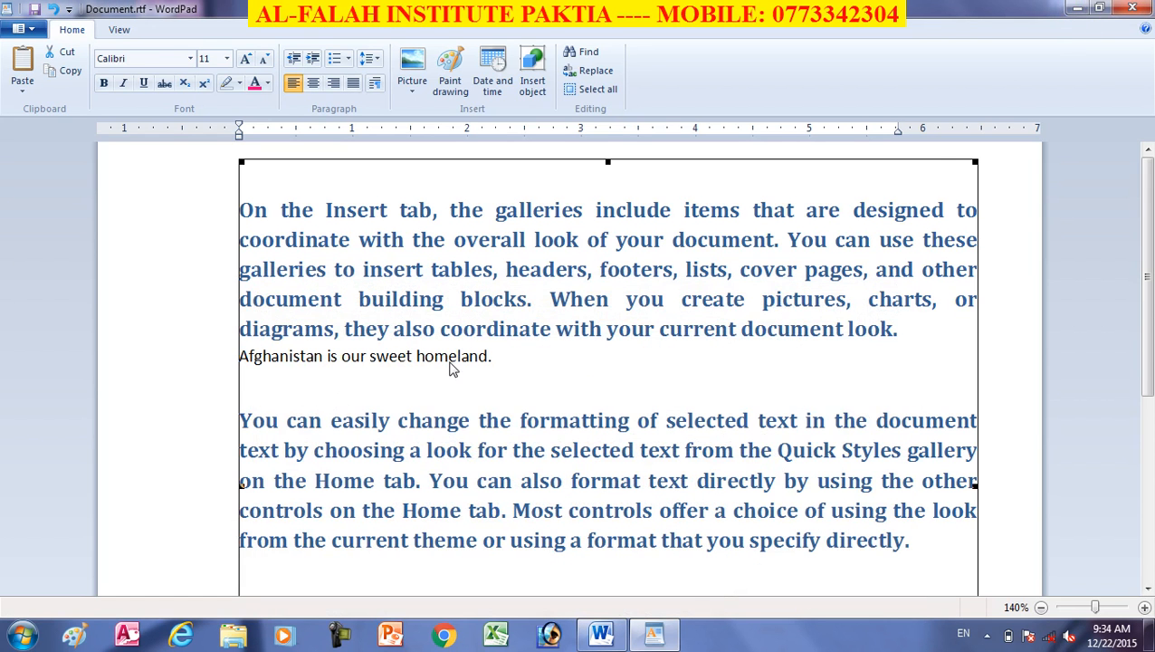
{"action": "left_click", "coordinate": [619, 225]}
{"action": "key", "text": "Delete"}
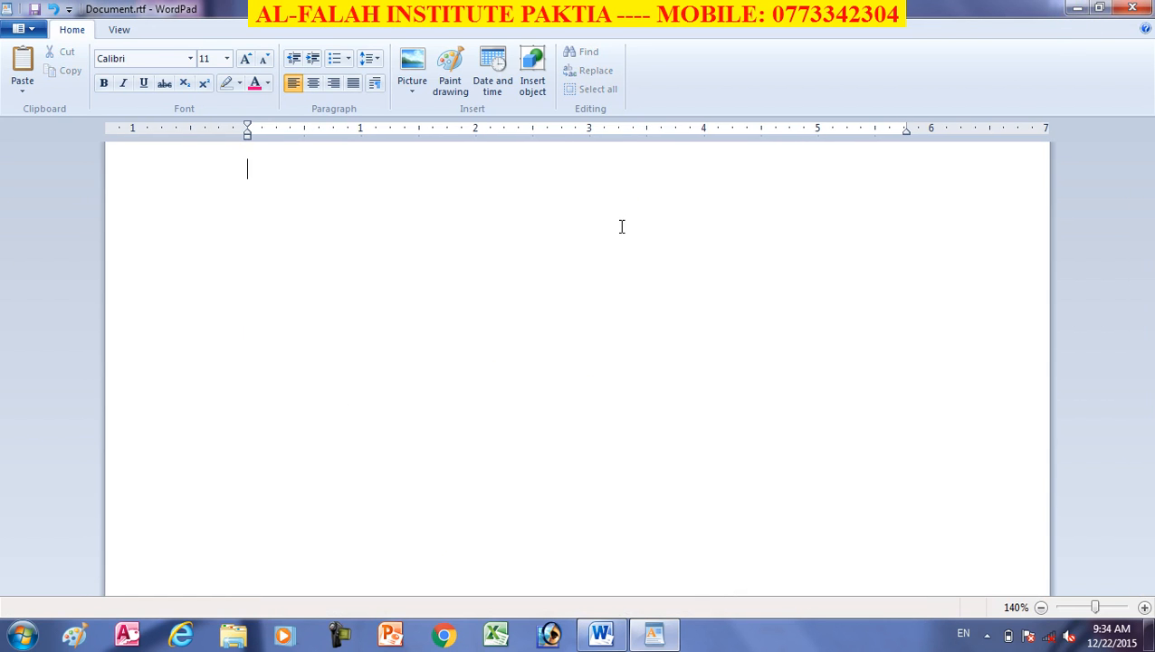
- Switch to Document1 in Microsoft Word and copy its entire text
{"action": "left_click", "coordinate": [601, 630]}
{"action": "left_click", "coordinate": [389, 392]}
{"action": "key", "text": "ctrl+a"}
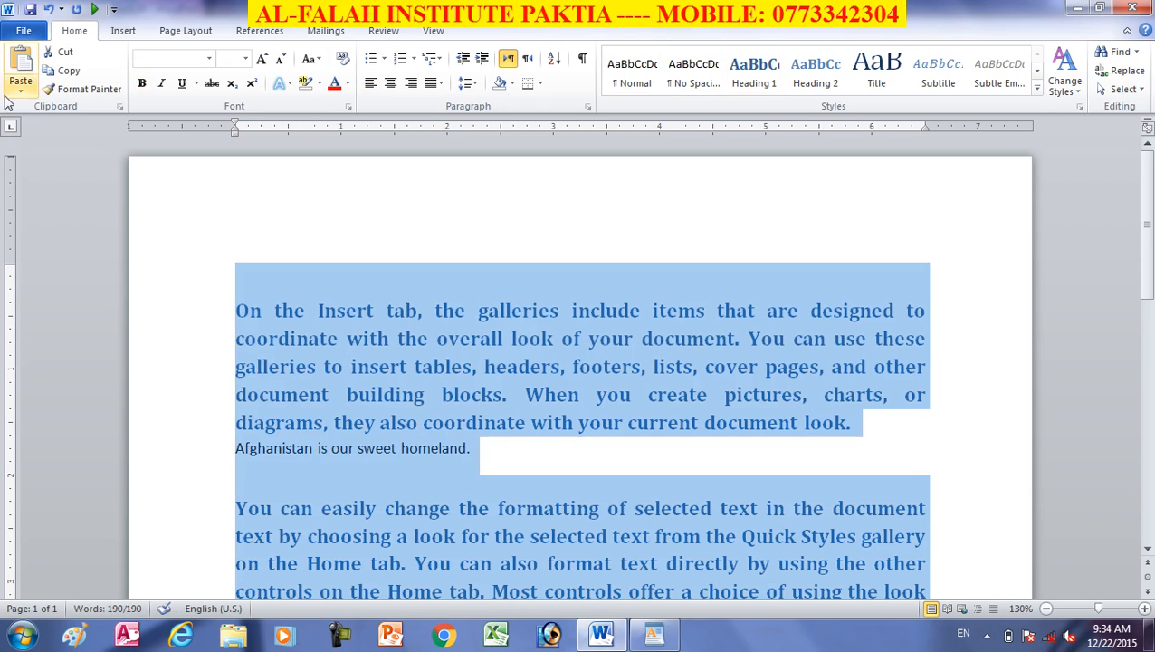
{"action": "left_click", "coordinate": [67, 70]}
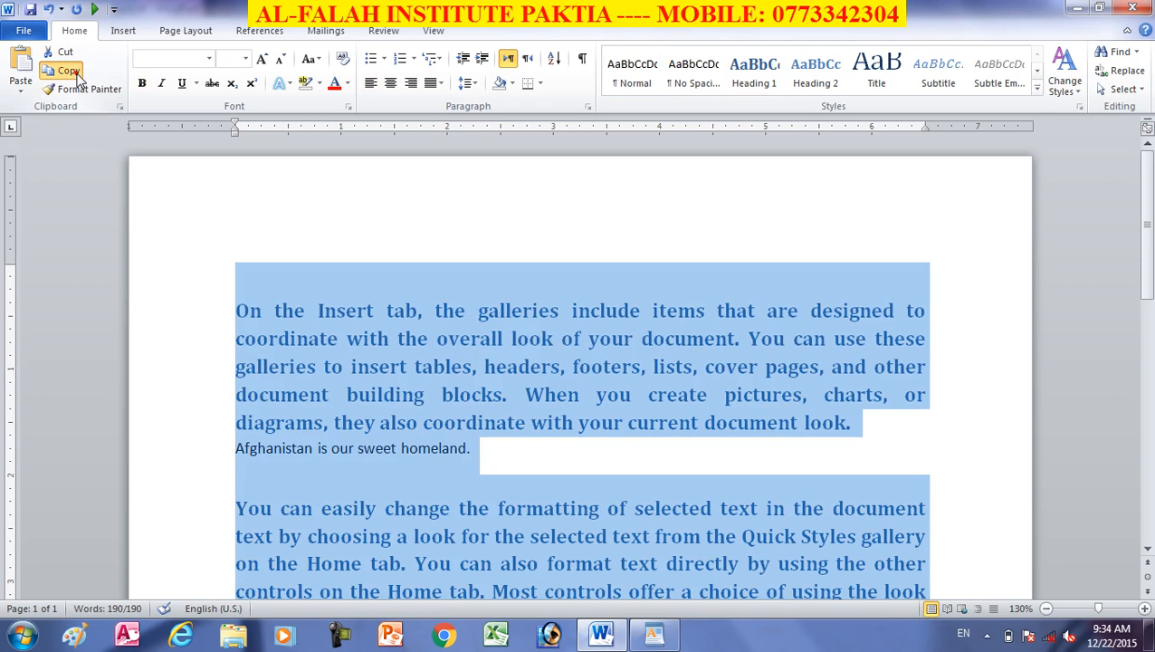
- Return to WordPad and insert the copied text with Paste Special as a Microsoft Word Document displayed as an icon
{"action": "left_click", "coordinate": [1076, 9]}
{"action": "left_click", "coordinate": [24, 93]}
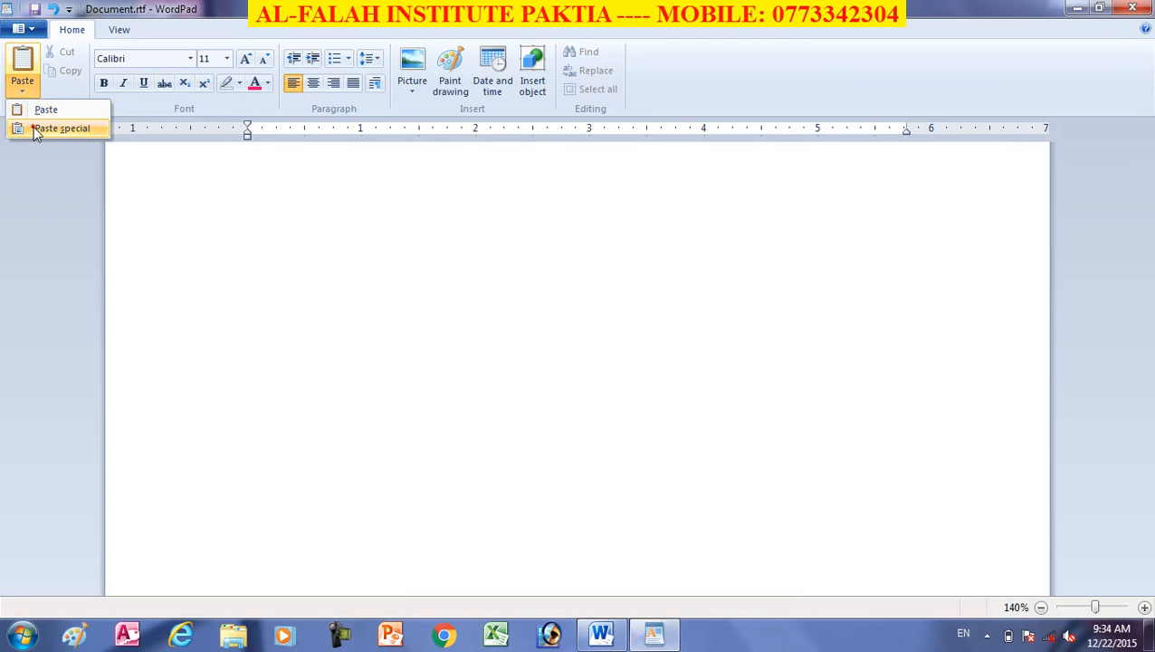
{"action": "left_click", "coordinate": [35, 125]}
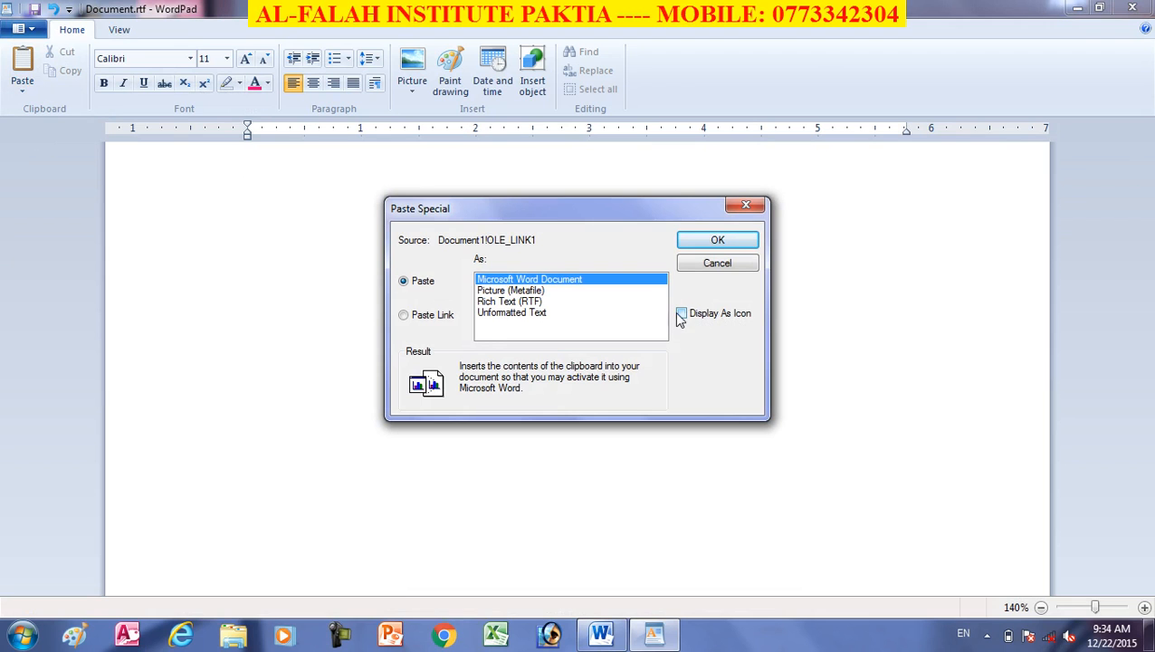
{"action": "left_click", "coordinate": [685, 314]}
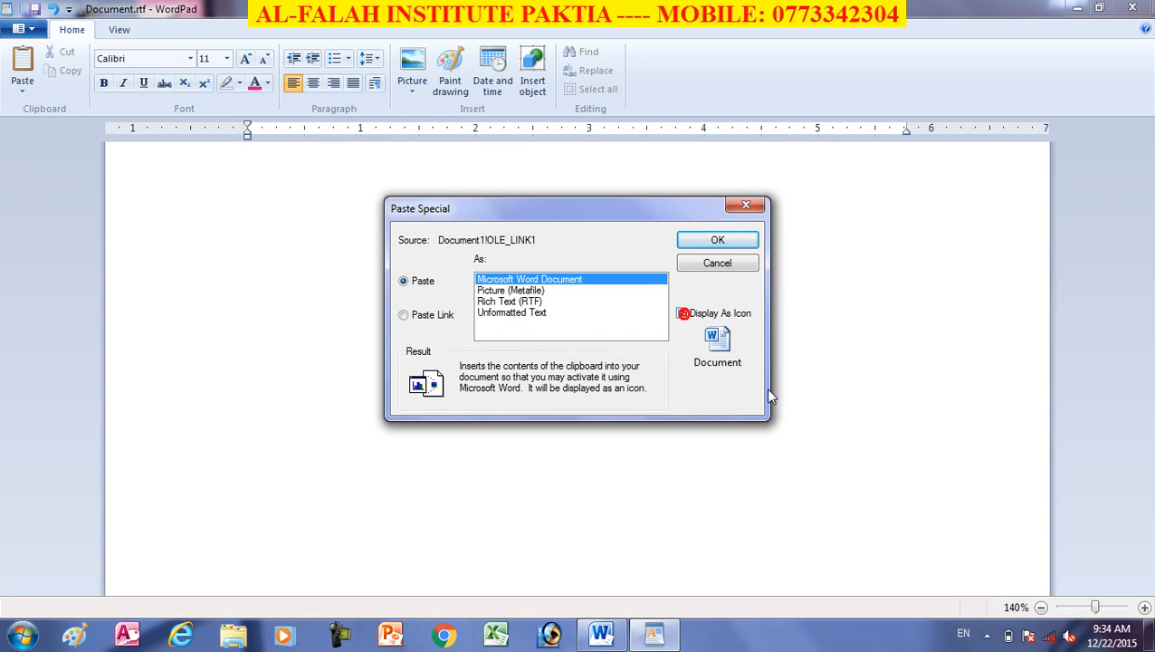
{"action": "left_click", "coordinate": [697, 238]}
{"action": "left_click", "coordinate": [504, 323]}
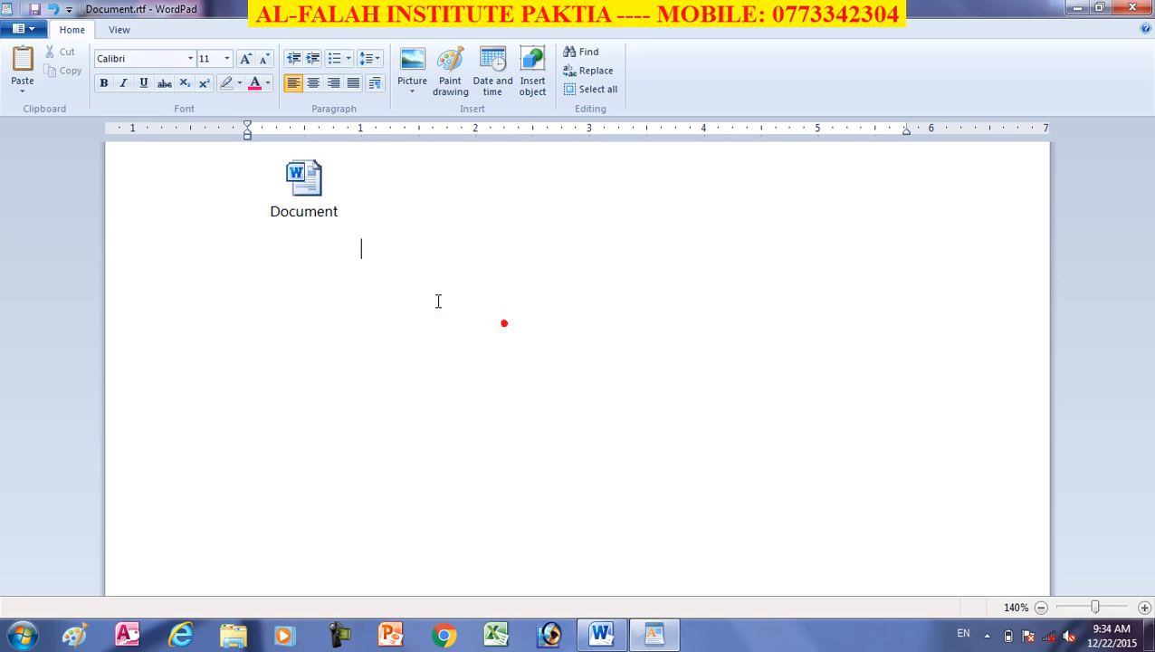
- Open the embedded document from its icon, view it in a maximized Word window, and close it
{"action": "double_click", "coordinate": [304, 176]}
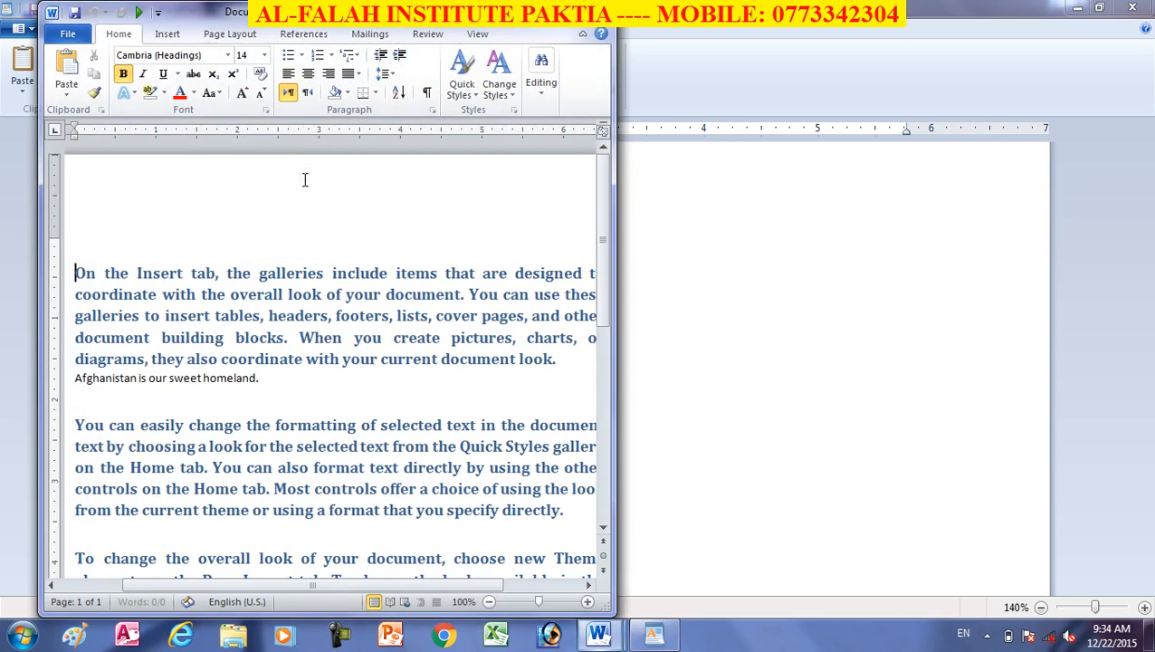
{"action": "left_click", "coordinate": [557, 12]}
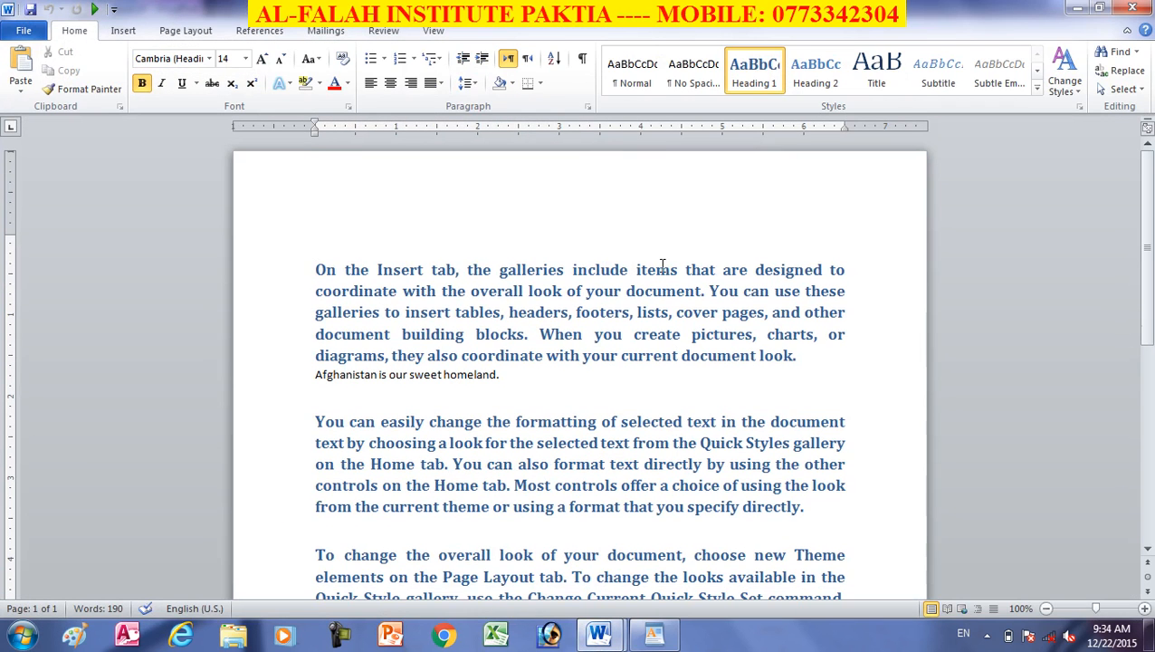
{"action": "left_click", "coordinate": [1139, 7]}
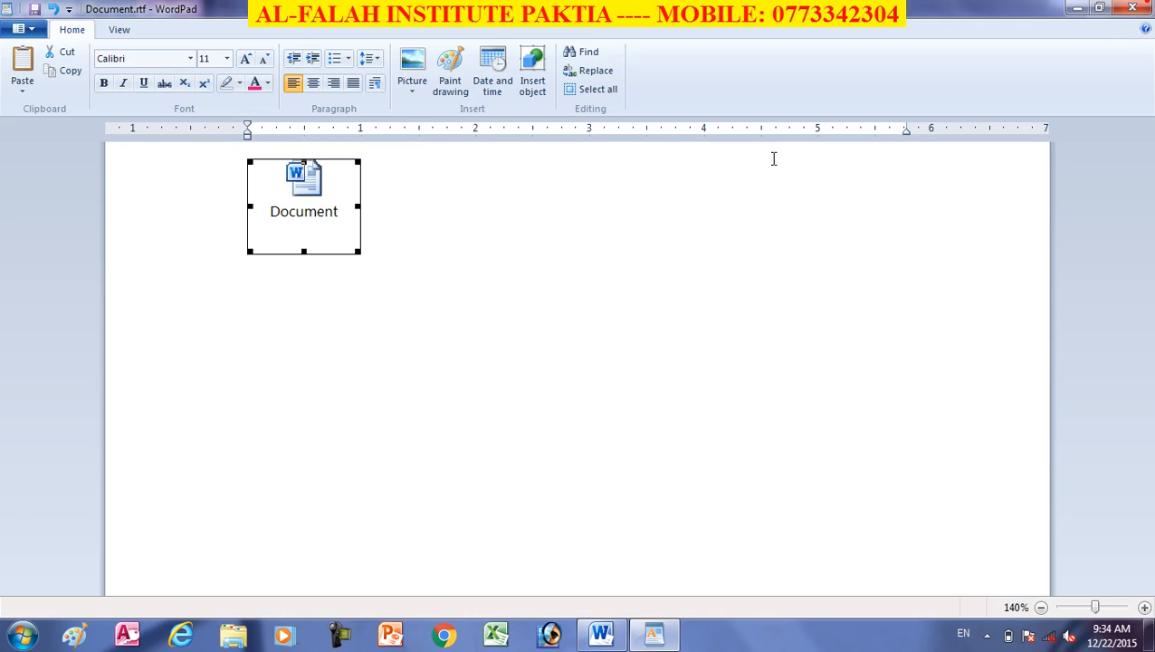
- Delete the embedded document icon from the page and close Document.rtf
{"action": "key", "text": "Delete"}
{"action": "left_click", "coordinate": [261, 255]}
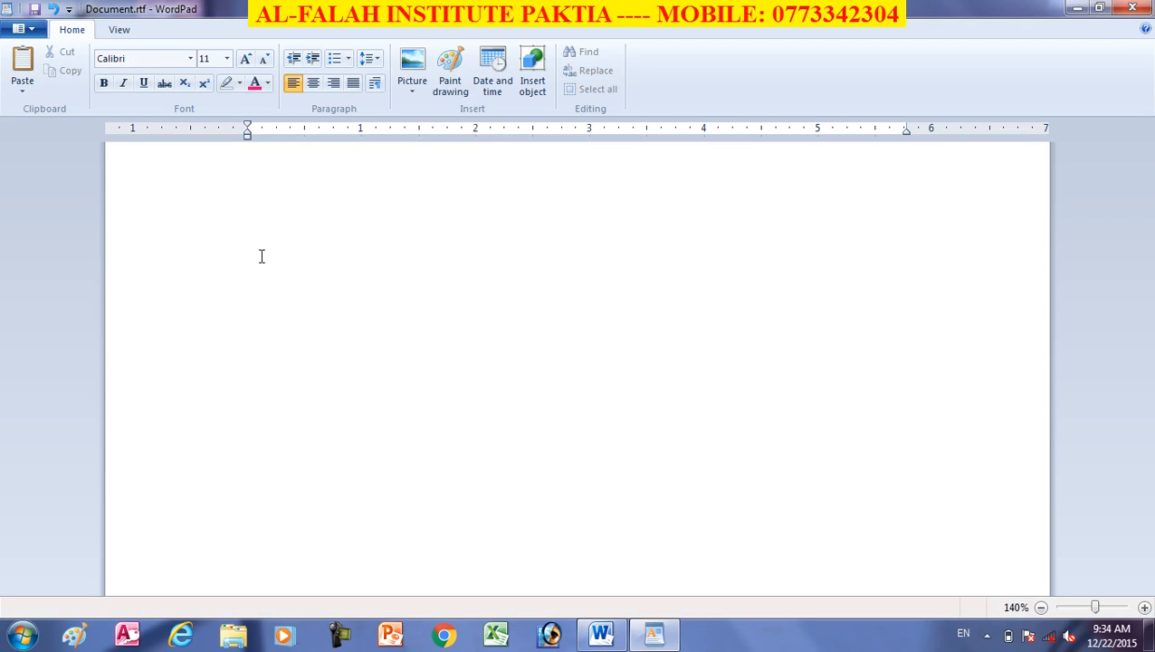
{"action": "left_click", "coordinate": [1132, 7]}
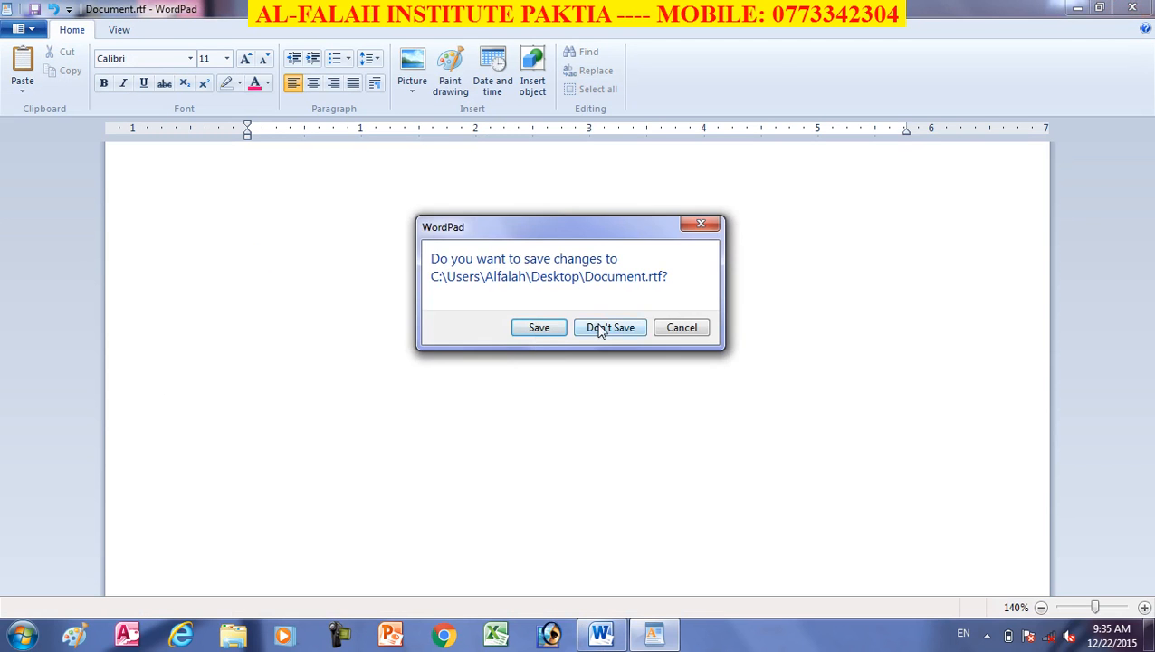